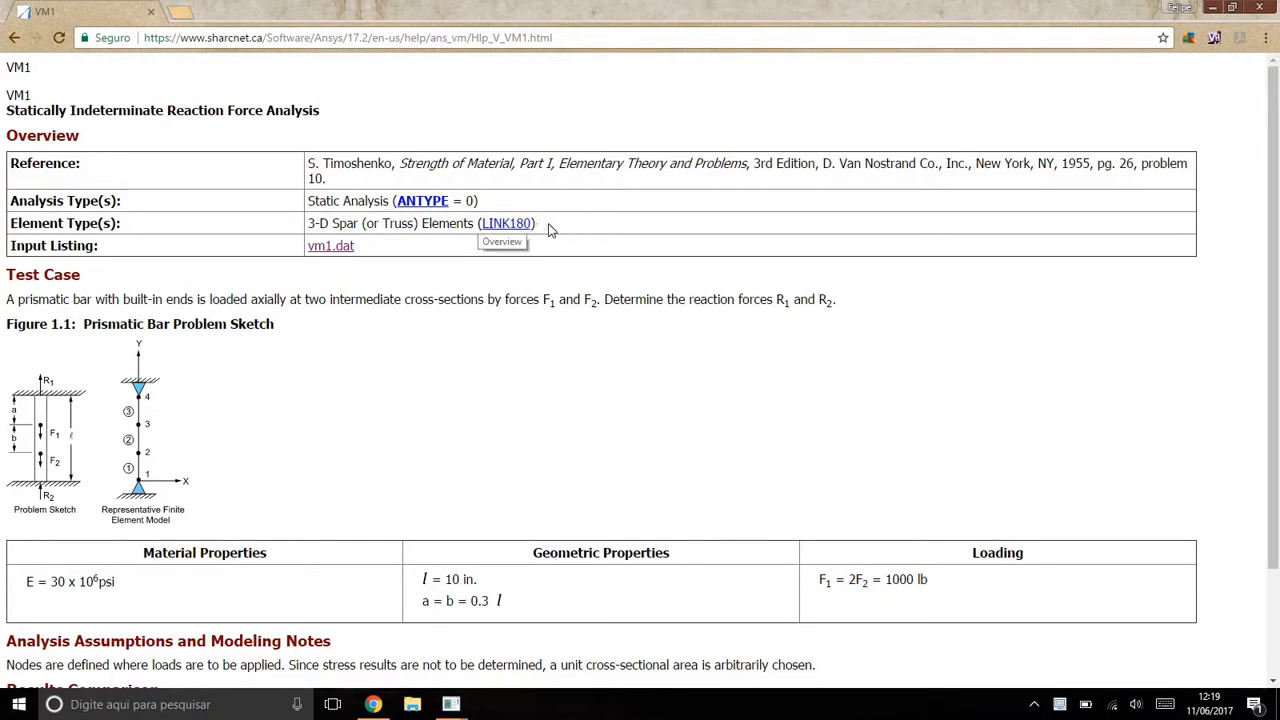
Step: Examine the VM1 problem page for the element type, the bar sketch, and the material, geometric and loading data
{"action": "left_click_drag", "start_coordinate": [457, 223], "coordinate": [294, 213]}
{"action": "left_click", "coordinate": [294, 262]}
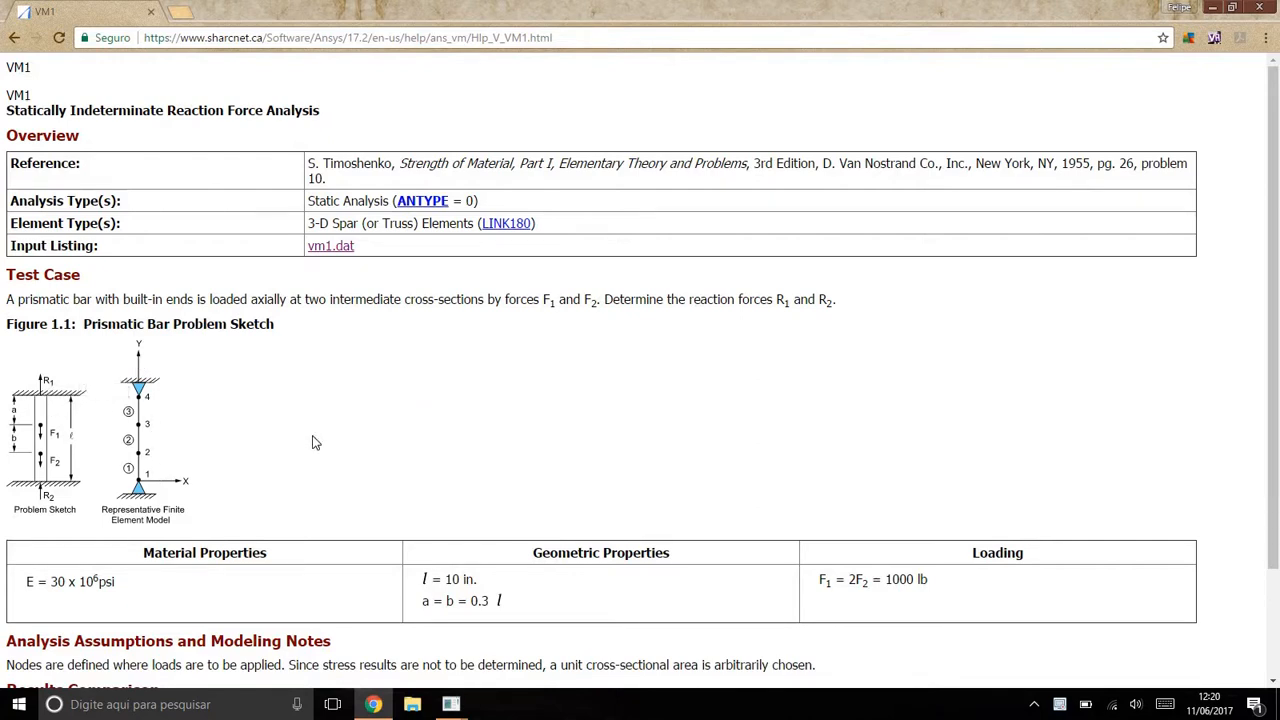
{"action": "scroll", "coordinate": [250, 339], "scroll_direction": "down", "scroll_amount": 1}
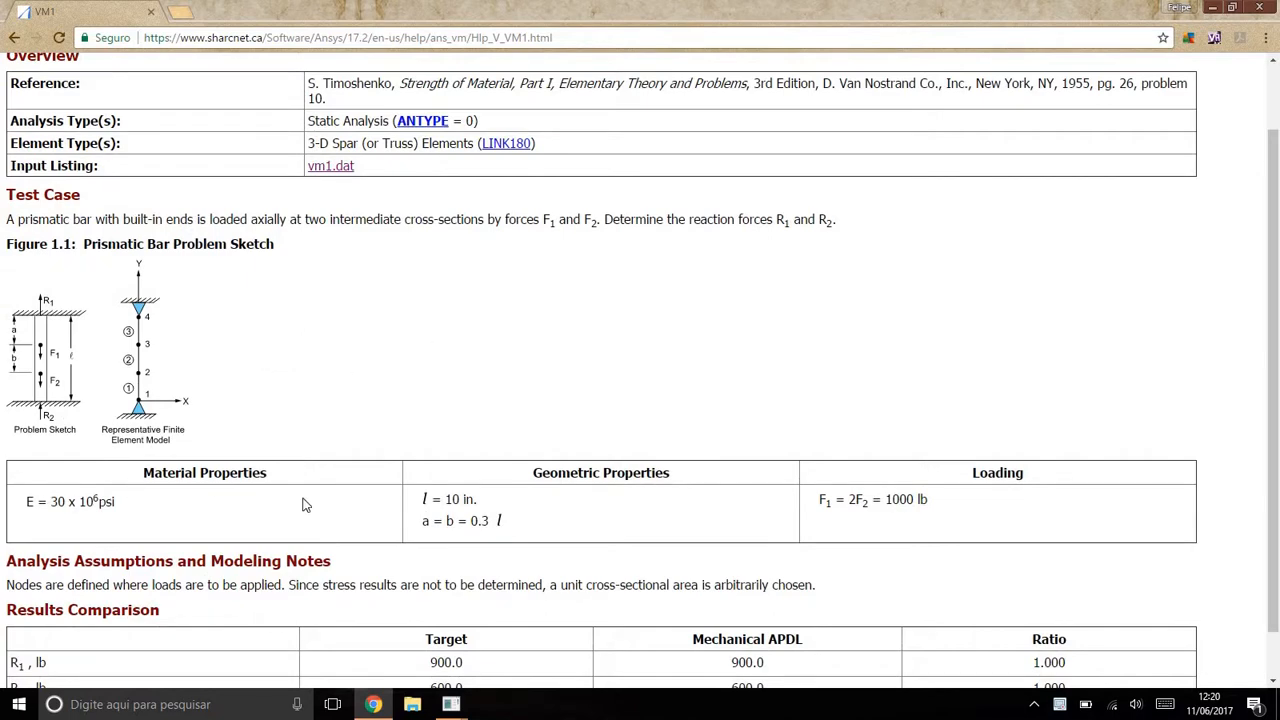
{"action": "triple_click", "coordinate": [237, 523]}
{"action": "left_click", "coordinate": [222, 530]}
{"action": "left_click_drag", "start_coordinate": [40, 503], "coordinate": [115, 503]}
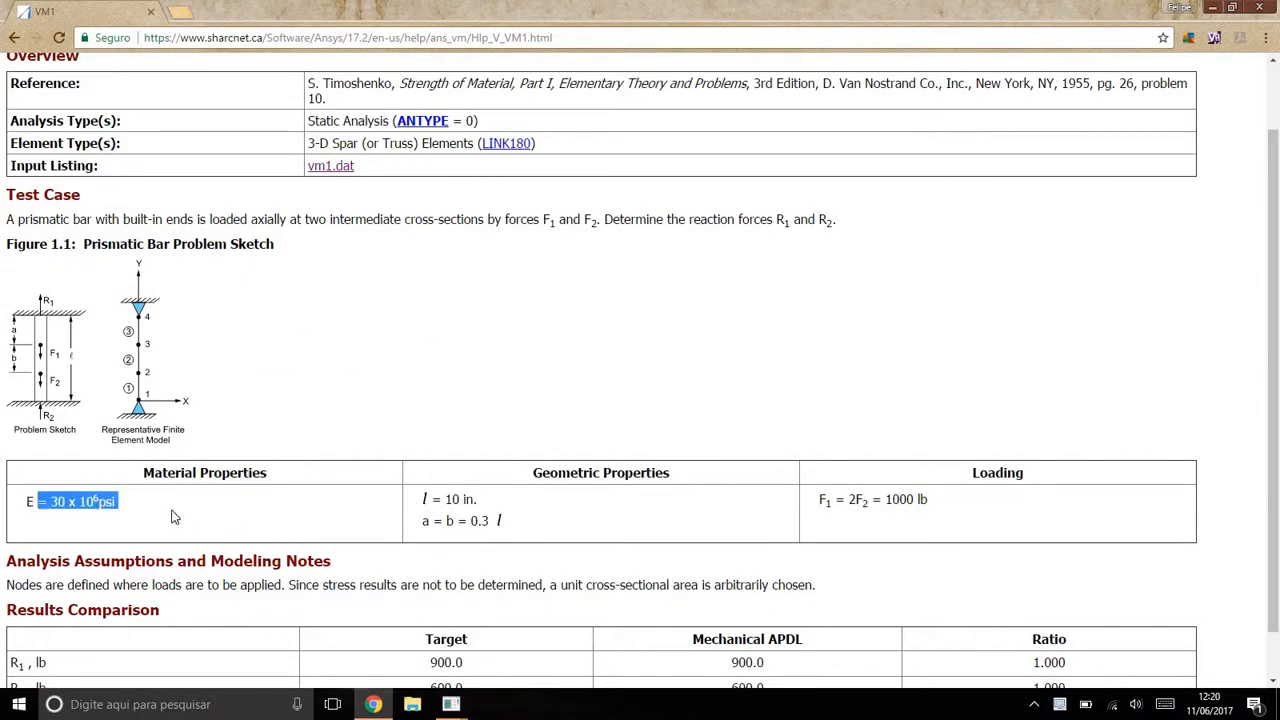
{"action": "left_click", "coordinate": [170, 522]}
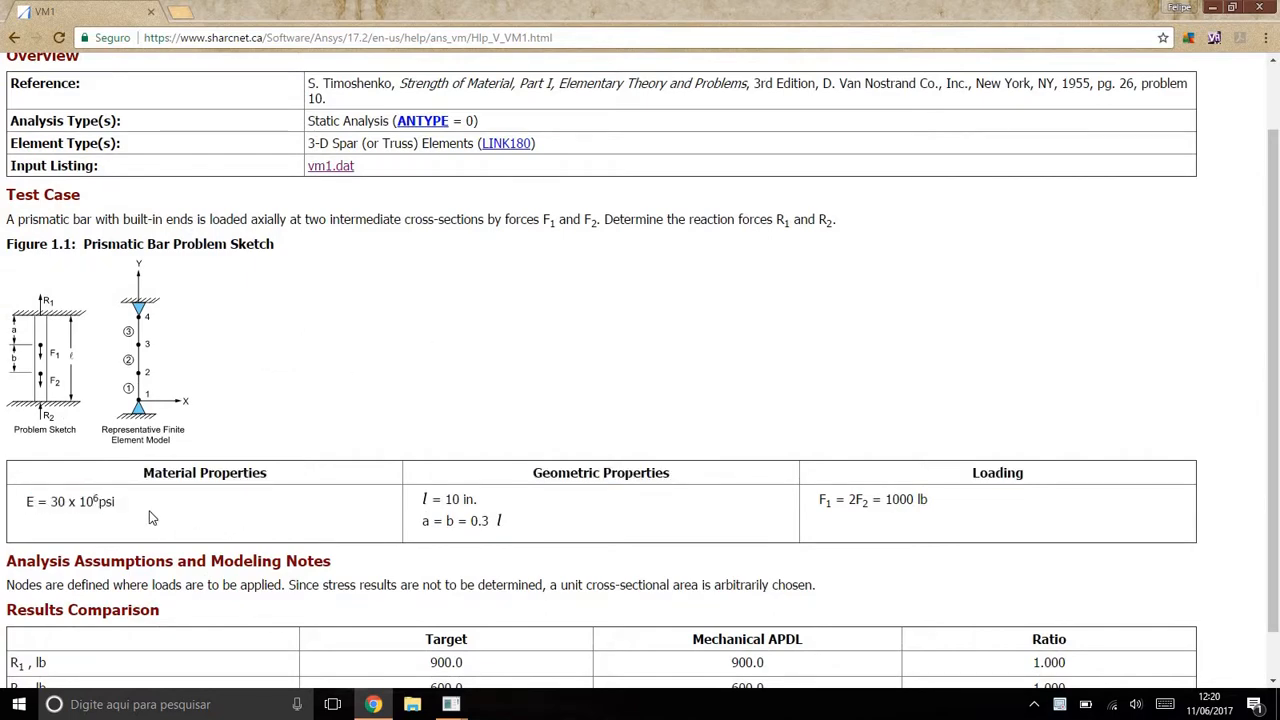
{"action": "triple_click", "coordinate": [480, 505]}
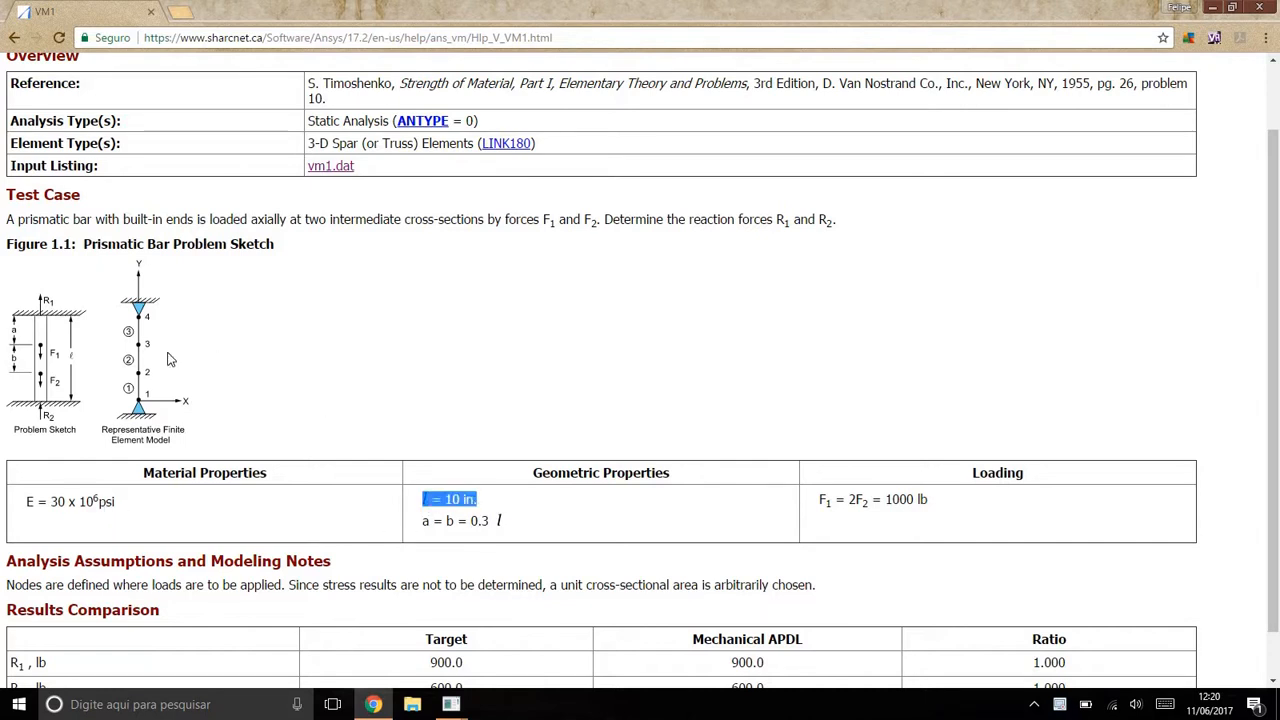
{"action": "left_click", "coordinate": [83, 358]}
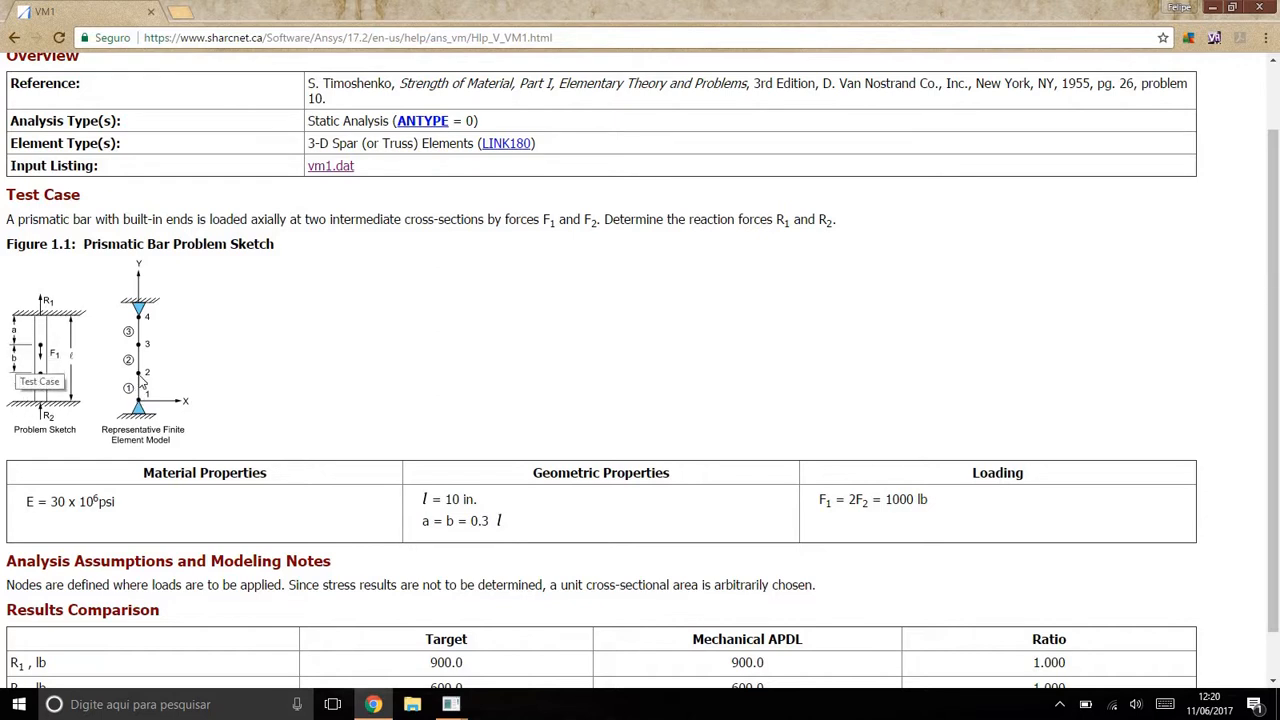
{"action": "left_click_drag", "start_coordinate": [819, 500], "coordinate": [866, 519]}
{"action": "left_click", "coordinate": [866, 519]}
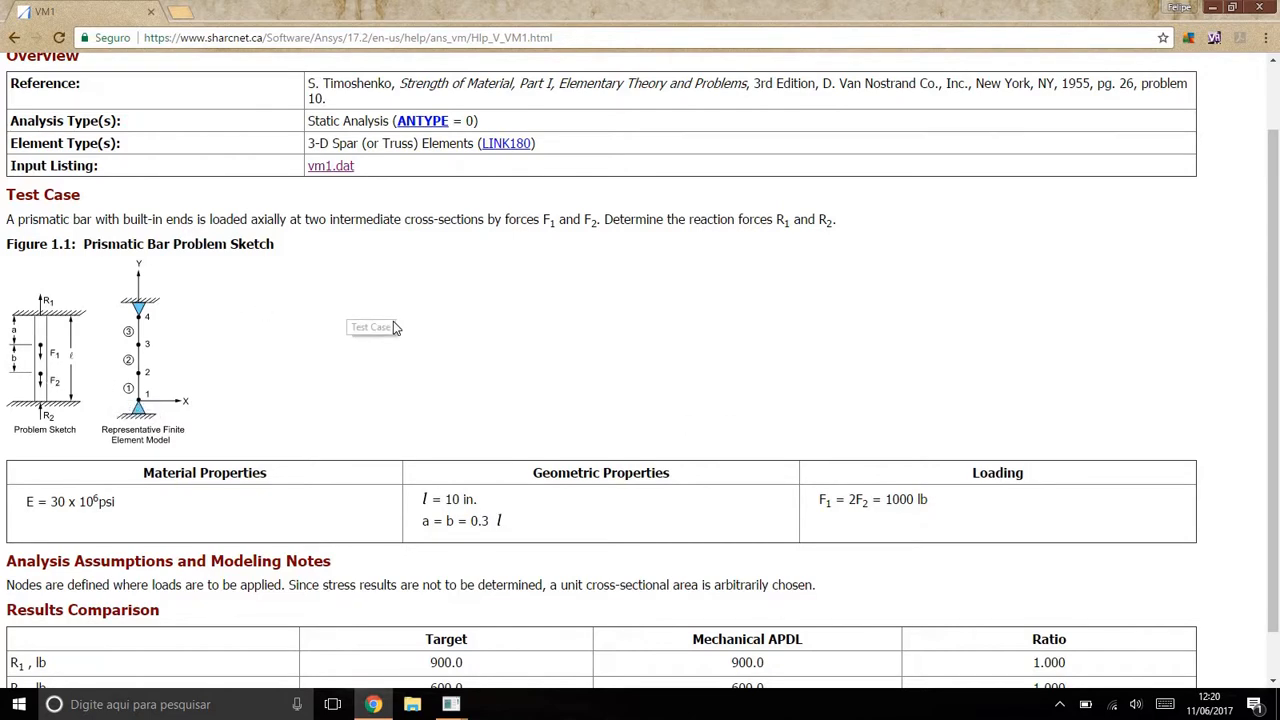
{"action": "scroll", "coordinate": [395, 327], "scroll_direction": "up", "scroll_amount": 1}
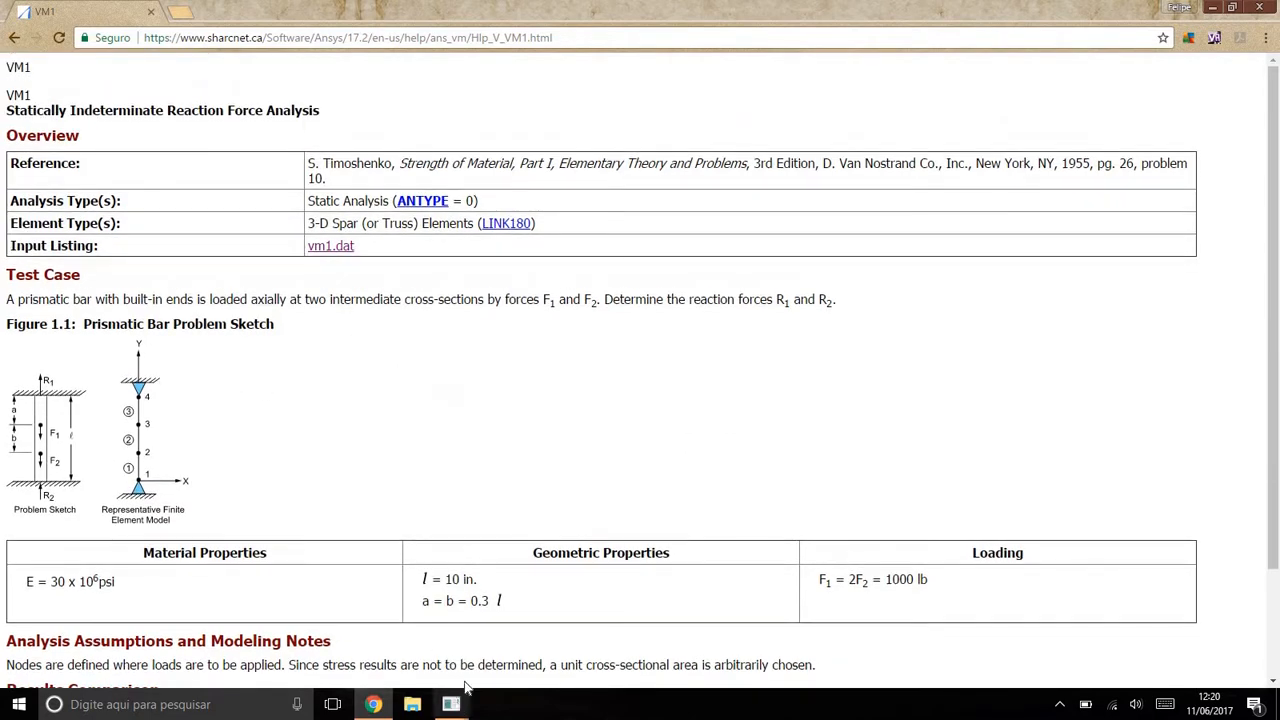
Step: Switch to ANSYS, recheck the VM1 test case in the browser, and return to the ANSYS window
{"action": "mouse_move", "coordinate": [462, 692]}
{"action": "left_click", "coordinate": [470, 655]}
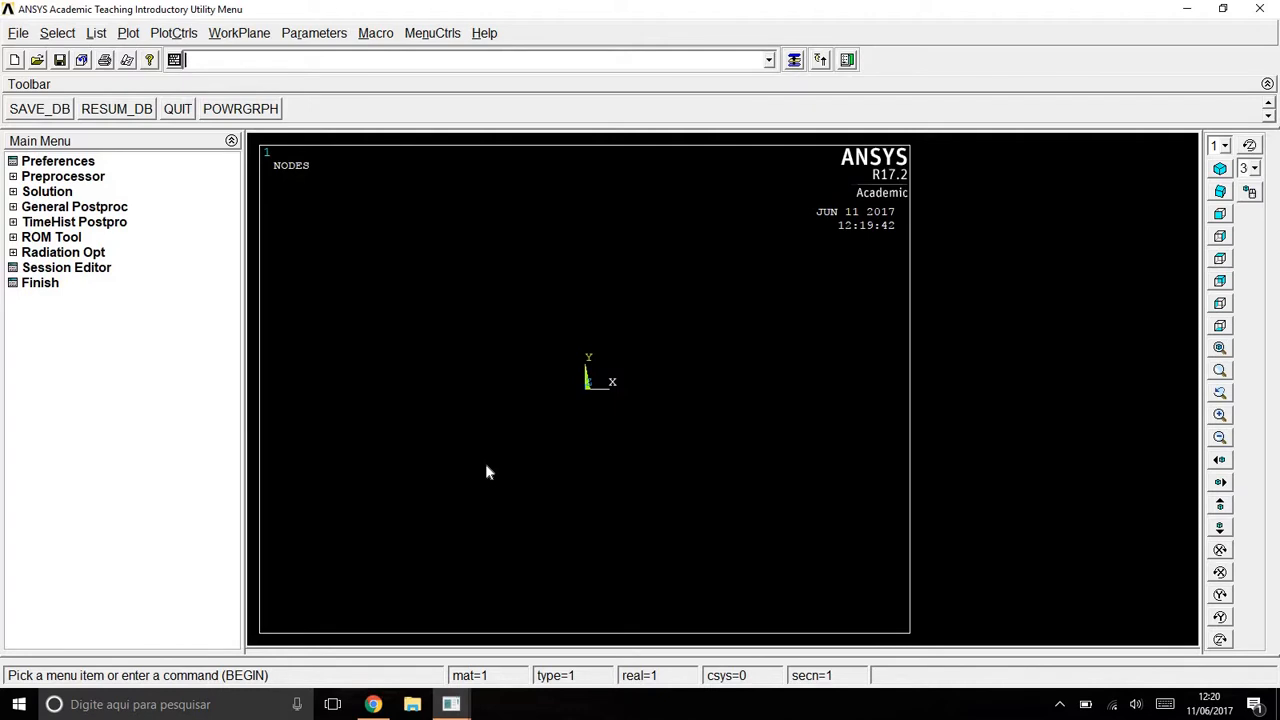
{"action": "left_click", "coordinate": [373, 704]}
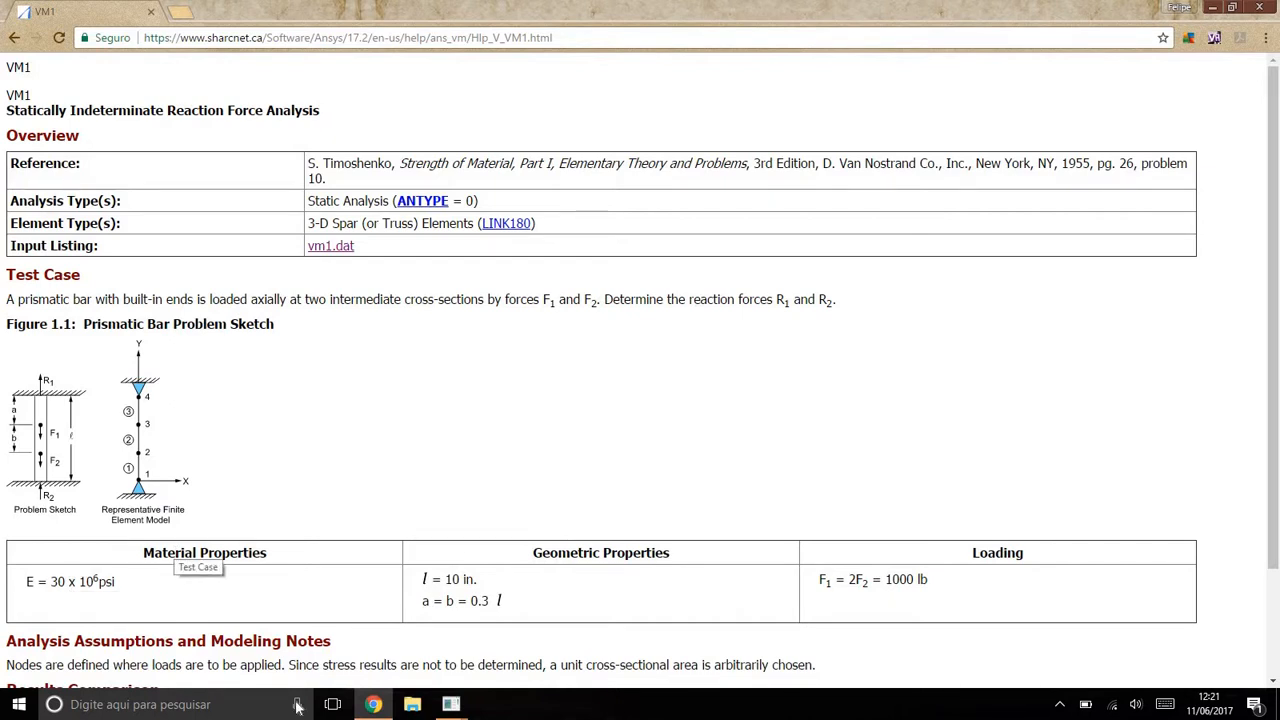
{"action": "mouse_move", "coordinate": [451, 704]}
{"action": "left_click", "coordinate": [520, 668]}
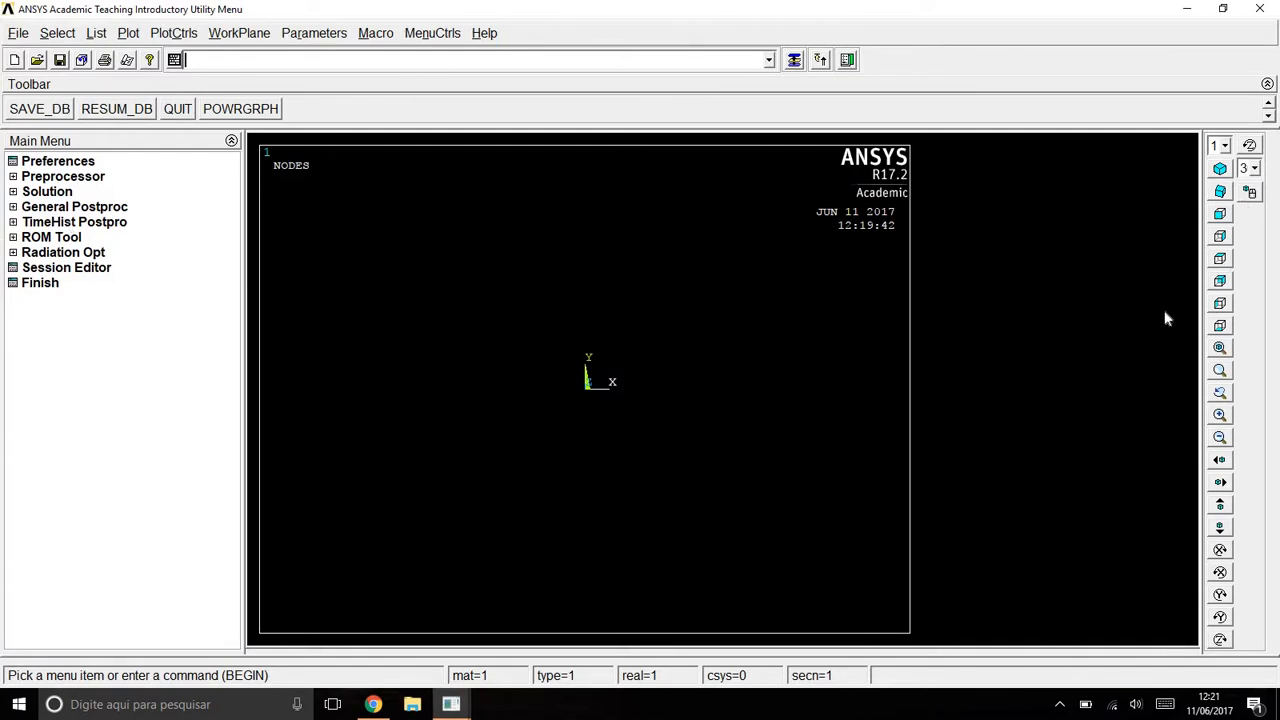
Step: Fit the empty graphics view, look through the isometric, oblique and standard side orientations, and finish in the front view
{"action": "left_click", "coordinate": [1224, 350]}
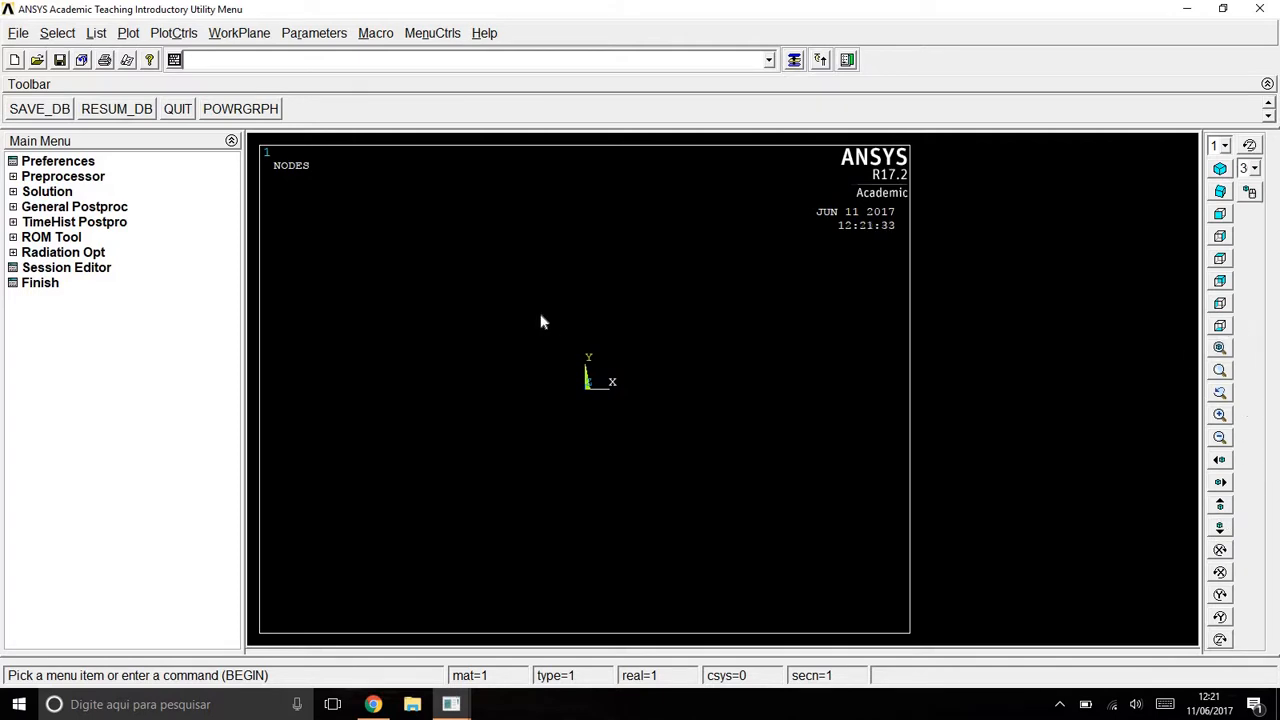
{"action": "left_click", "coordinate": [1220, 172]}
{"action": "left_click", "coordinate": [1221, 192]}
{"action": "left_click", "coordinate": [1222, 239]}
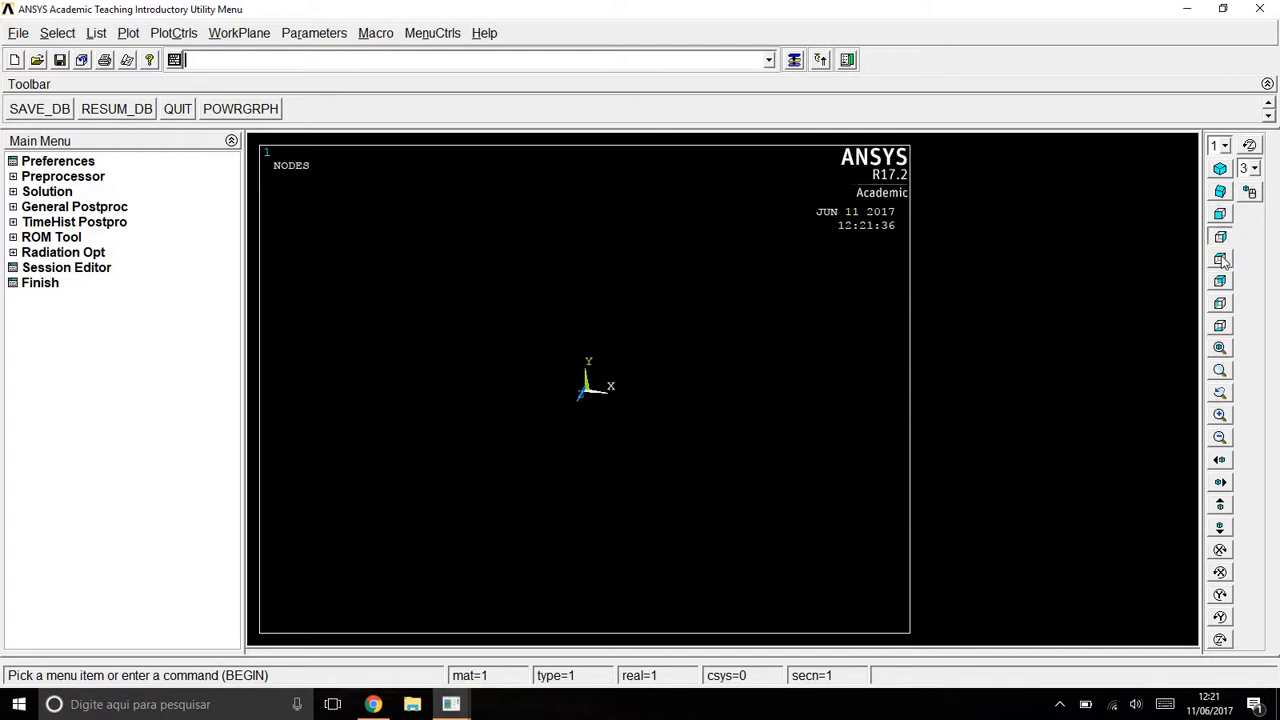
{"action": "left_click", "coordinate": [1221, 260]}
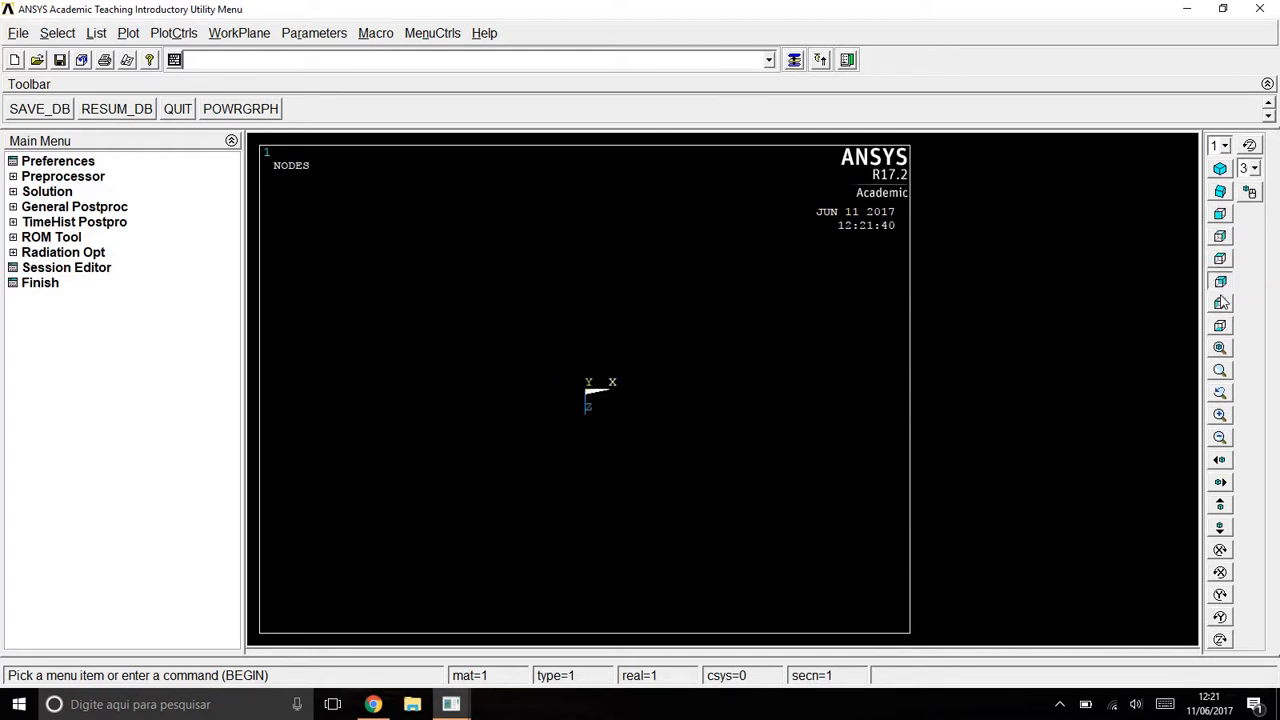
{"action": "left_click", "coordinate": [1220, 302]}
{"action": "left_click", "coordinate": [1224, 327]}
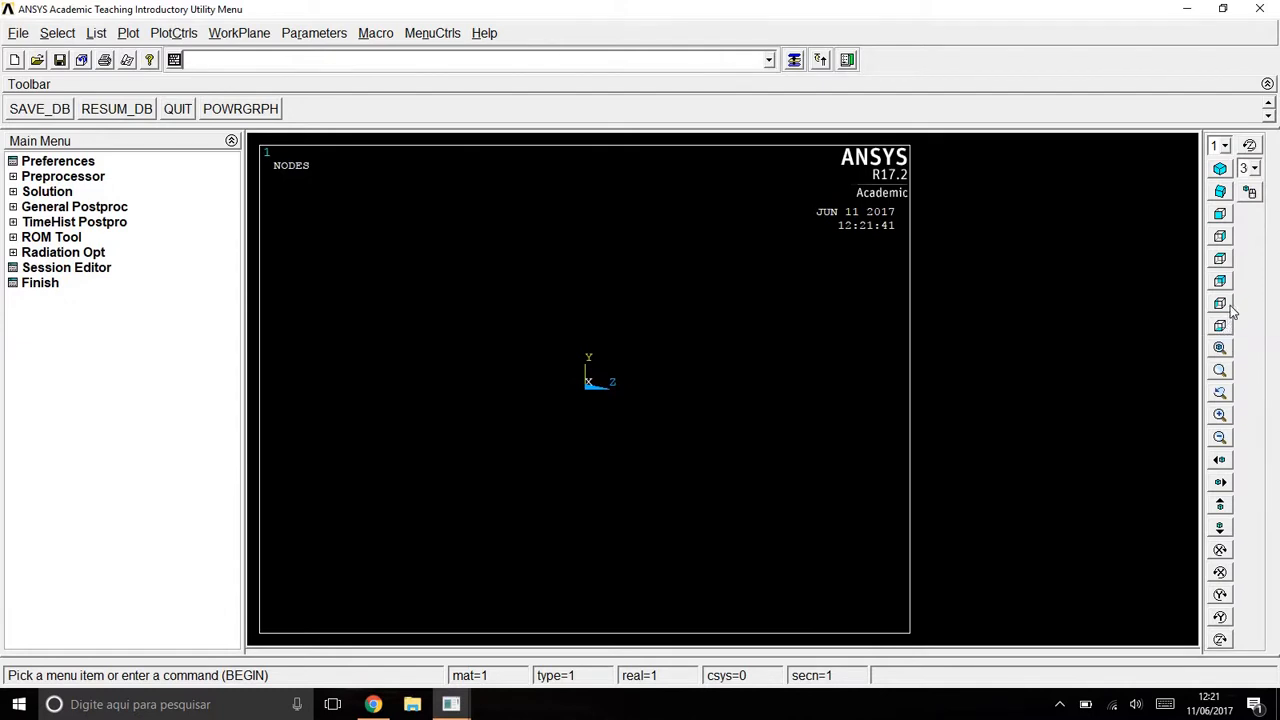
{"action": "left_click", "coordinate": [1221, 327]}
{"action": "left_click", "coordinate": [1219, 220]}
Step: Review the disciplines in the GUI filtering preferences and close them without selecting any
{"action": "left_click", "coordinate": [72, 165]}
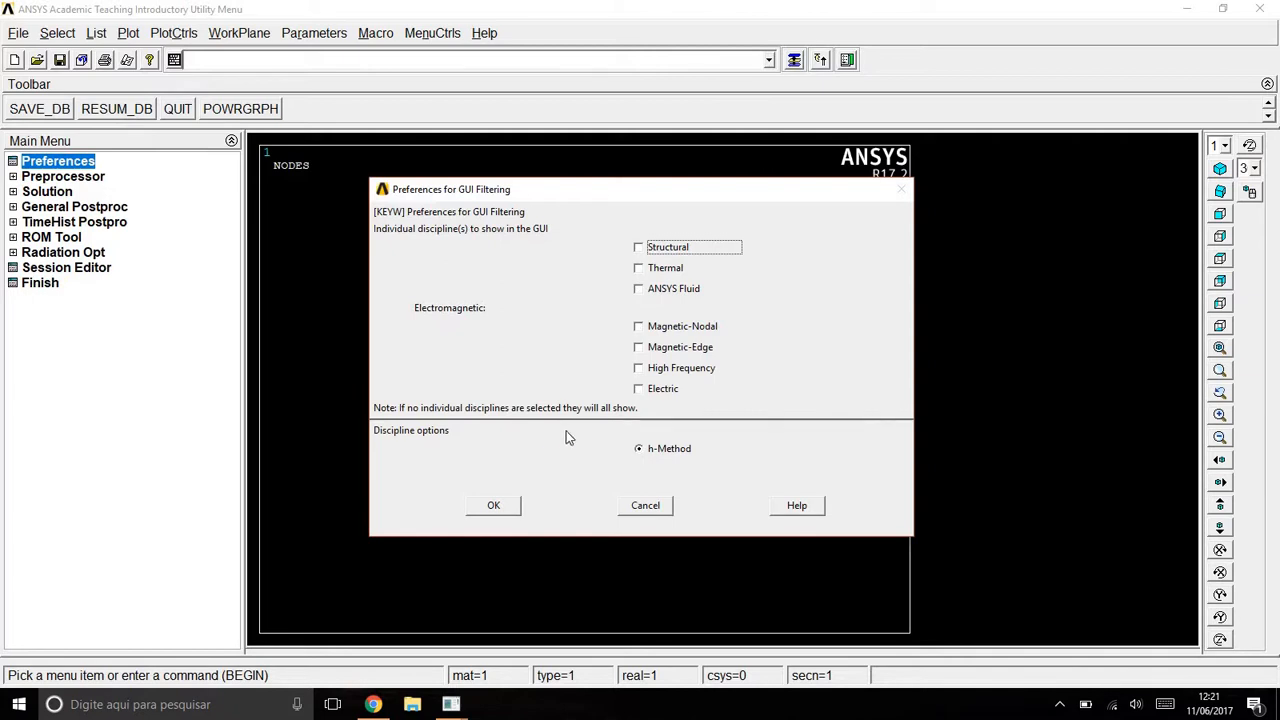
{"action": "left_click", "coordinate": [657, 509]}
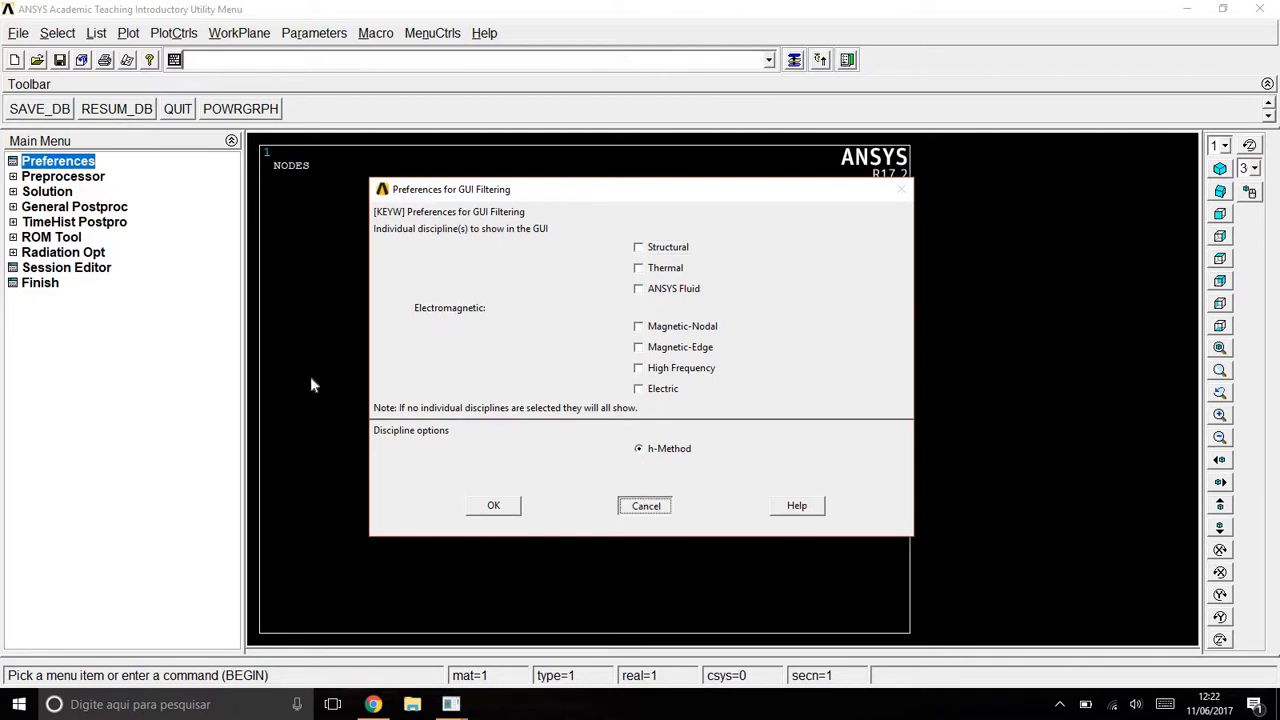
Step: Add the structural Link element type 3D finit stn 180 with reference number 1
{"action": "left_click", "coordinate": [17, 177]}
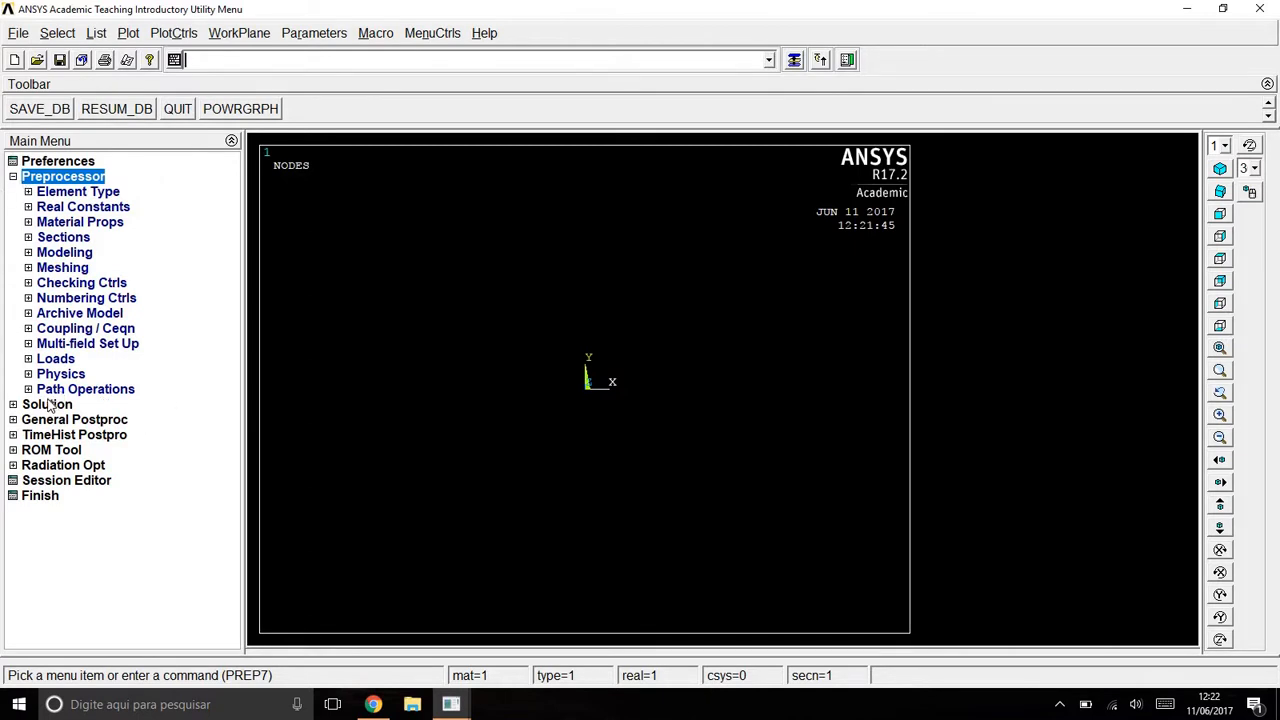
{"action": "left_click", "coordinate": [76, 193]}
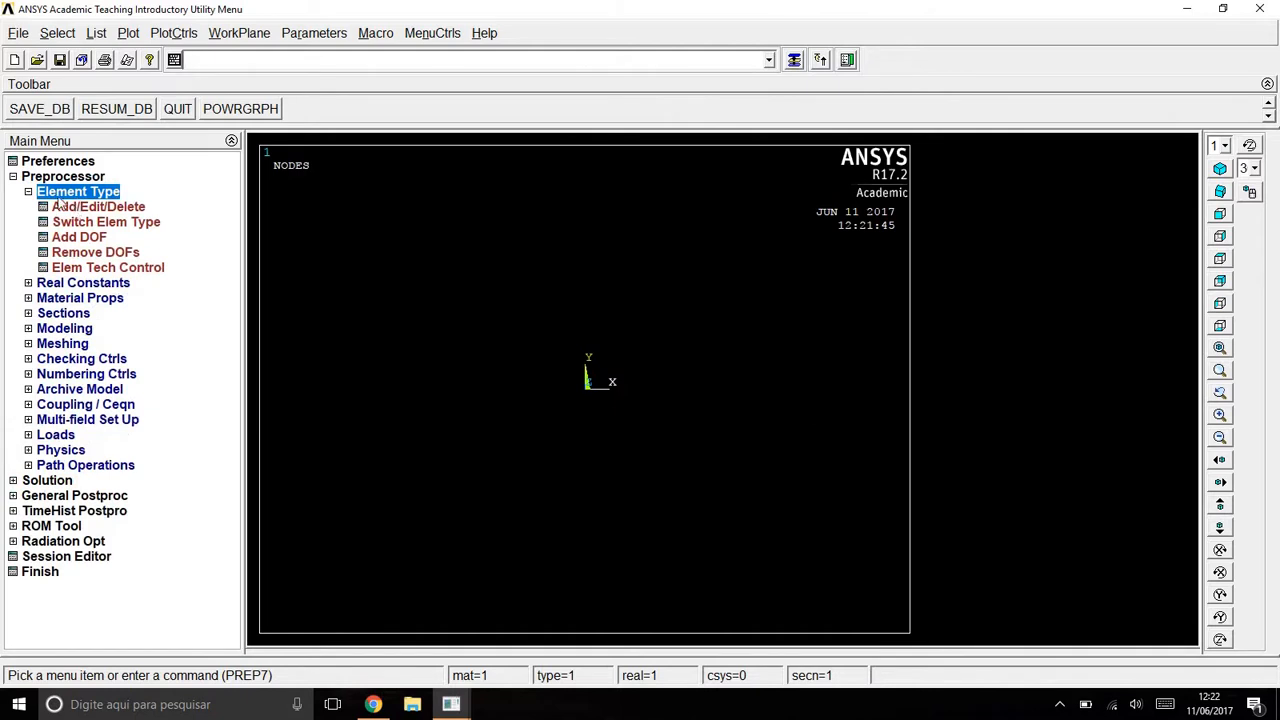
{"action": "left_click", "coordinate": [86, 208]}
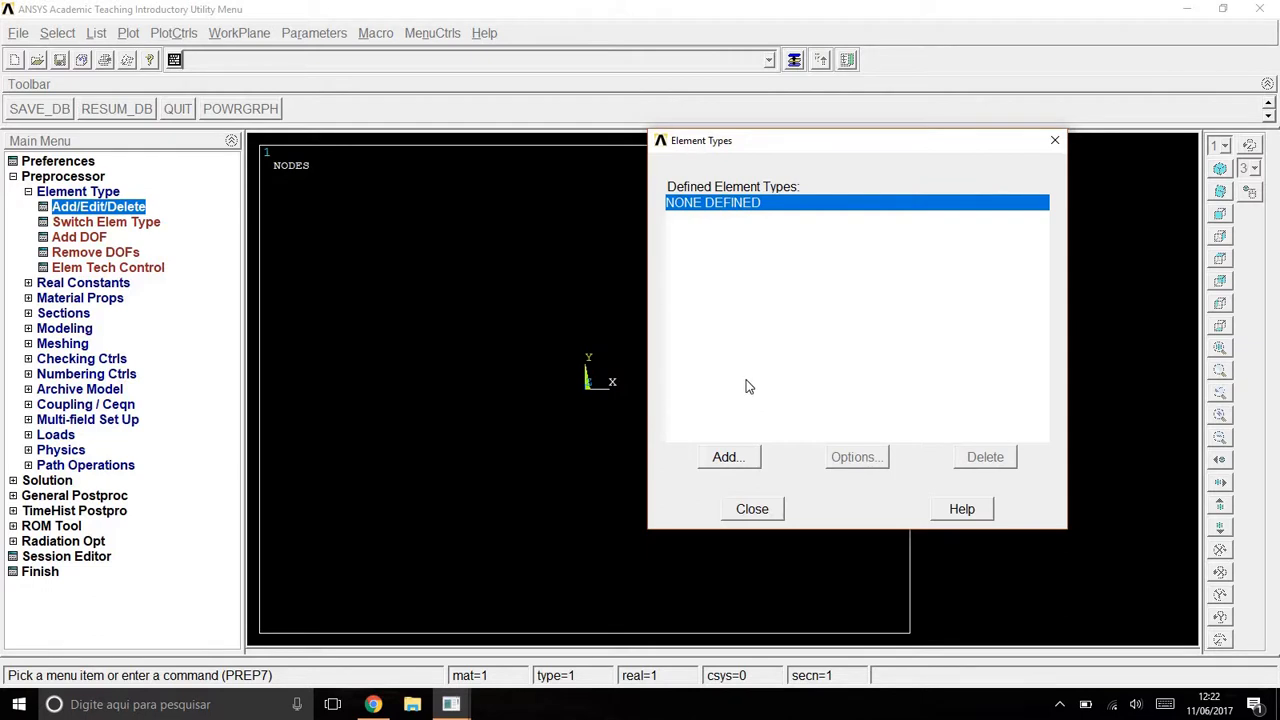
{"action": "left_click", "coordinate": [728, 457]}
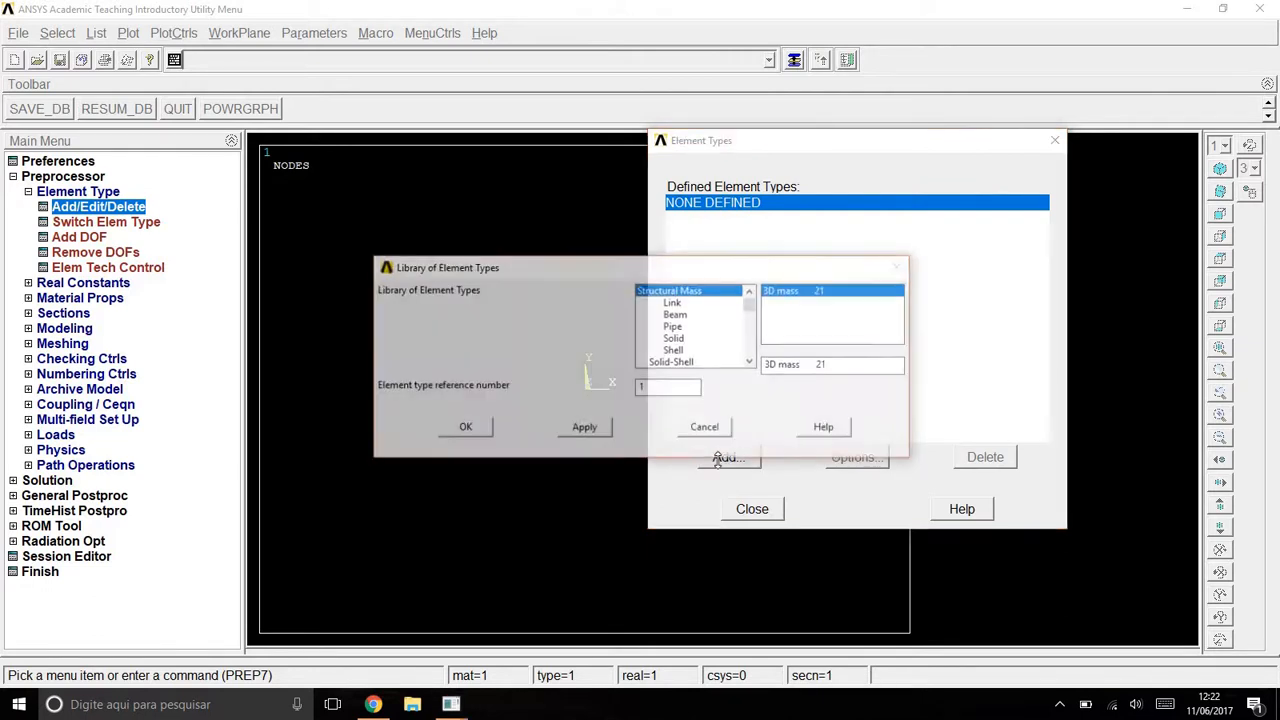
{"action": "left_click", "coordinate": [678, 304]}
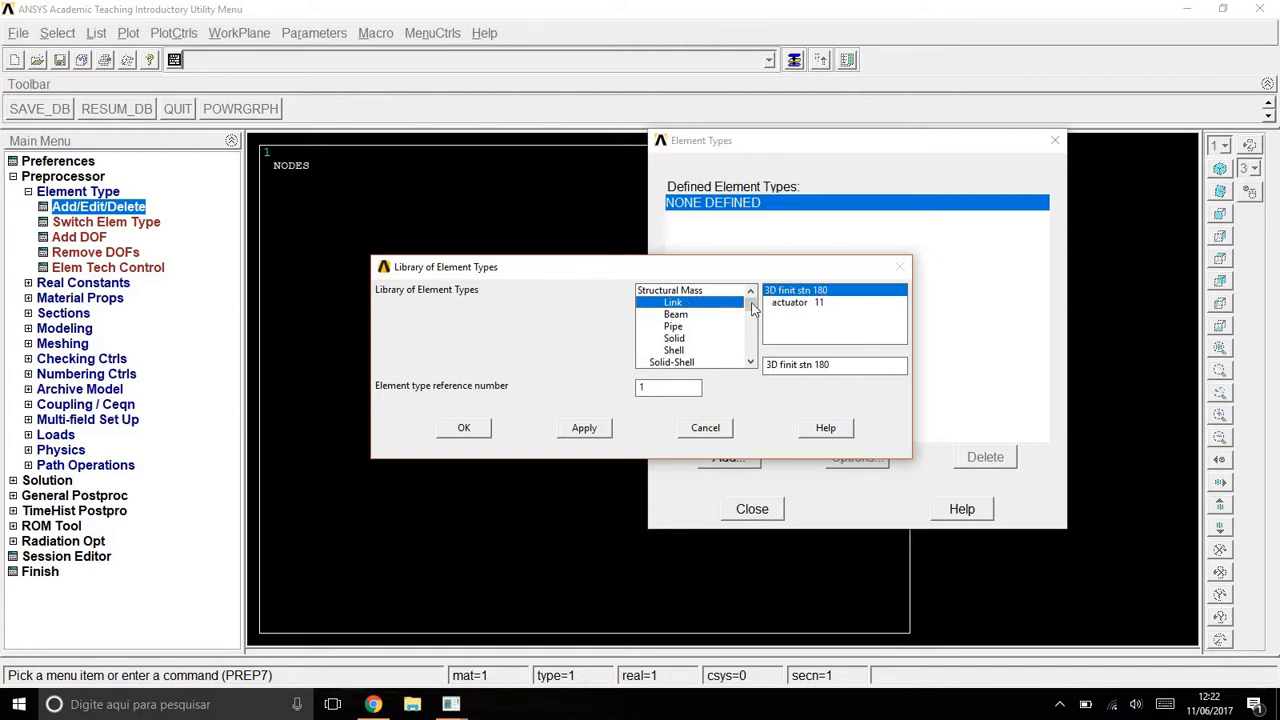
{"action": "left_click", "coordinate": [463, 432]}
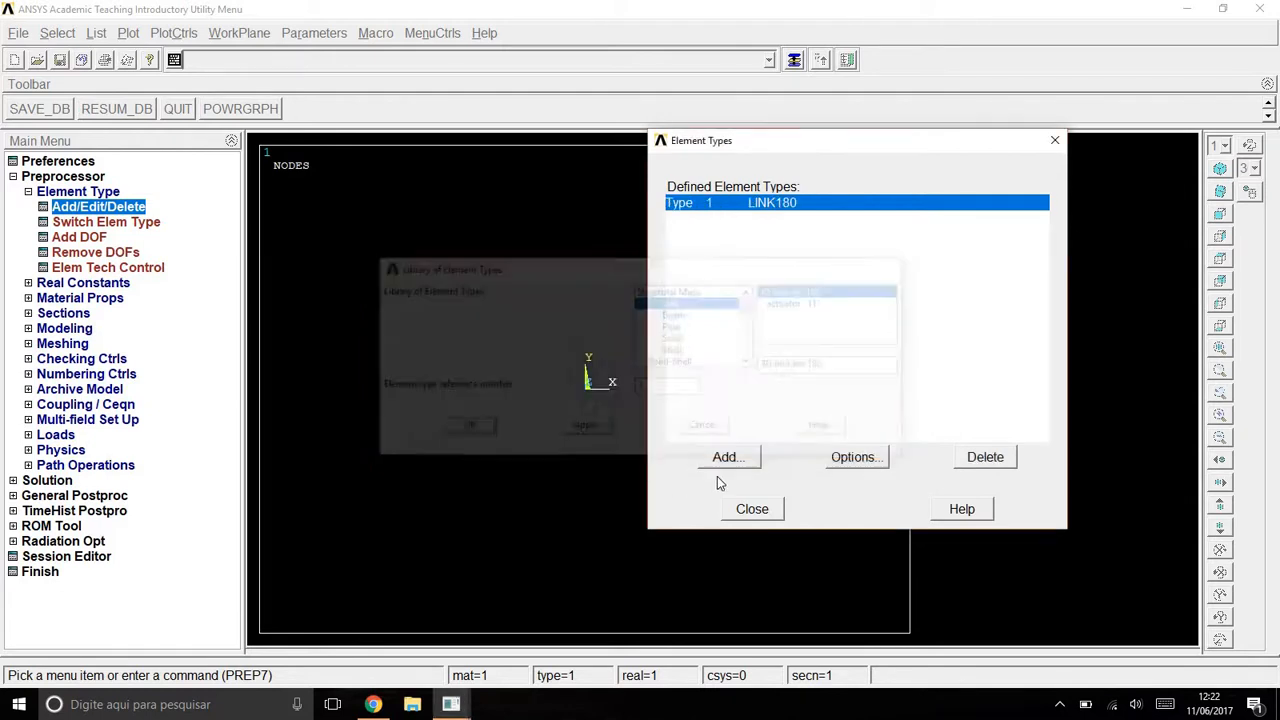
Step: Confirm the LINK180 options with cross section scaling as Func of stretch and hydrodynamic output as NONE, and close the element types
{"action": "left_click", "coordinate": [853, 458]}
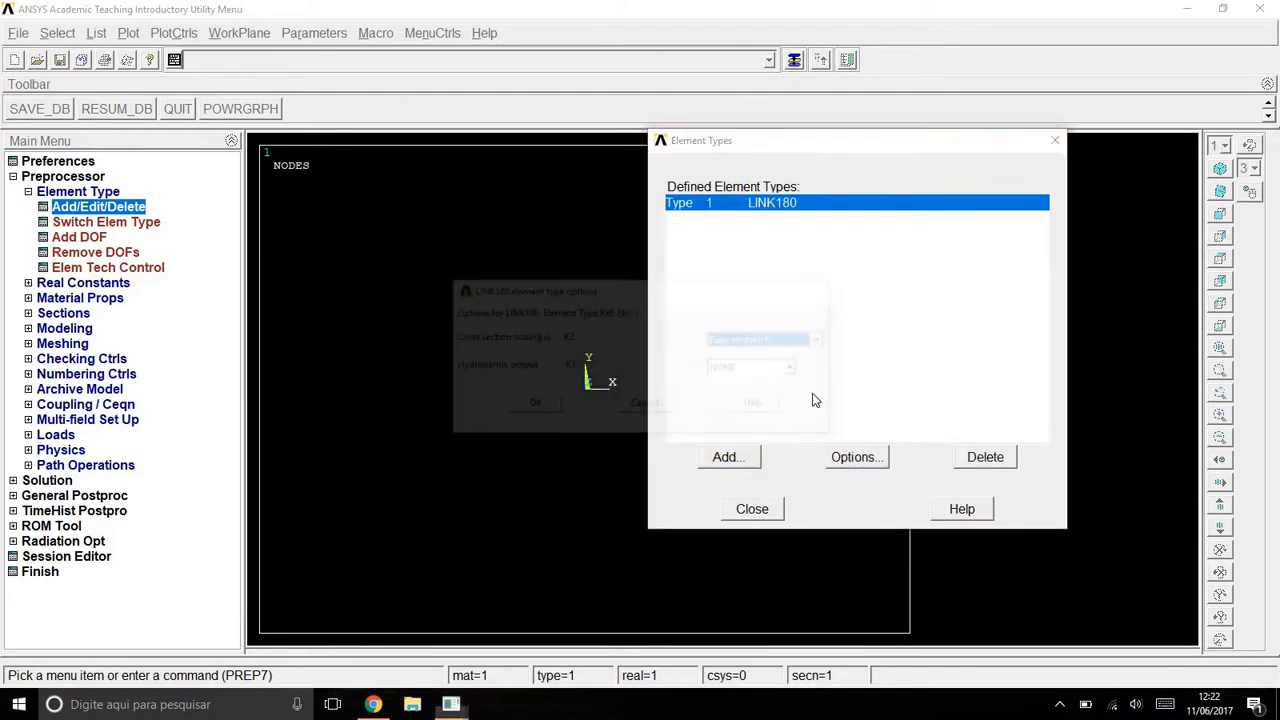
{"action": "left_click", "coordinate": [808, 342]}
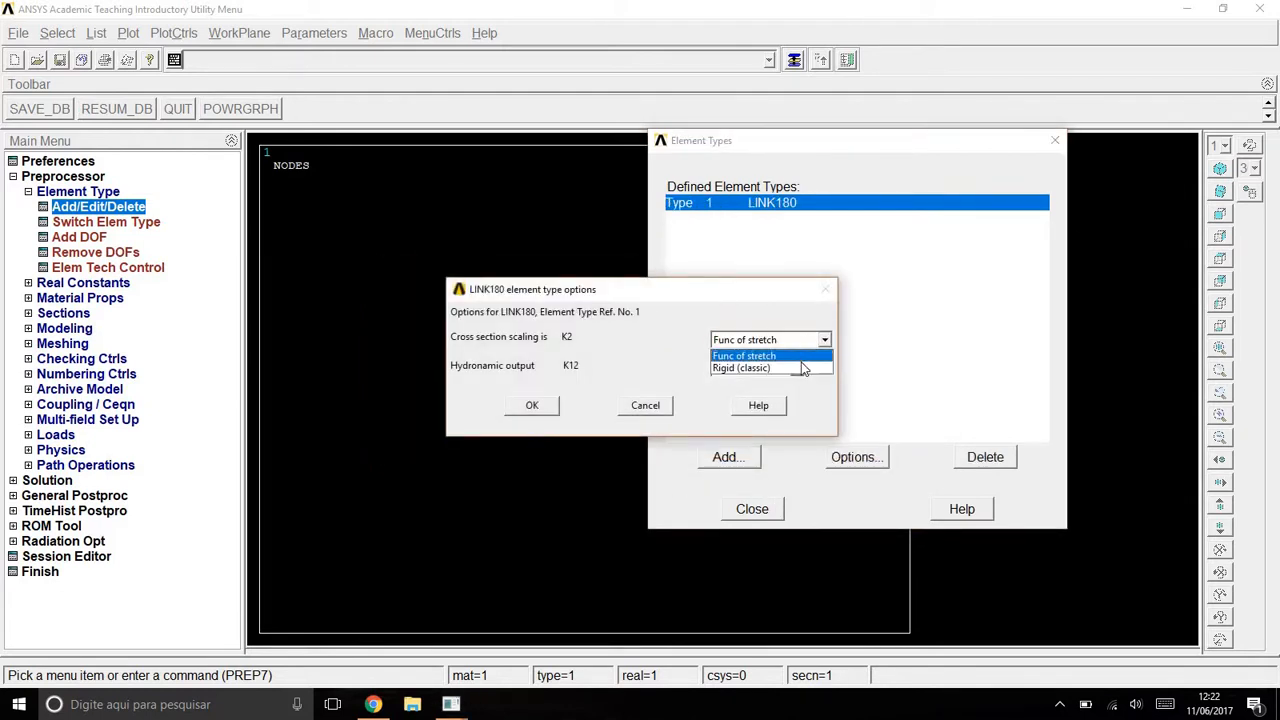
{"action": "left_click", "coordinate": [790, 355]}
{"action": "left_click", "coordinate": [796, 368]}
{"action": "left_click", "coordinate": [596, 400]}
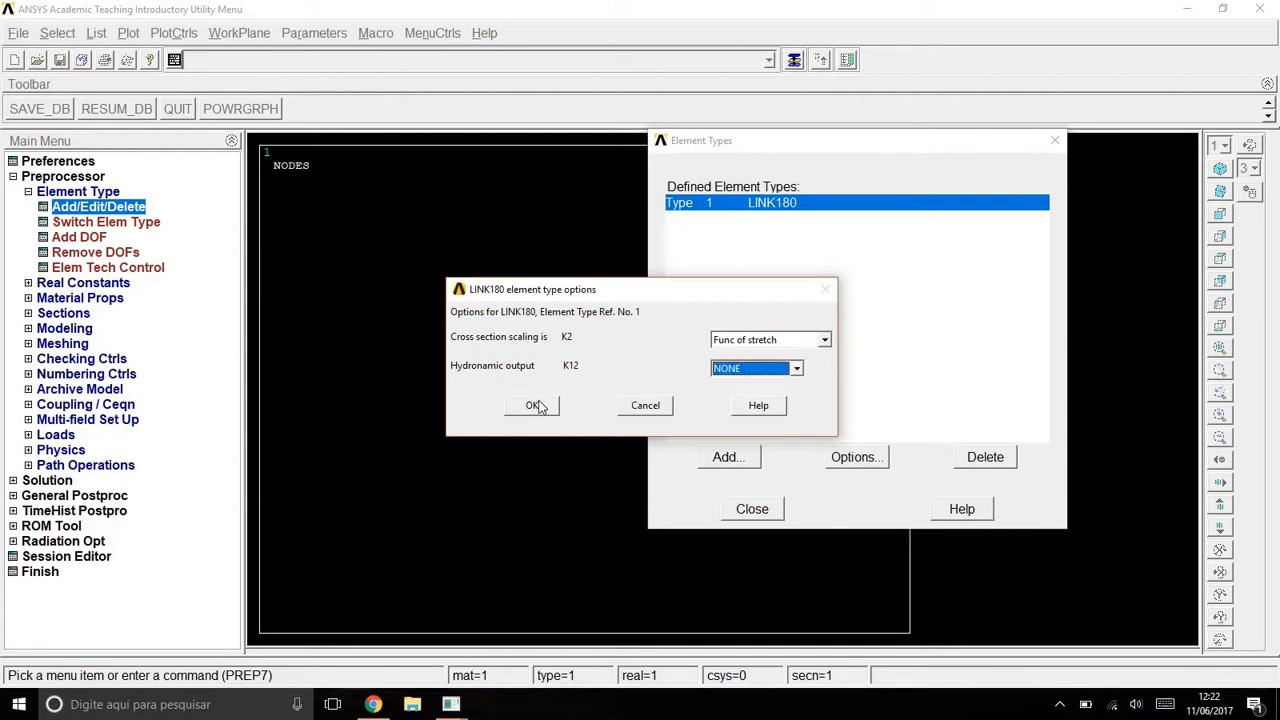
{"action": "left_click", "coordinate": [537, 405]}
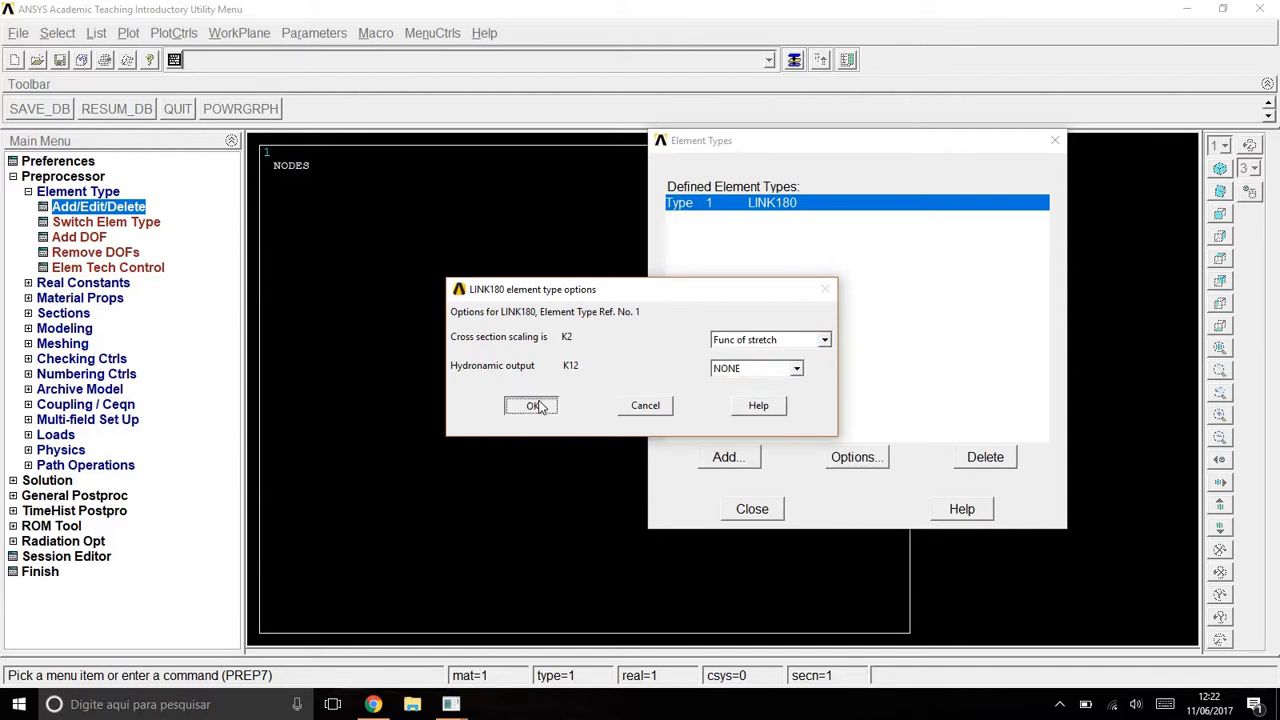
{"action": "left_click", "coordinate": [753, 510]}
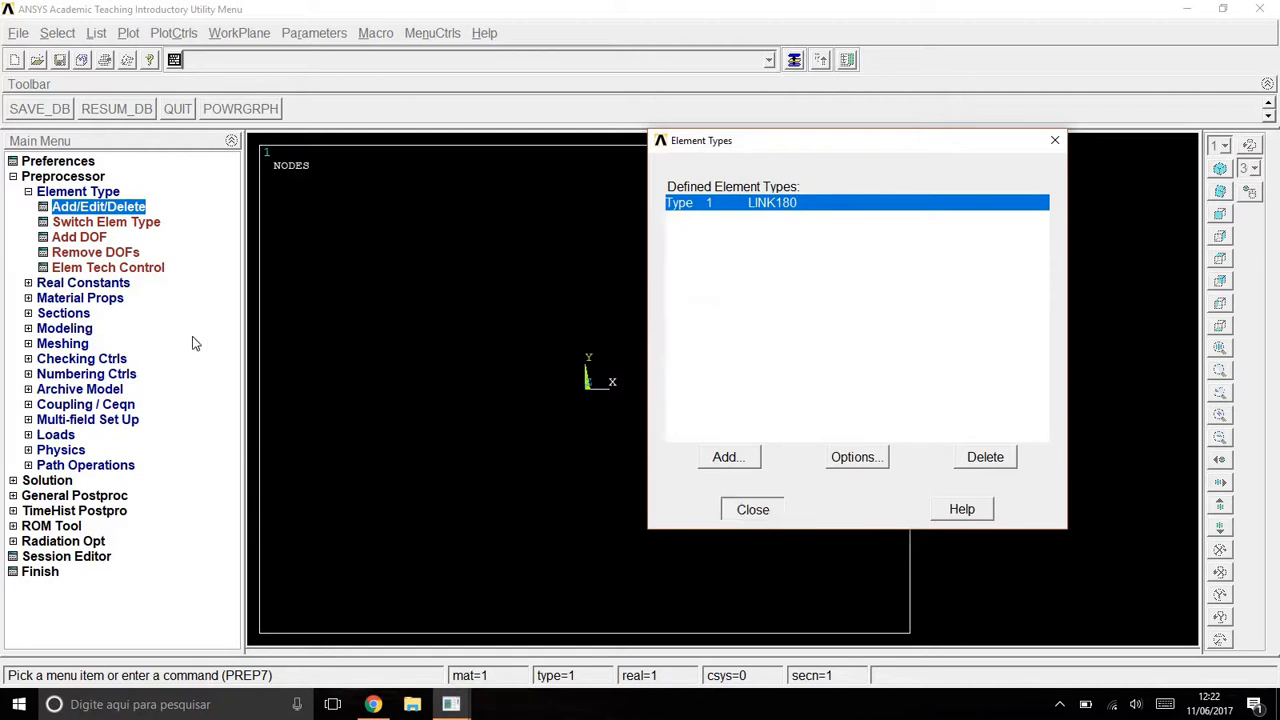
Step: Define a structural linear elastic isotropic model for material number 1 and set EX to 30e6
{"action": "left_click", "coordinate": [28, 193]}
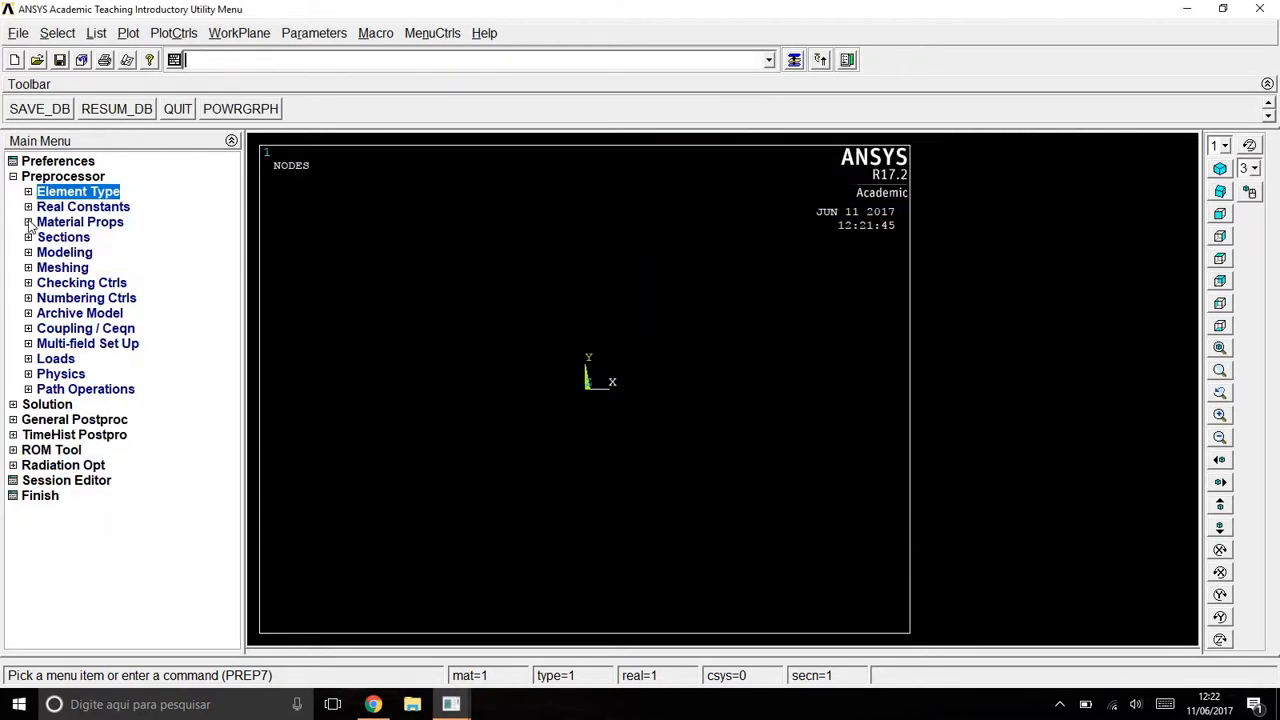
{"action": "left_click", "coordinate": [30, 223]}
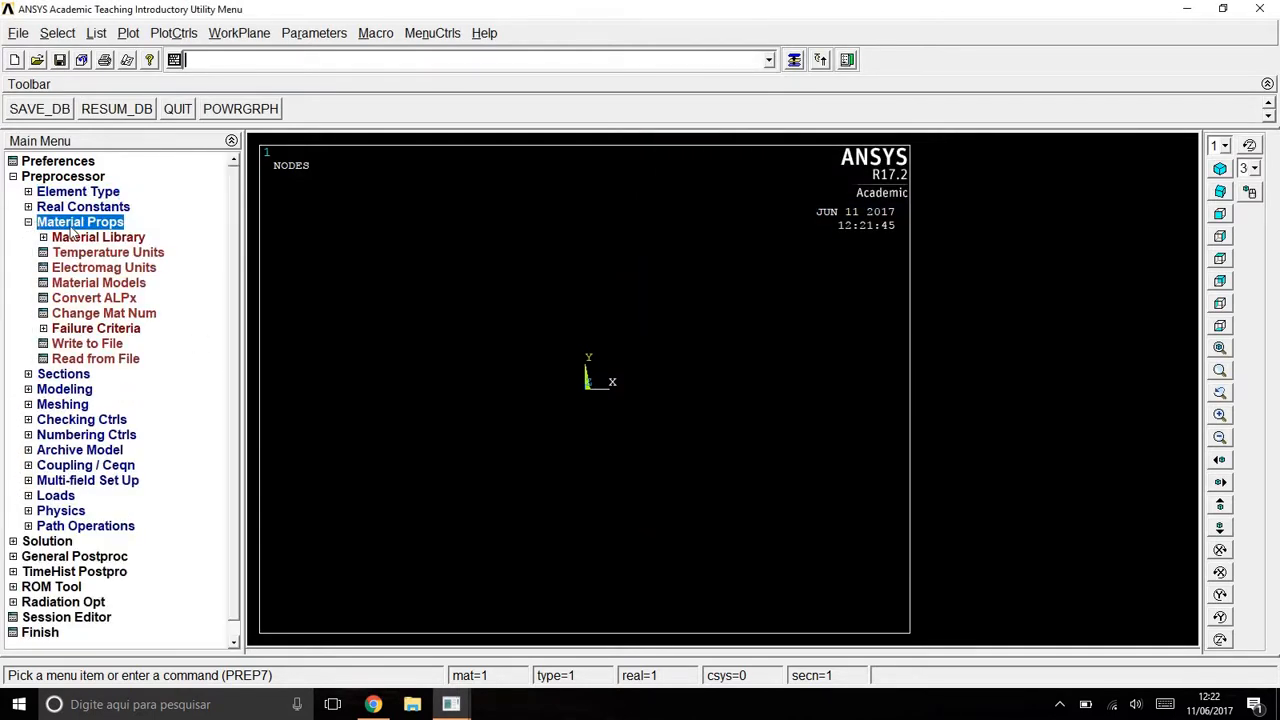
{"action": "left_click", "coordinate": [80, 286]}
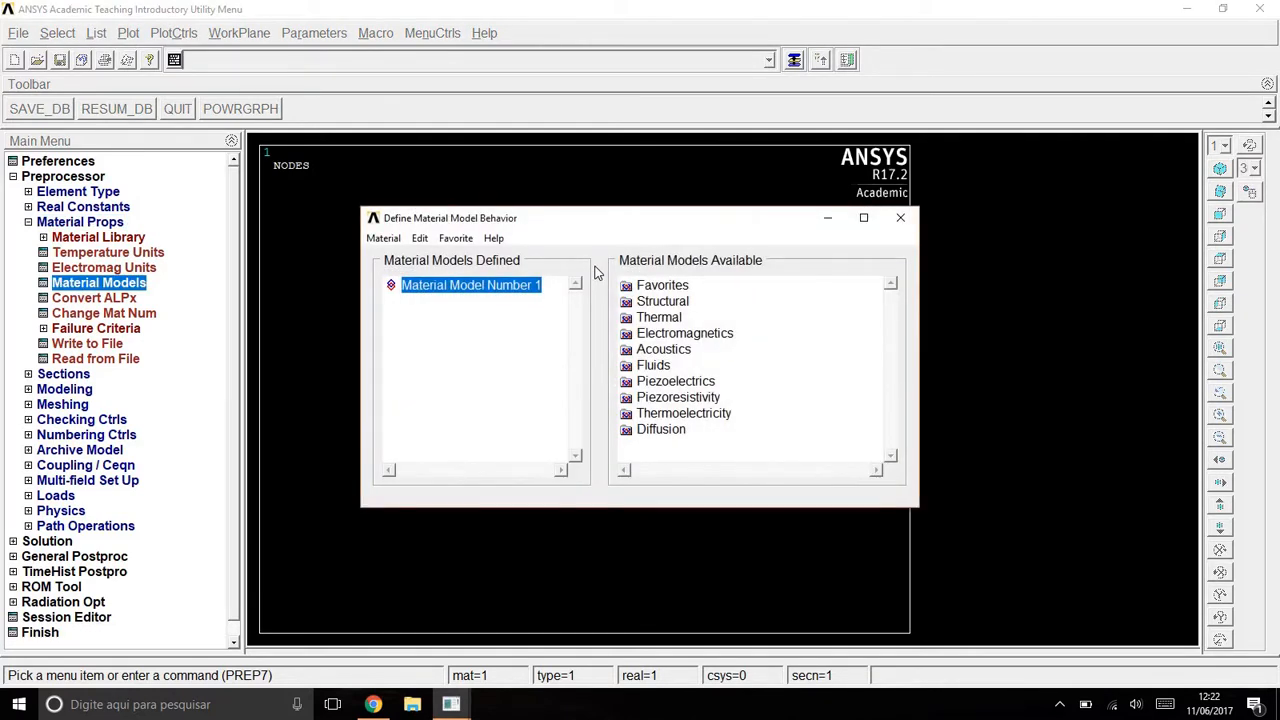
{"action": "double_click", "coordinate": [630, 305]}
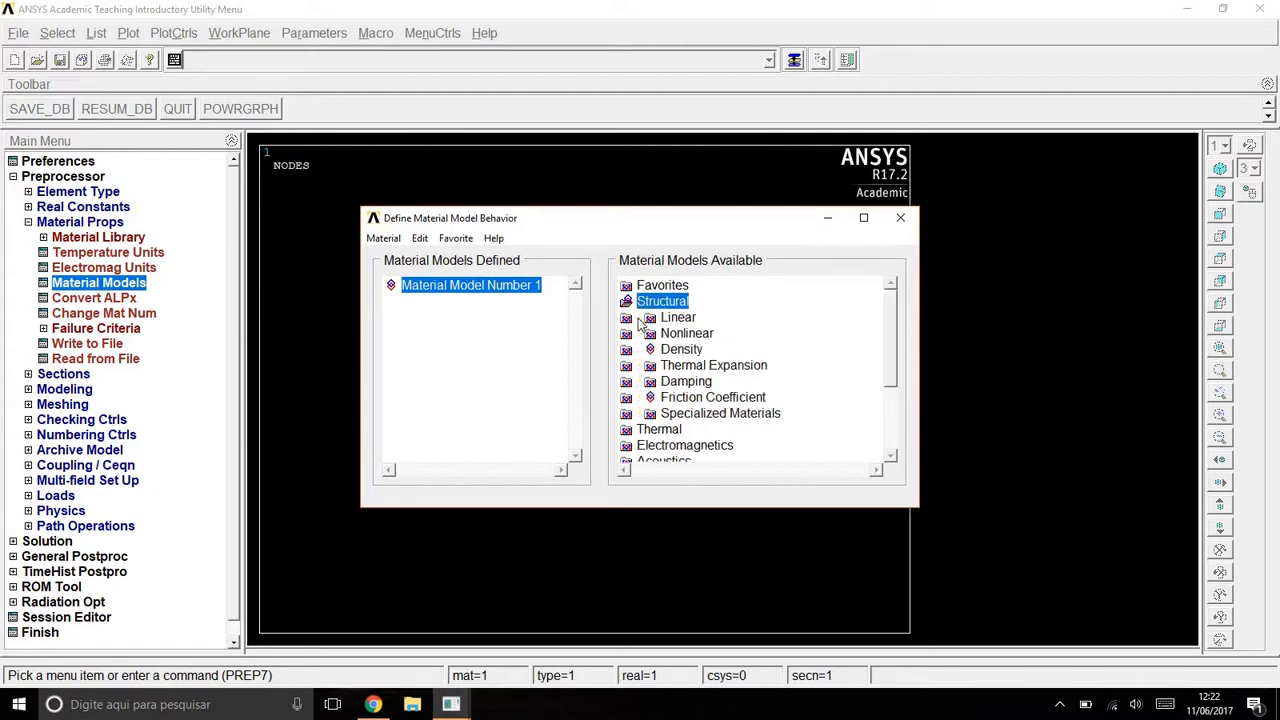
{"action": "double_click", "coordinate": [660, 318]}
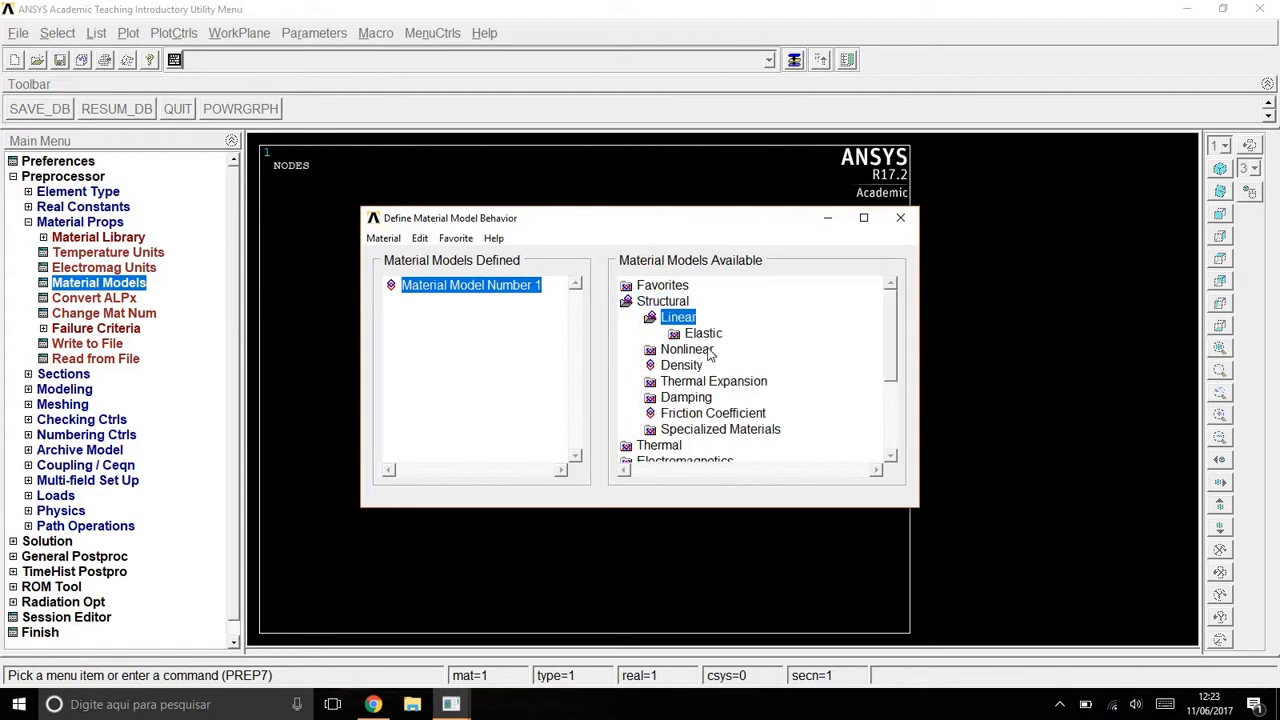
{"action": "double_click", "coordinate": [704, 336]}
{"action": "double_click", "coordinate": [718, 352]}
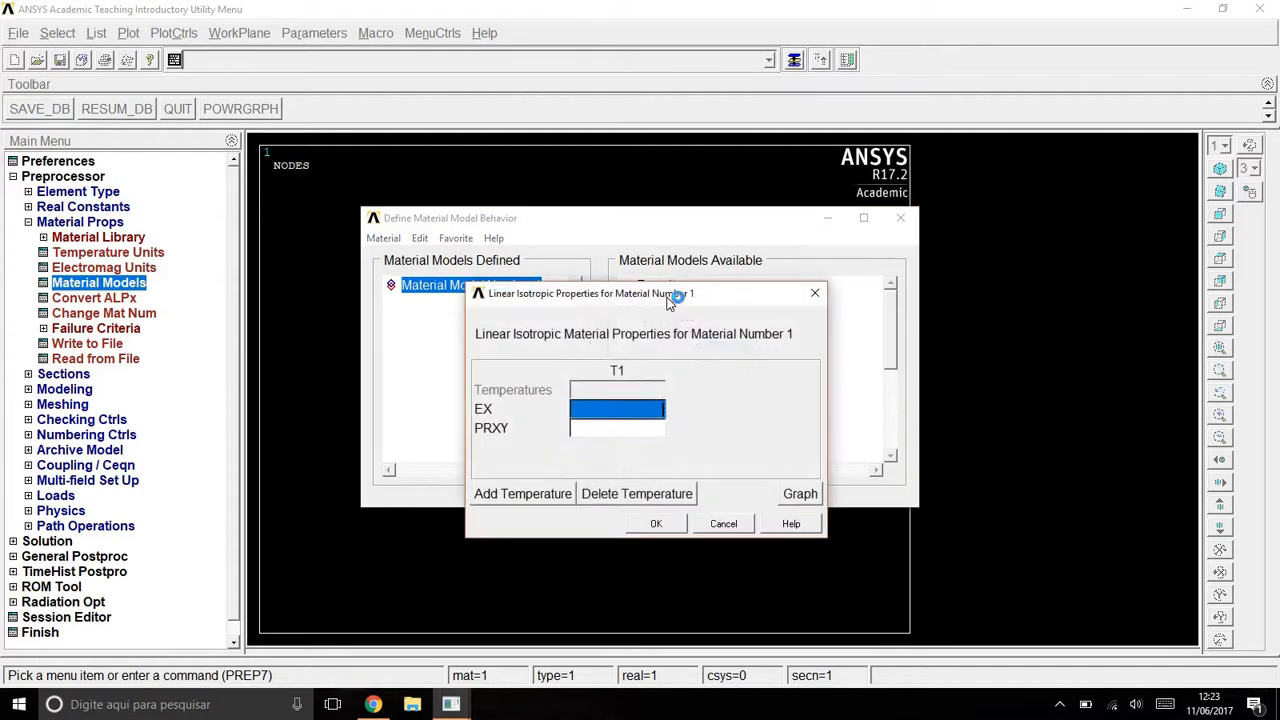
{"action": "left_click_drag", "start_coordinate": [685, 294], "coordinate": [983, 344]}
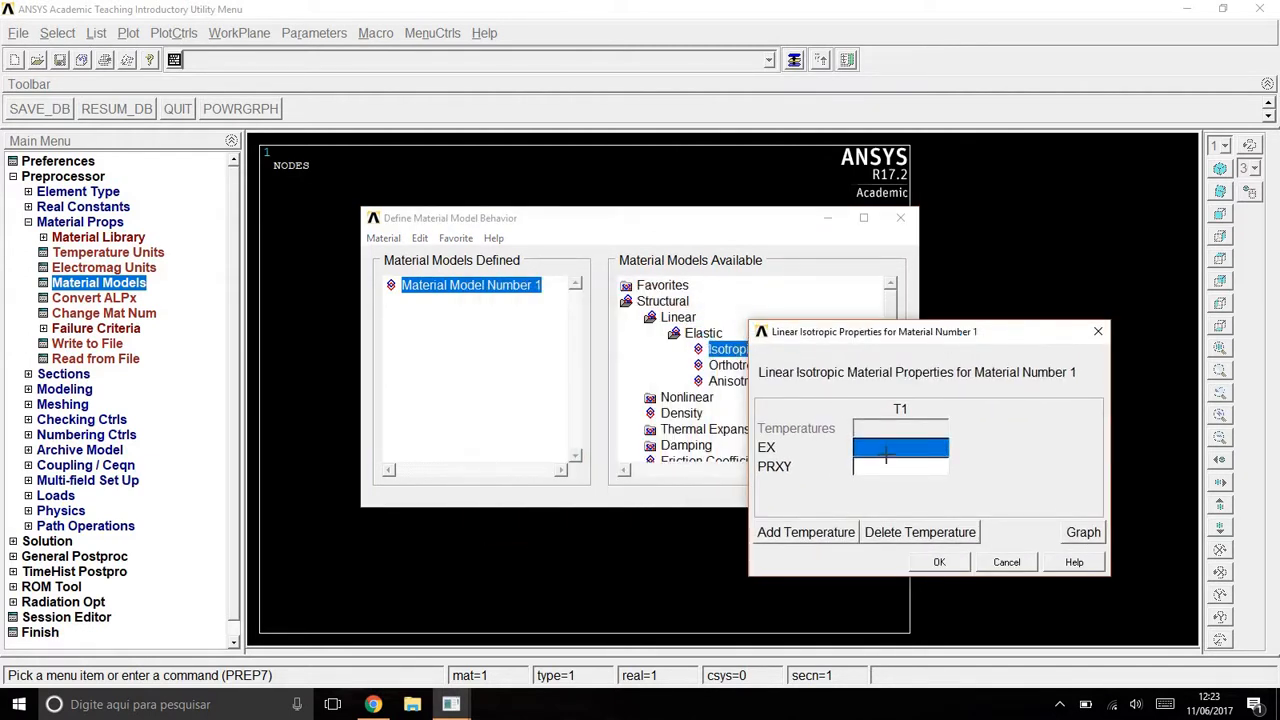
{"action": "type", "text": "30e6"}
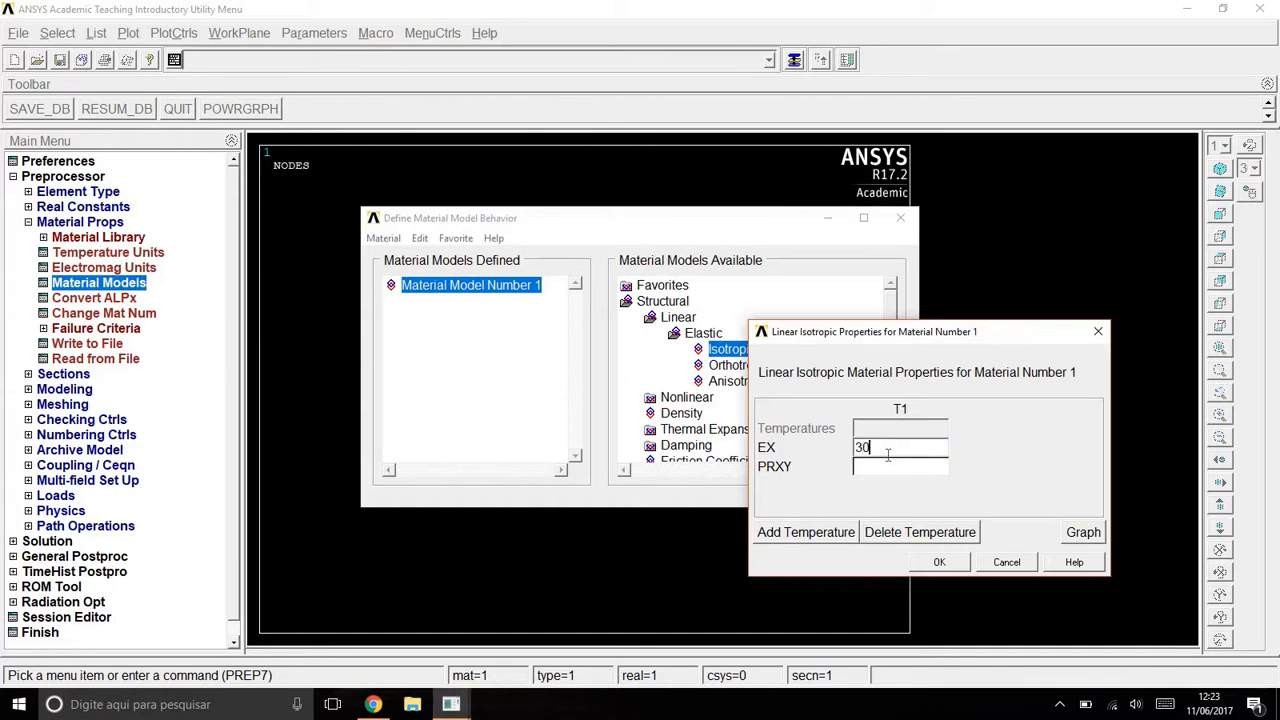
Step: Check the elastic modulus against the VM1 page in Chrome, return to ANSYS, and accept the isotropic properties with PRXY left blank
{"action": "left_click", "coordinate": [370, 704]}
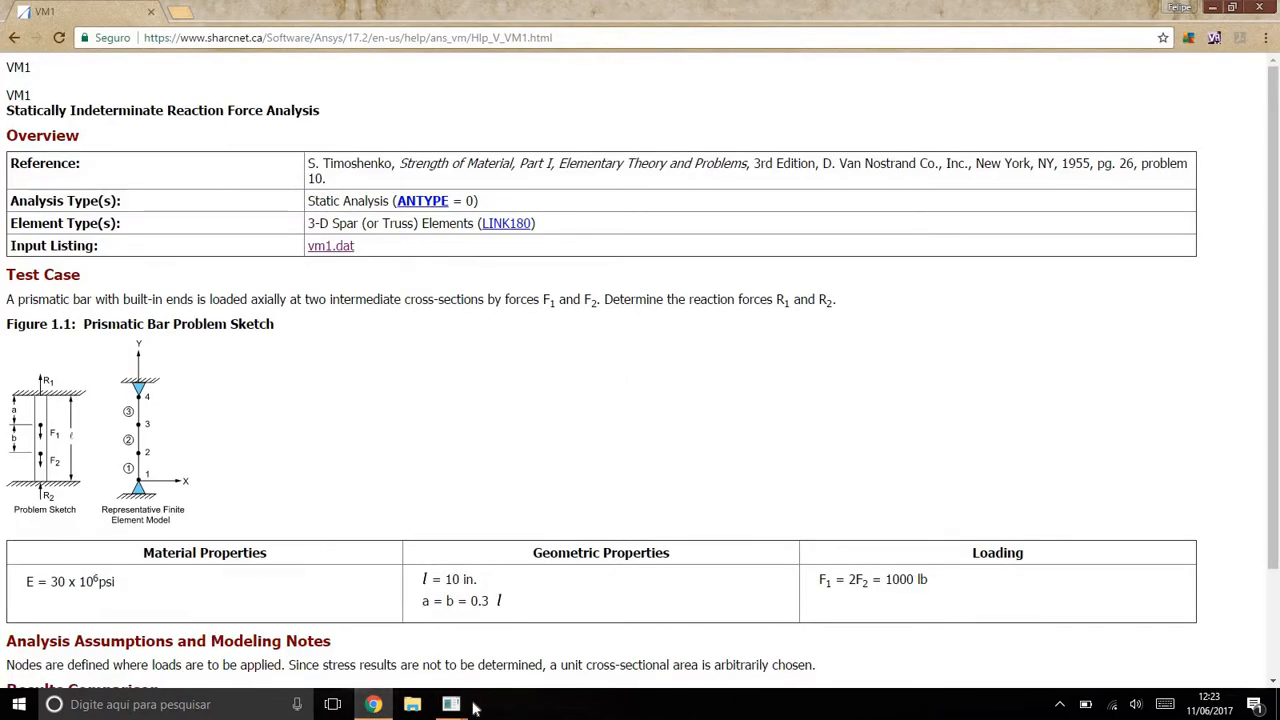
{"action": "mouse_move", "coordinate": [451, 704]}
{"action": "left_click", "coordinate": [571, 625]}
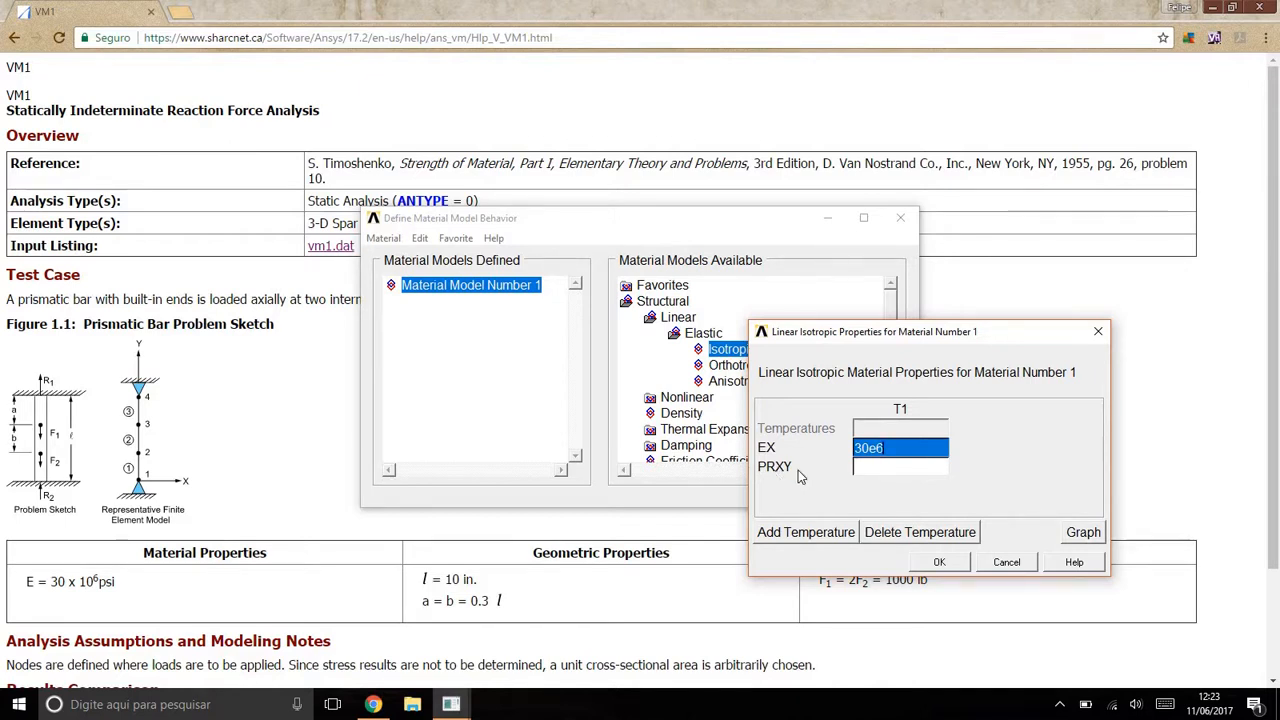
{"action": "left_click", "coordinate": [886, 468]}
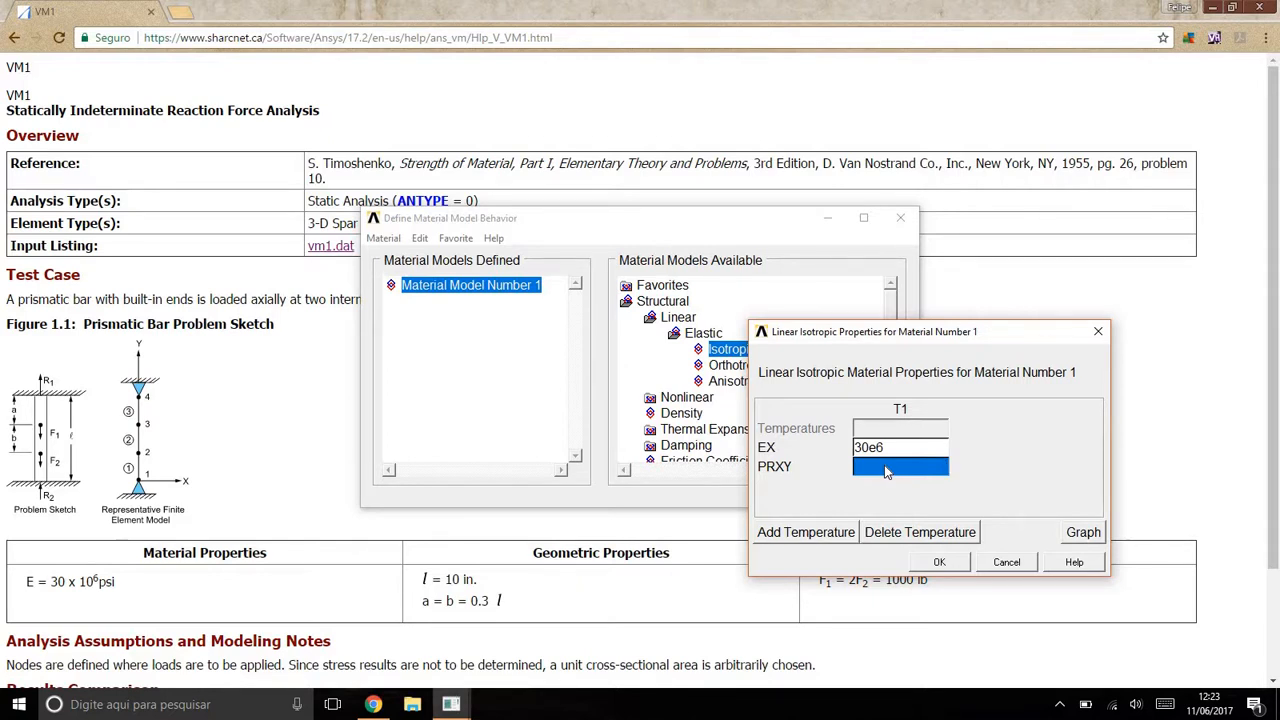
{"action": "type", "text": "0"}
{"action": "key", "text": "BackSpace"}
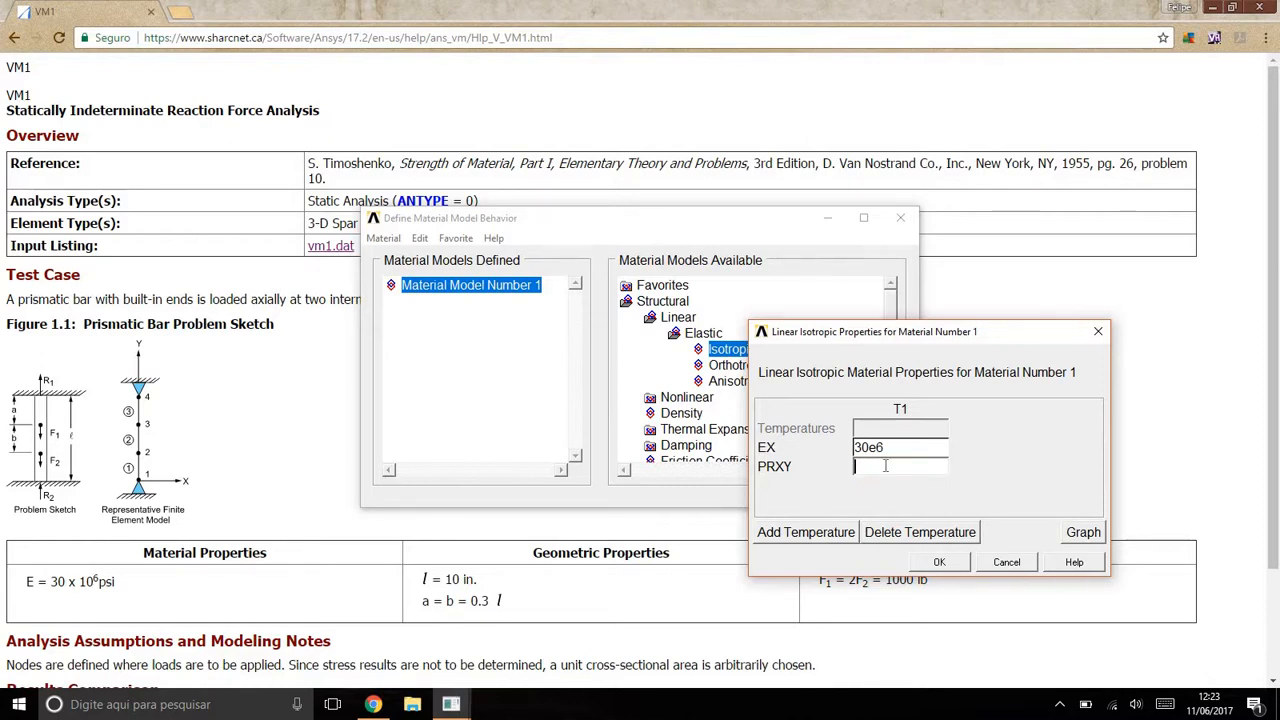
{"action": "left_click", "coordinate": [942, 563]}
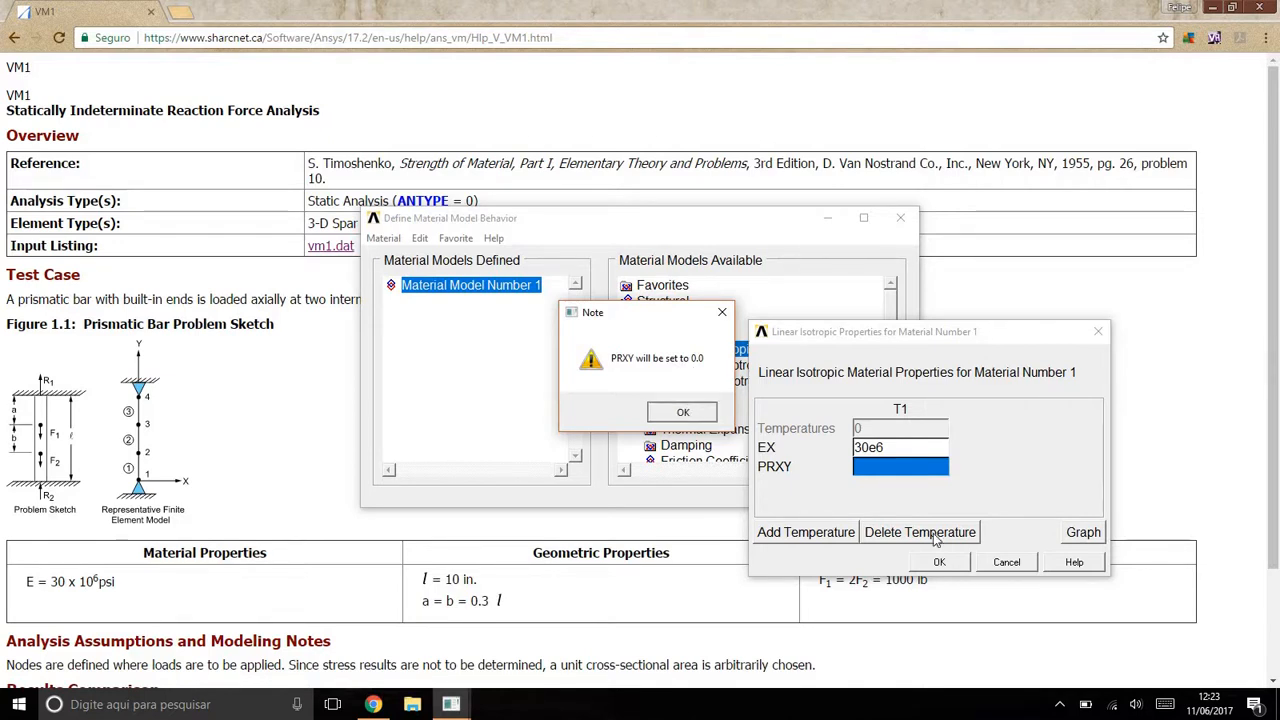
{"action": "left_click", "coordinate": [683, 413]}
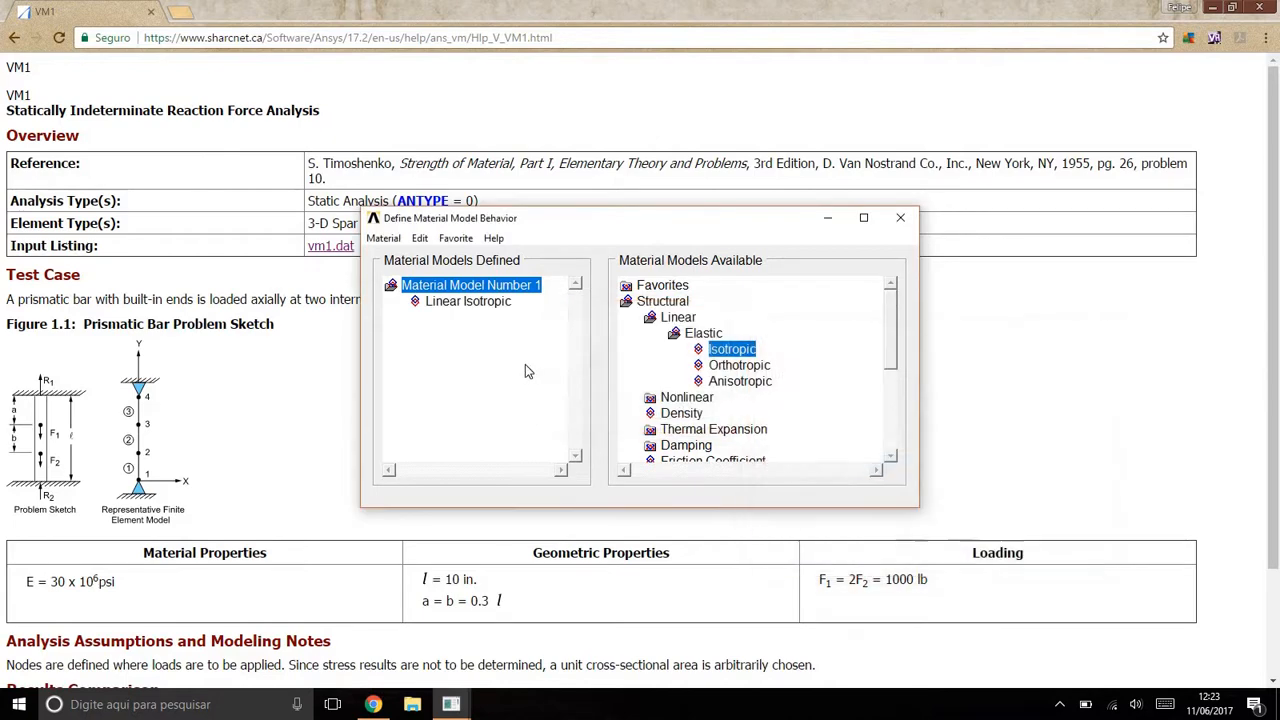
Step: Review the linear isotropic properties stored for material 1, close the material model definition and return to the ANSYS main window
{"action": "double_click", "coordinate": [480, 302]}
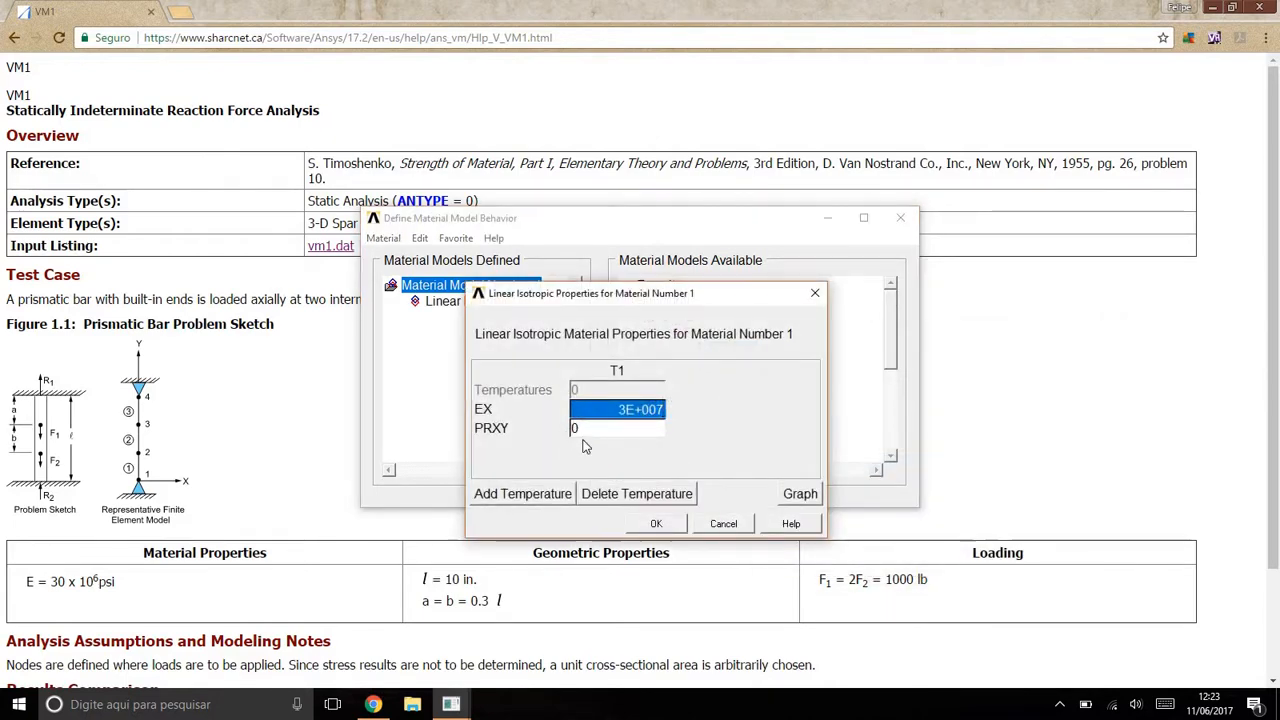
{"action": "left_click", "coordinate": [656, 523]}
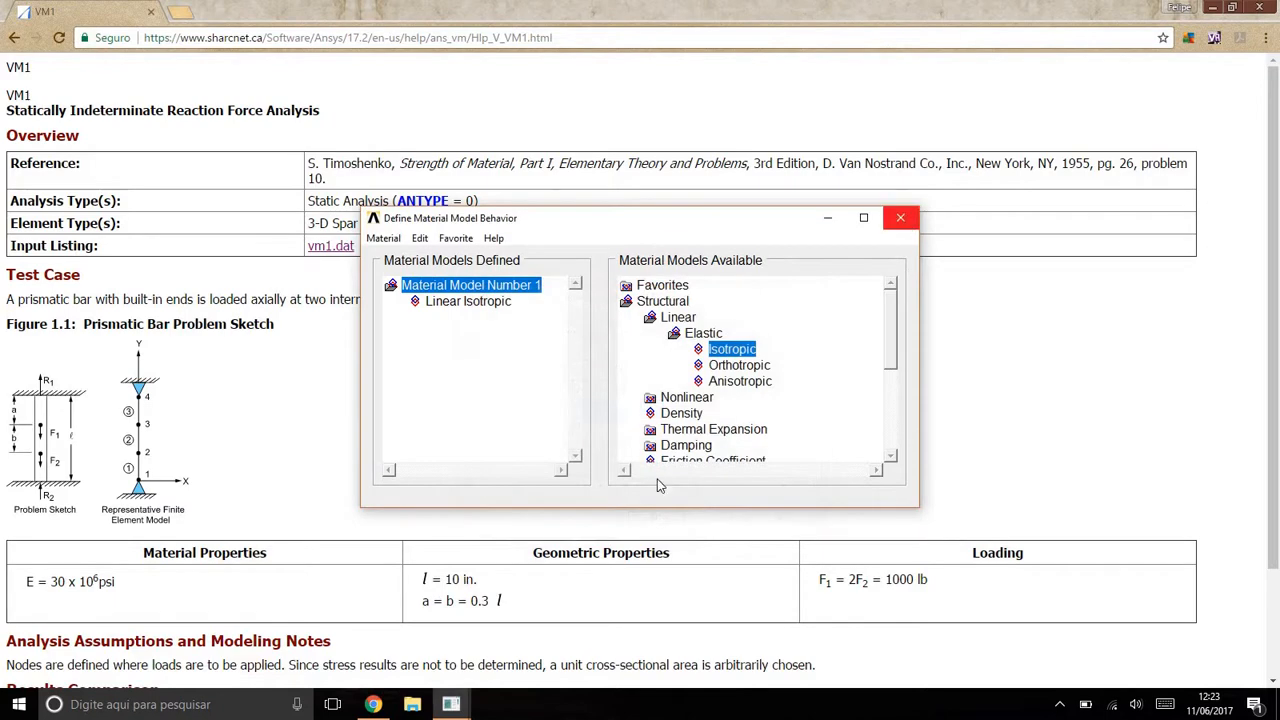
{"action": "left_click", "coordinate": [900, 217]}
{"action": "mouse_move", "coordinate": [451, 704]}
{"action": "left_click", "coordinate": [486, 582]}
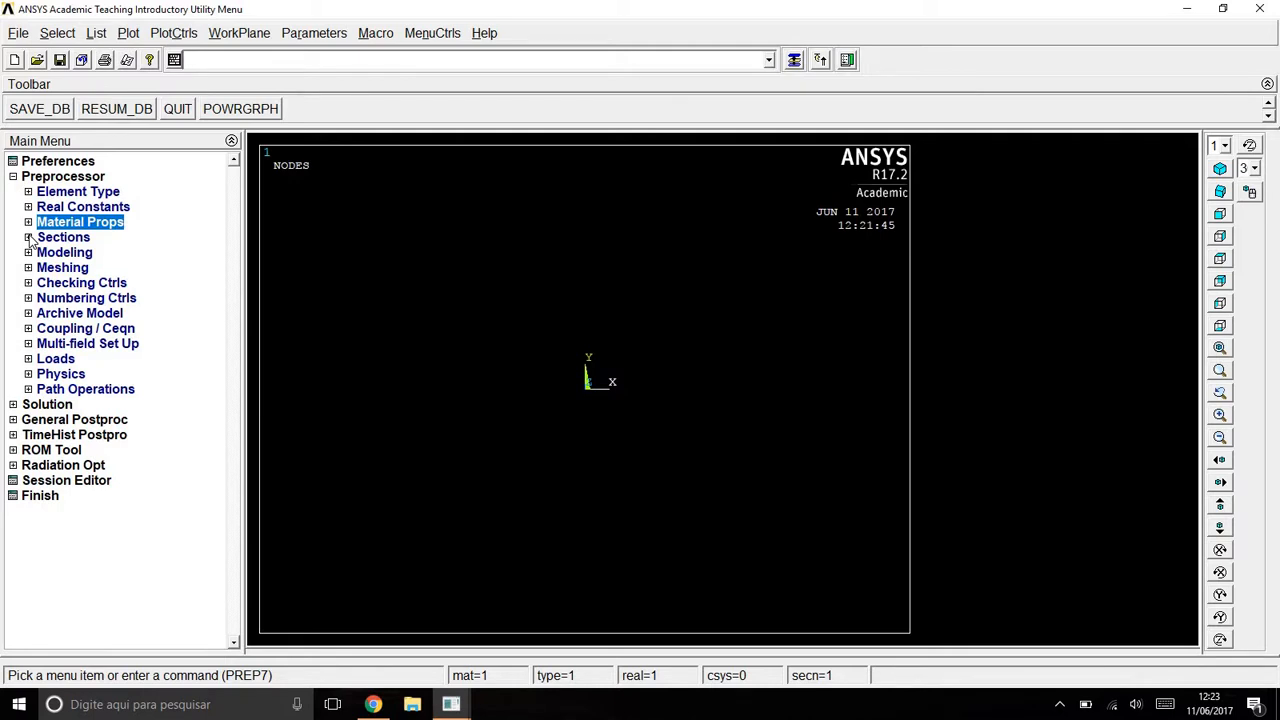
Step: Switch to Chrome to consult the VM1 geometric data and modeling notes for the bar's cross section, and return to ANSYS
{"action": "left_click", "coordinate": [373, 704]}
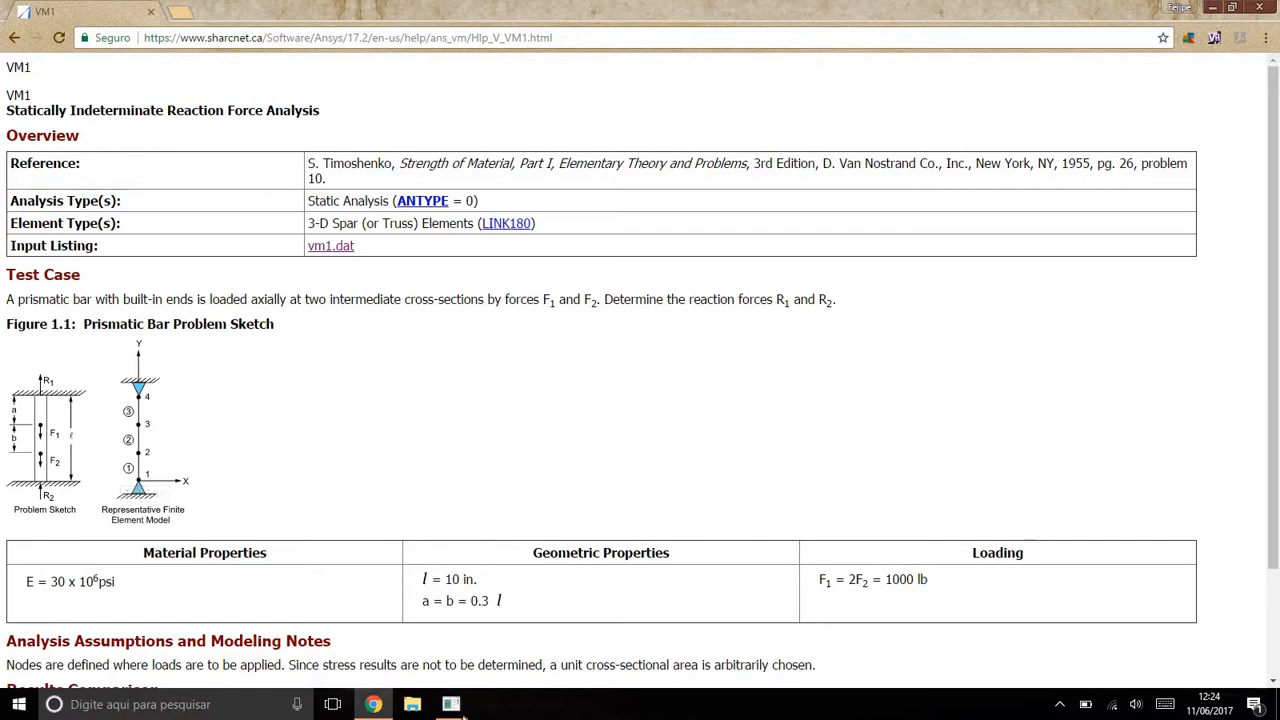
{"action": "mouse_move", "coordinate": [455, 705]}
{"action": "left_click", "coordinate": [495, 665]}
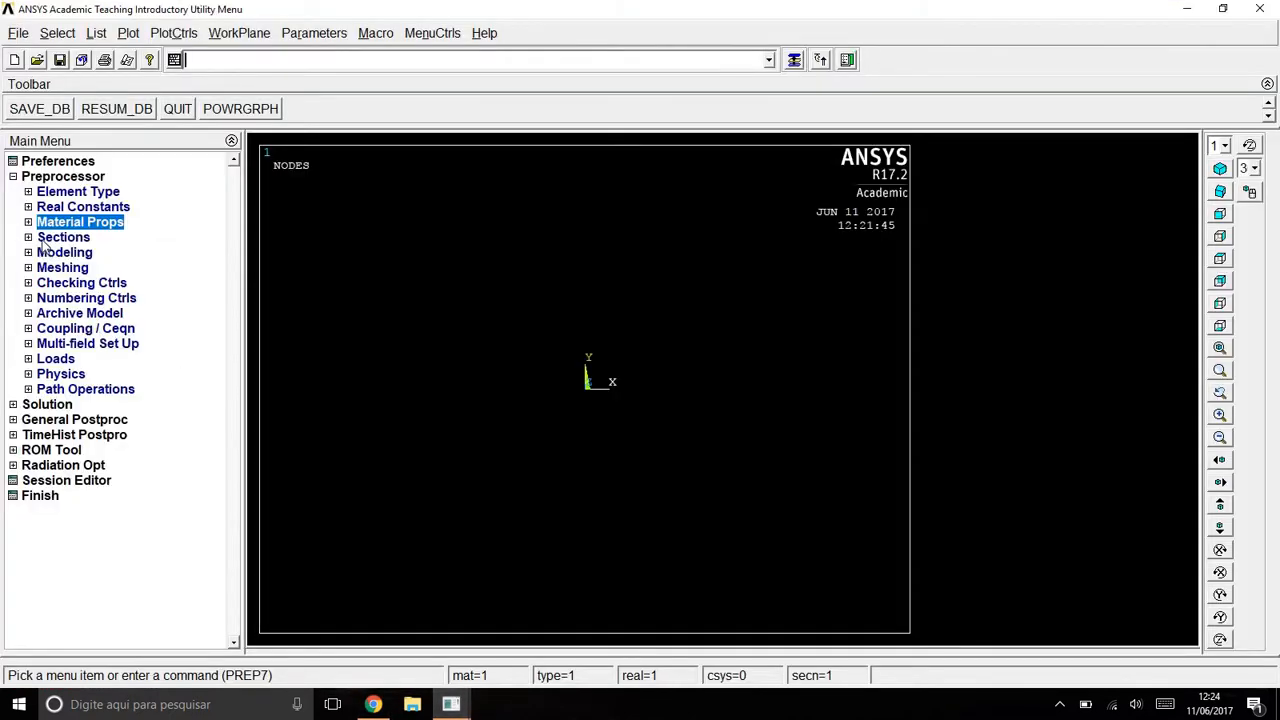
{"action": "left_click", "coordinate": [48, 240]}
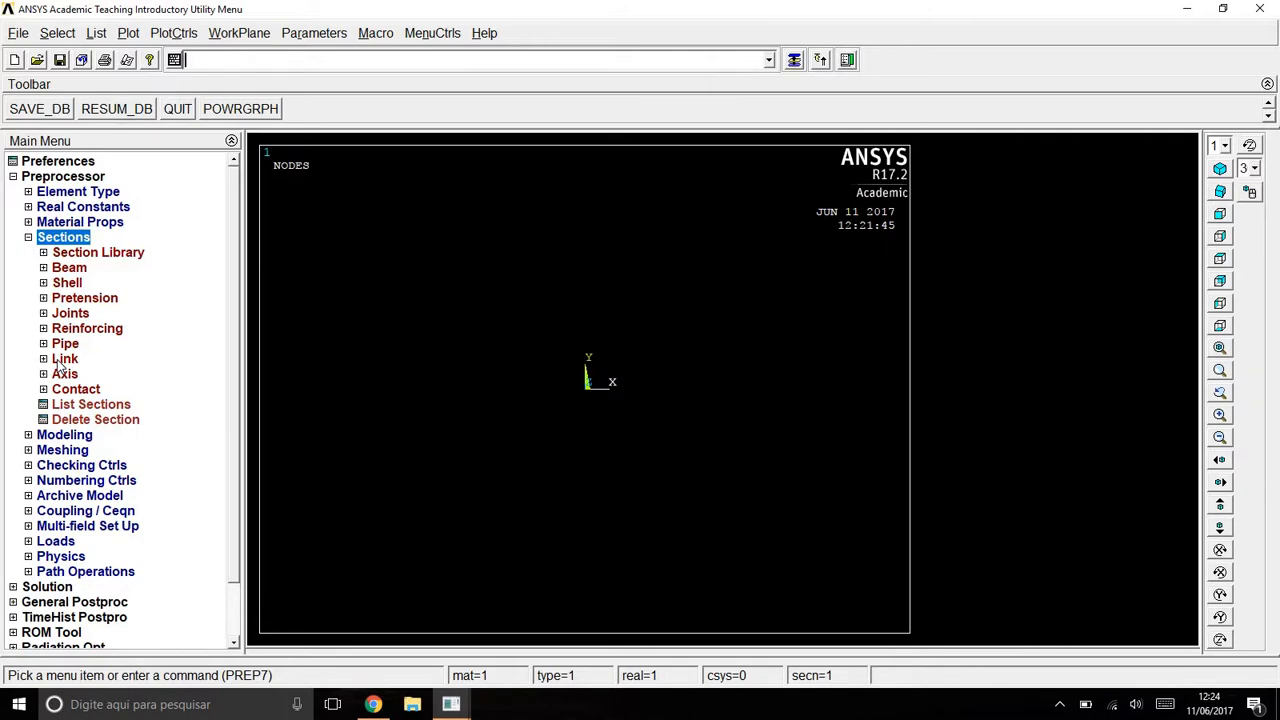
{"action": "left_click", "coordinate": [372, 704]}
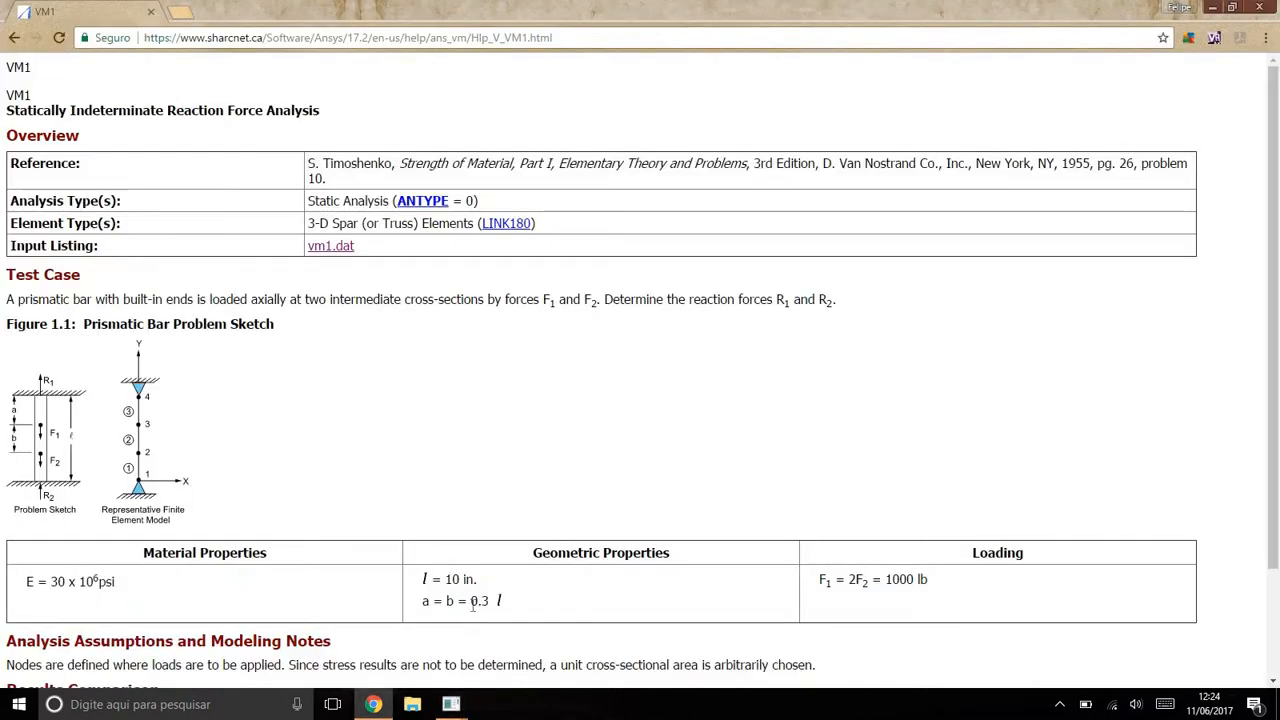
{"action": "left_click", "coordinate": [452, 713]}
{"action": "left_click", "coordinate": [483, 655]}
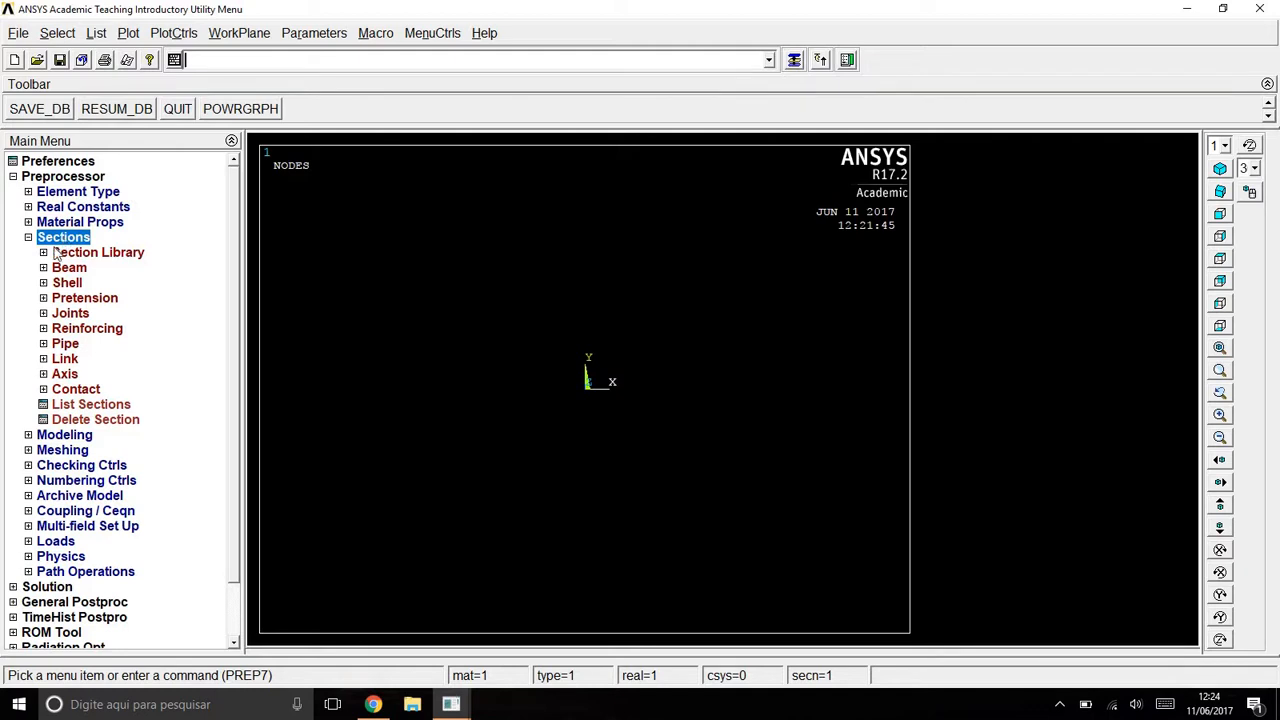
Step: Add a link section with ID 1, a link area of 1 and the tension key as Tension and Compression
{"action": "left_click", "coordinate": [43, 359]}
{"action": "left_click", "coordinate": [66, 376]}
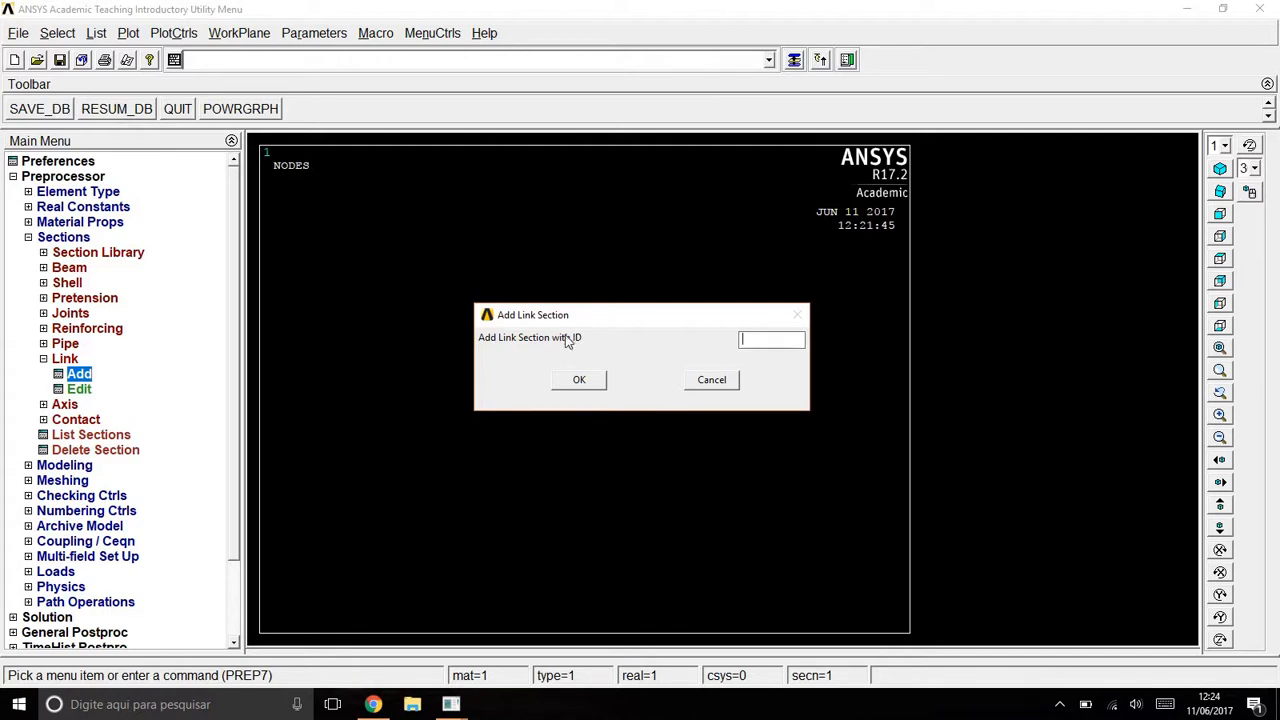
{"action": "type", "text": "1"}
{"action": "left_click", "coordinate": [588, 380]}
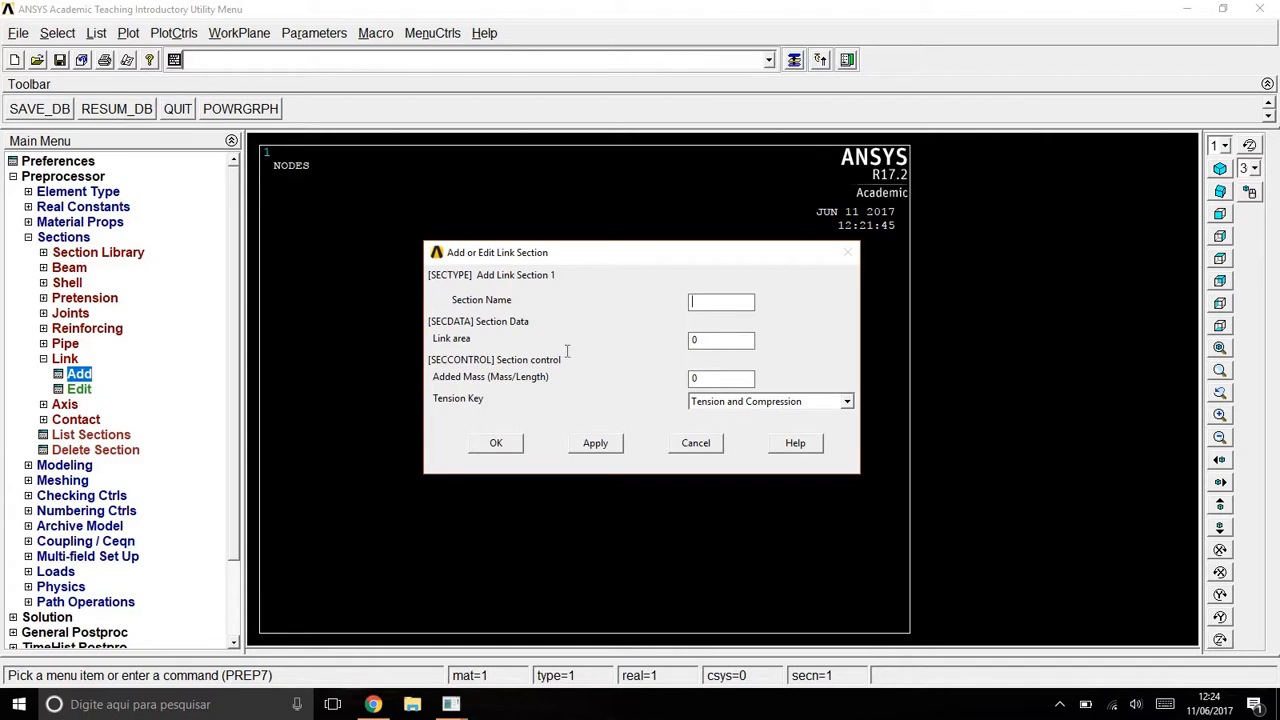
{"action": "key", "text": "Tab"}
{"action": "type", "text": "1"}
{"action": "left_click", "coordinate": [500, 443]}
{"action": "left_click", "coordinate": [44, 361]}
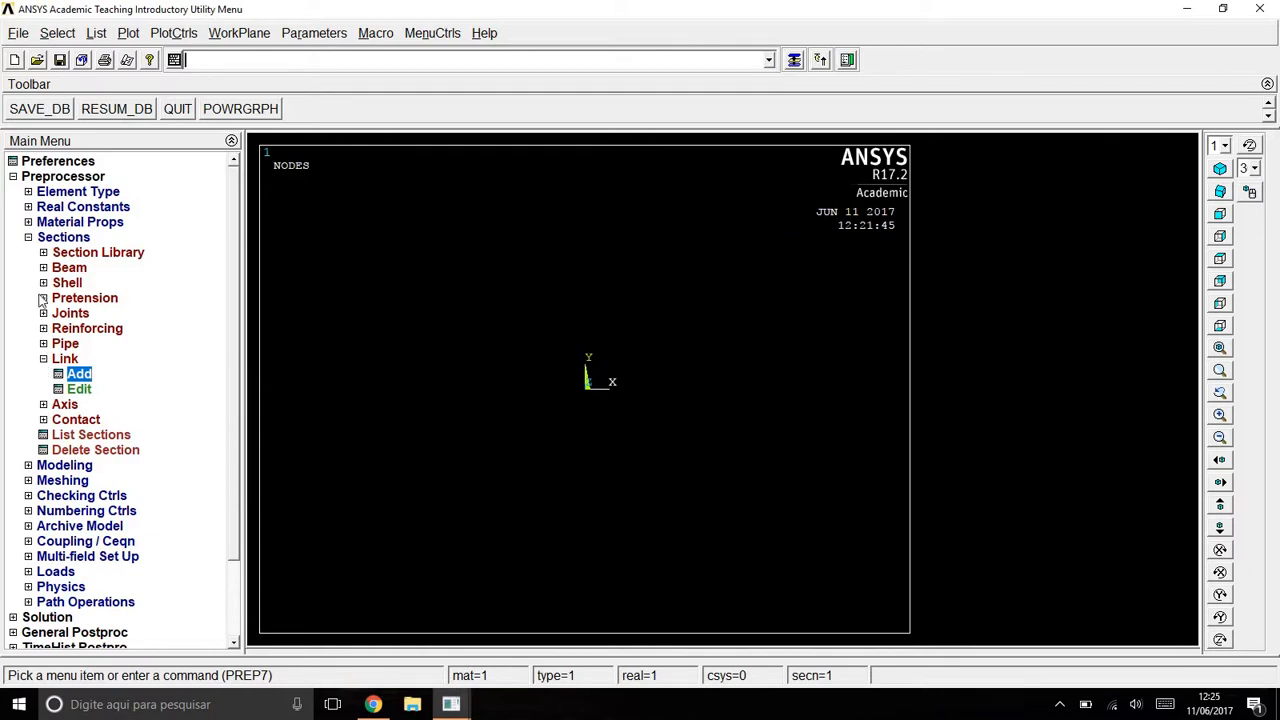
{"action": "left_click", "coordinate": [41, 242]}
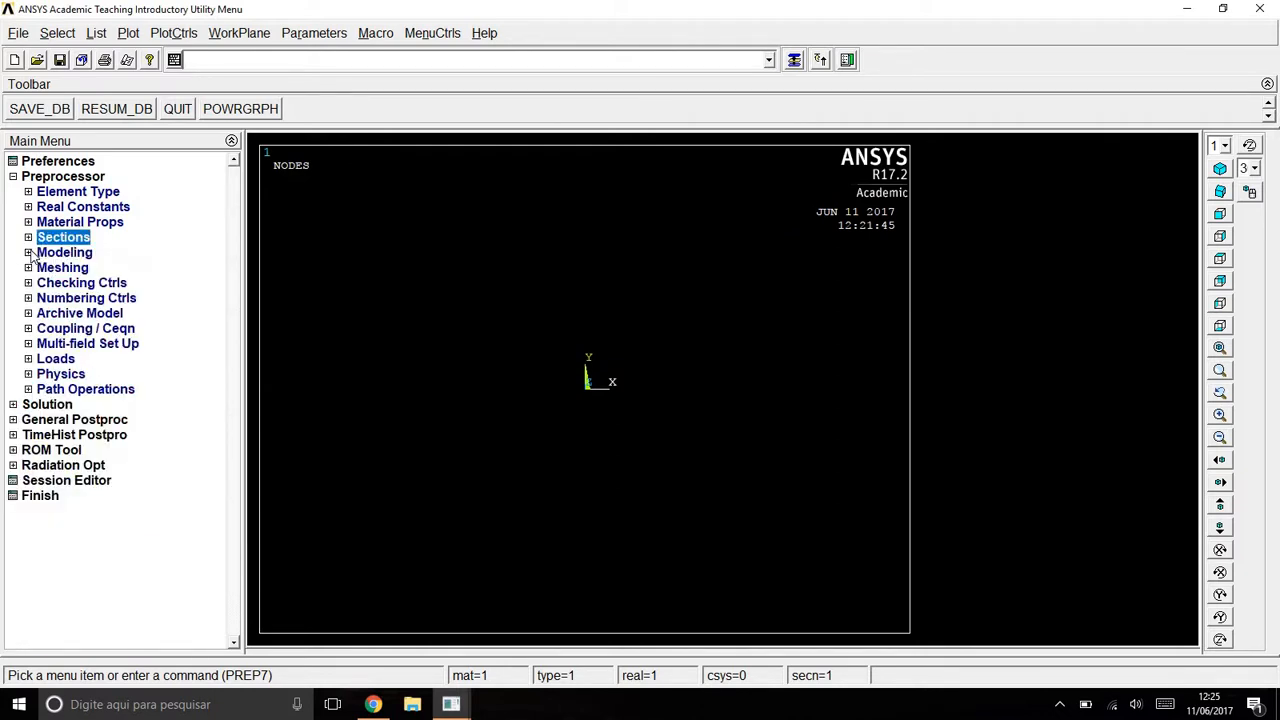
Step: Examine the node layout in the VM1 representative finite element model in Chrome, and return to ANSYS
{"action": "left_click", "coordinate": [40, 253]}
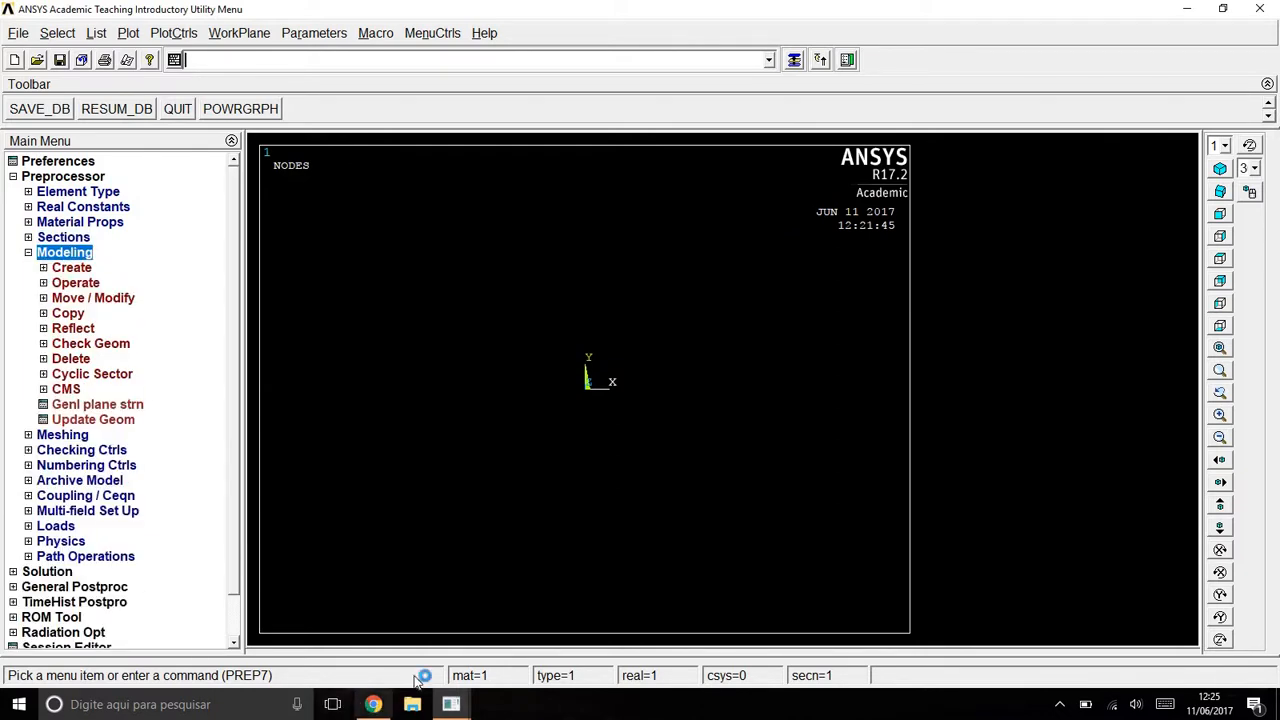
{"action": "left_click", "coordinate": [372, 704]}
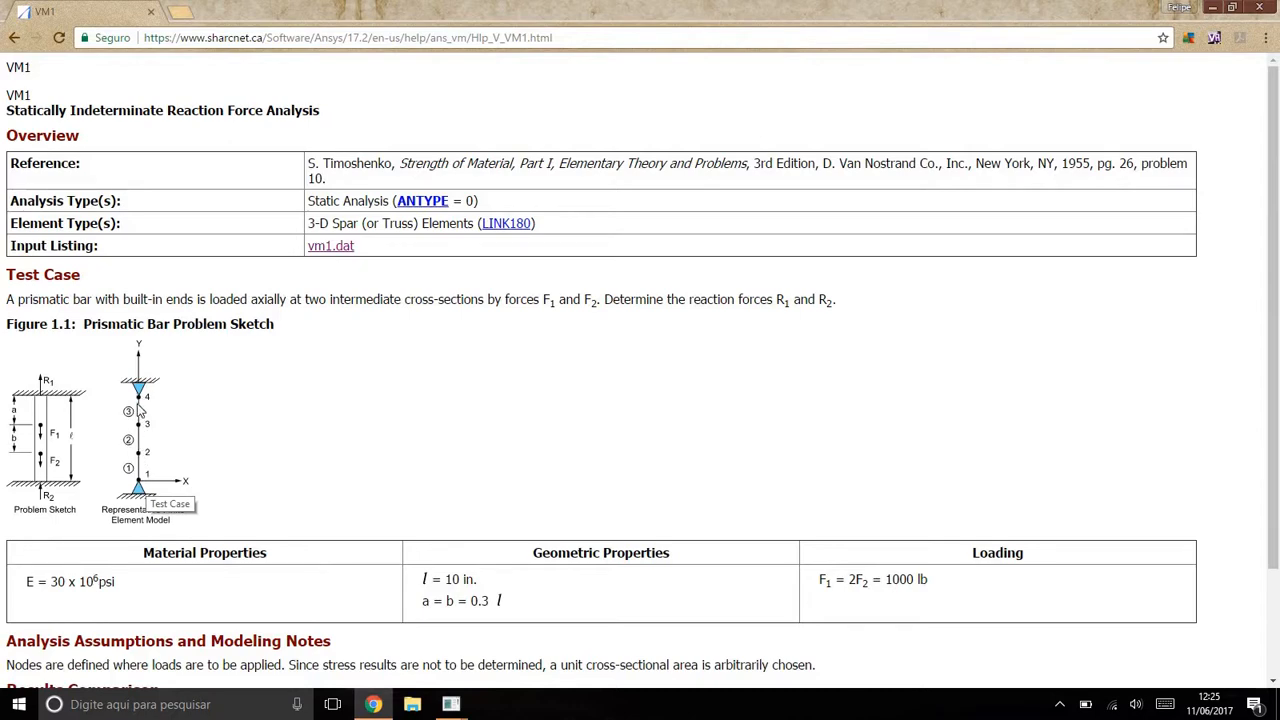
{"action": "mouse_move", "coordinate": [451, 708]}
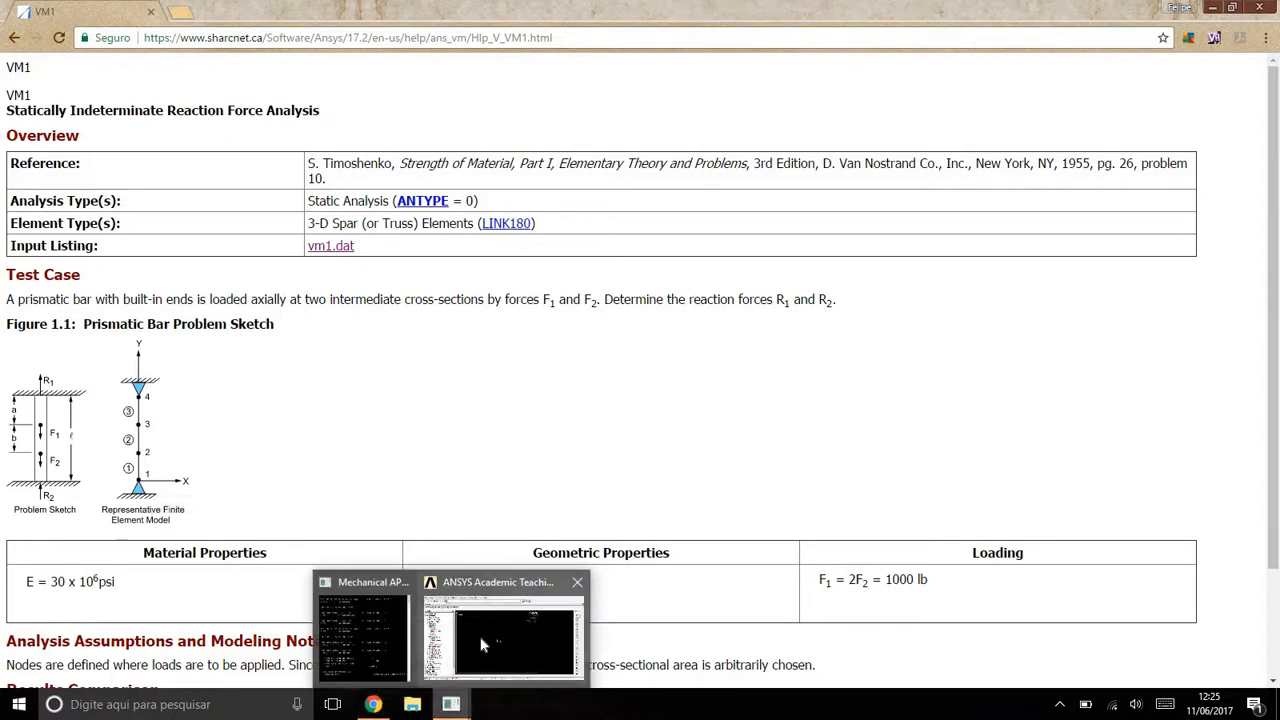
{"action": "left_click", "coordinate": [485, 635]}
Step: Create node 1 in the active coordinate system at location 0, 0, 0
{"action": "left_click", "coordinate": [63, 268]}
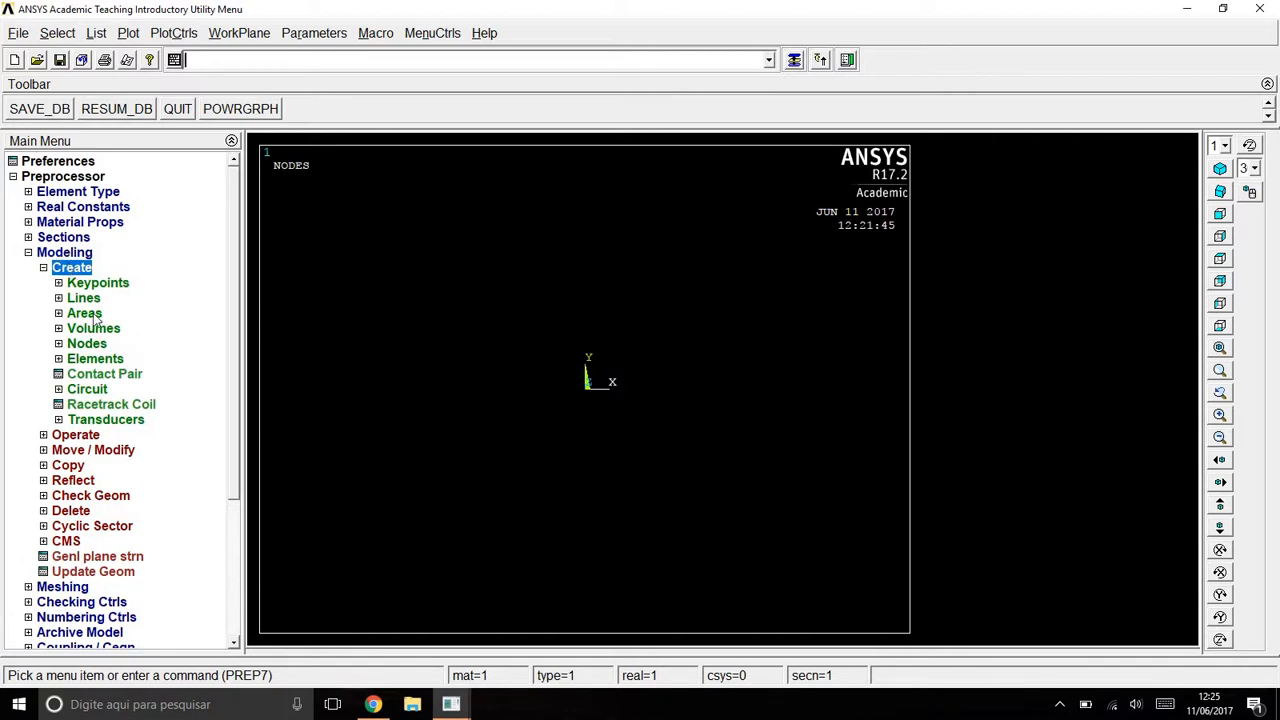
{"action": "left_click", "coordinate": [88, 344]}
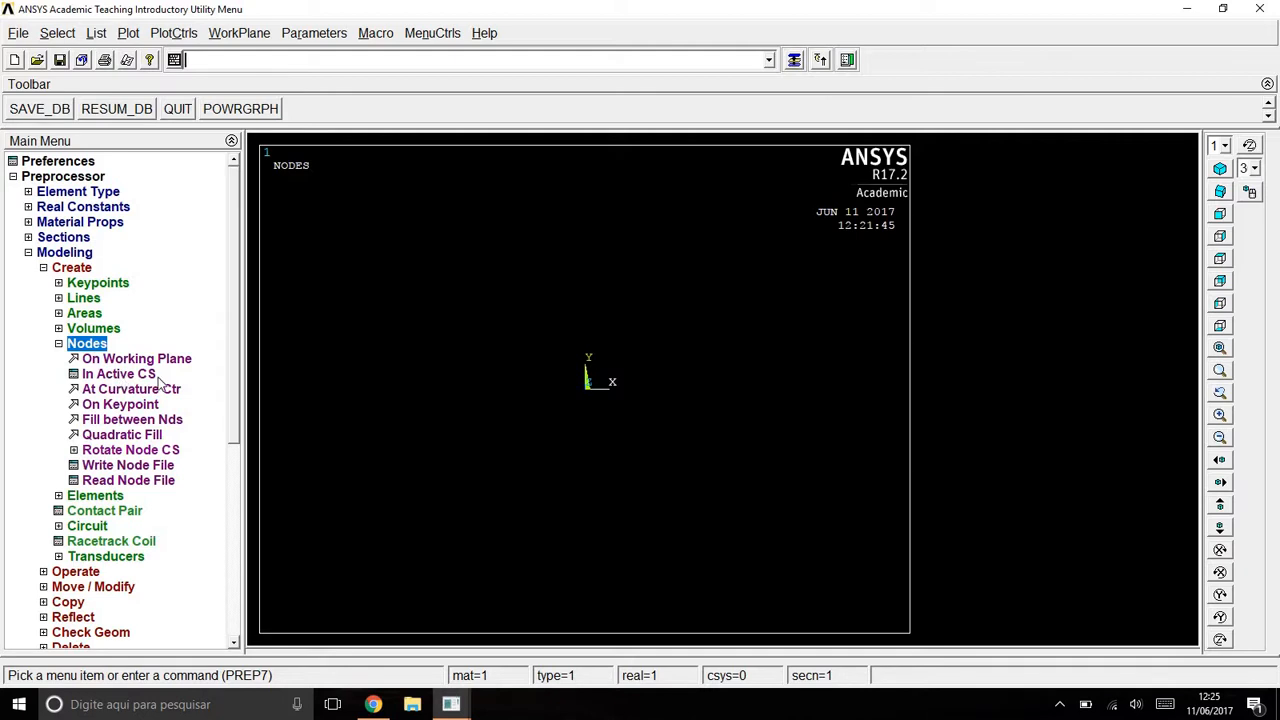
{"action": "left_click", "coordinate": [118, 375]}
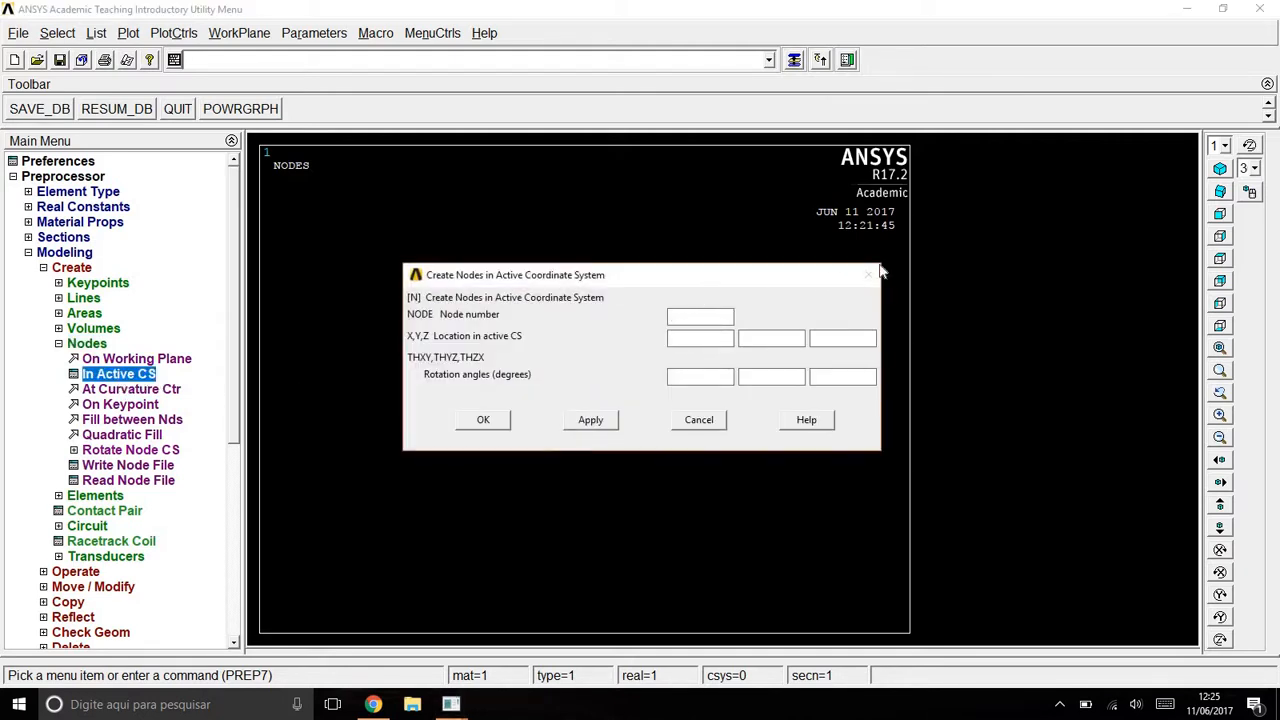
{"action": "left_click_drag", "start_coordinate": [703, 280], "coordinate": [957, 241]}
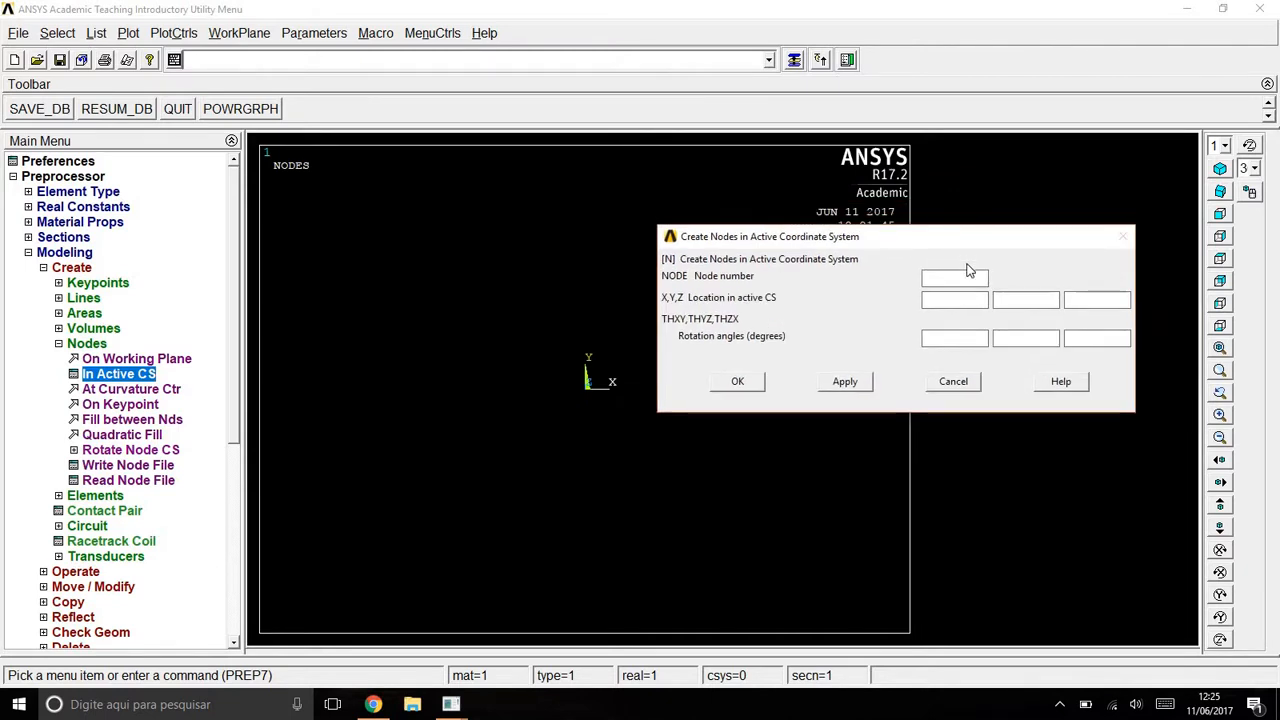
{"action": "left_click", "coordinate": [964, 278]}
{"action": "type", "text": "1"}
{"action": "left_click", "coordinate": [958, 299]}
{"action": "type", "text": "0"}
{"action": "key", "text": "Tab"}
{"action": "type", "text": "0"}
{"action": "key", "text": "Tab"}
{"action": "type", "text": "0"}
{"action": "left_click", "coordinate": [844, 382]}
Step: Create node 2 in the active coordinate system at location 0, 4, 0
{"action": "key", "text": "Tab"}
{"action": "type", "text": "4"}
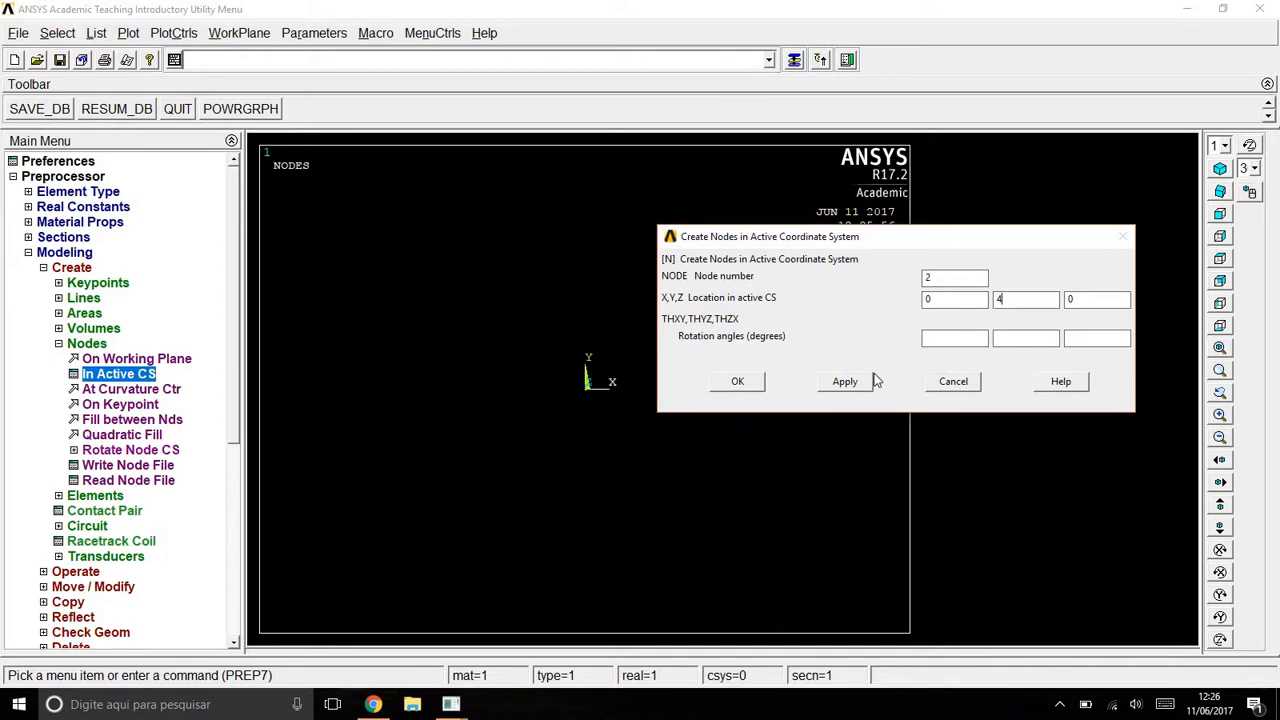
{"action": "left_click", "coordinate": [845, 382]}
Step: Create node 3 at location 0, 7, 0 and node 4 directly above it, at the same Y spacing as between nodes 2 and 3
{"action": "left_click_drag", "start_coordinate": [938, 313], "coordinate": [910, 282]}
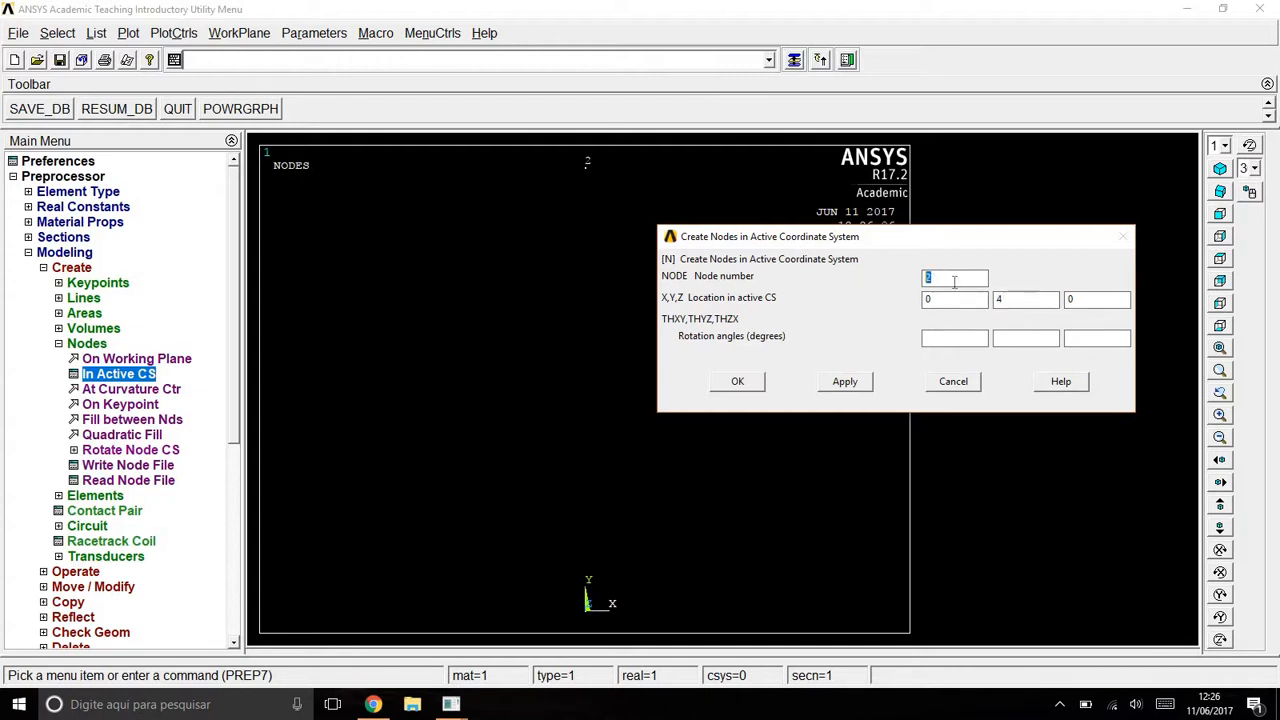
{"action": "type", "text": "3"}
{"action": "left_click_drag", "start_coordinate": [1008, 300], "coordinate": [995, 305]}
{"action": "type", "text": "7"}
{"action": "left_click", "coordinate": [845, 382]}
{"action": "type", "text": "4"}
{"action": "left_click", "coordinate": [758, 382]}
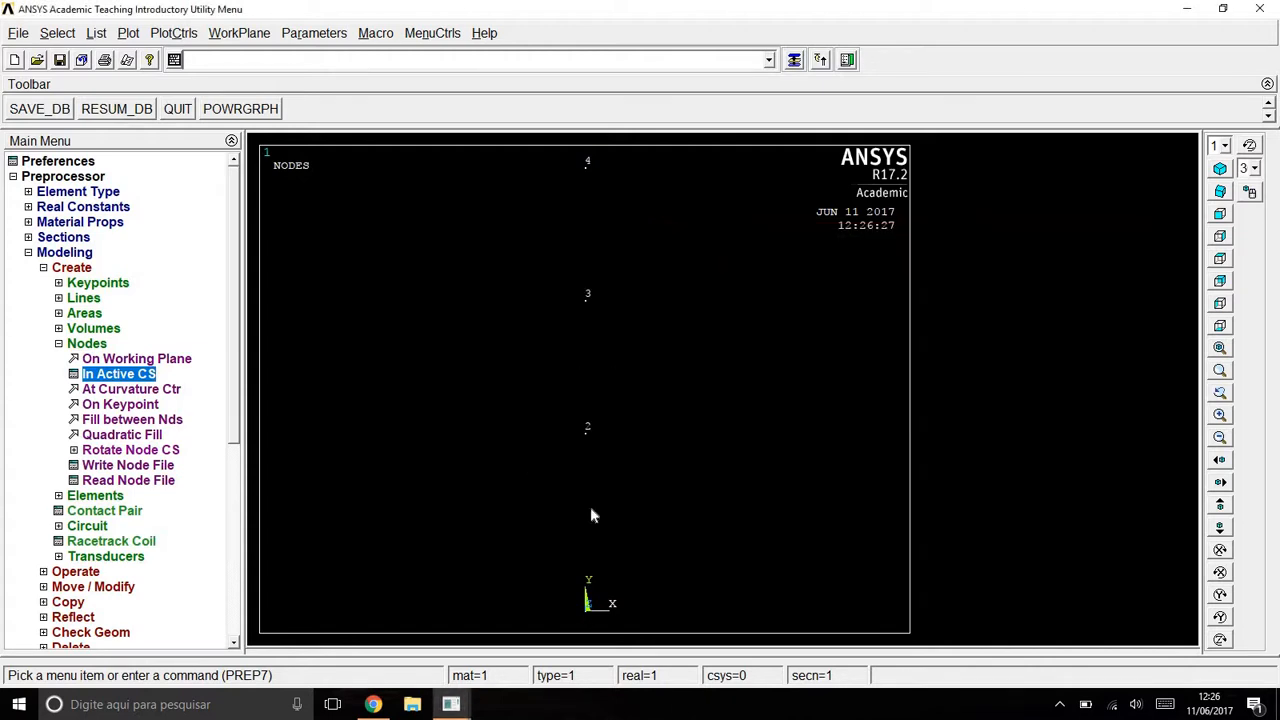
Step: Create an automatically numbered element through nodes 1 and 2
{"action": "left_click", "coordinate": [58, 344]}
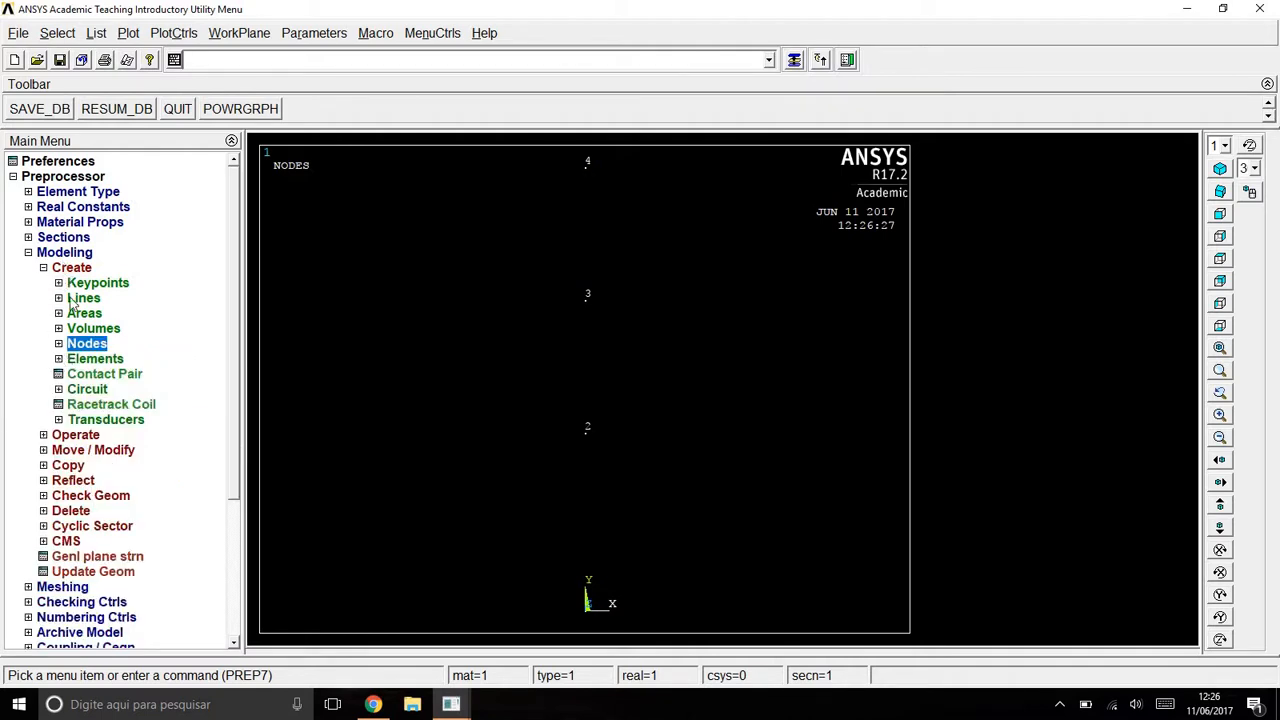
{"action": "left_click", "coordinate": [70, 359]}
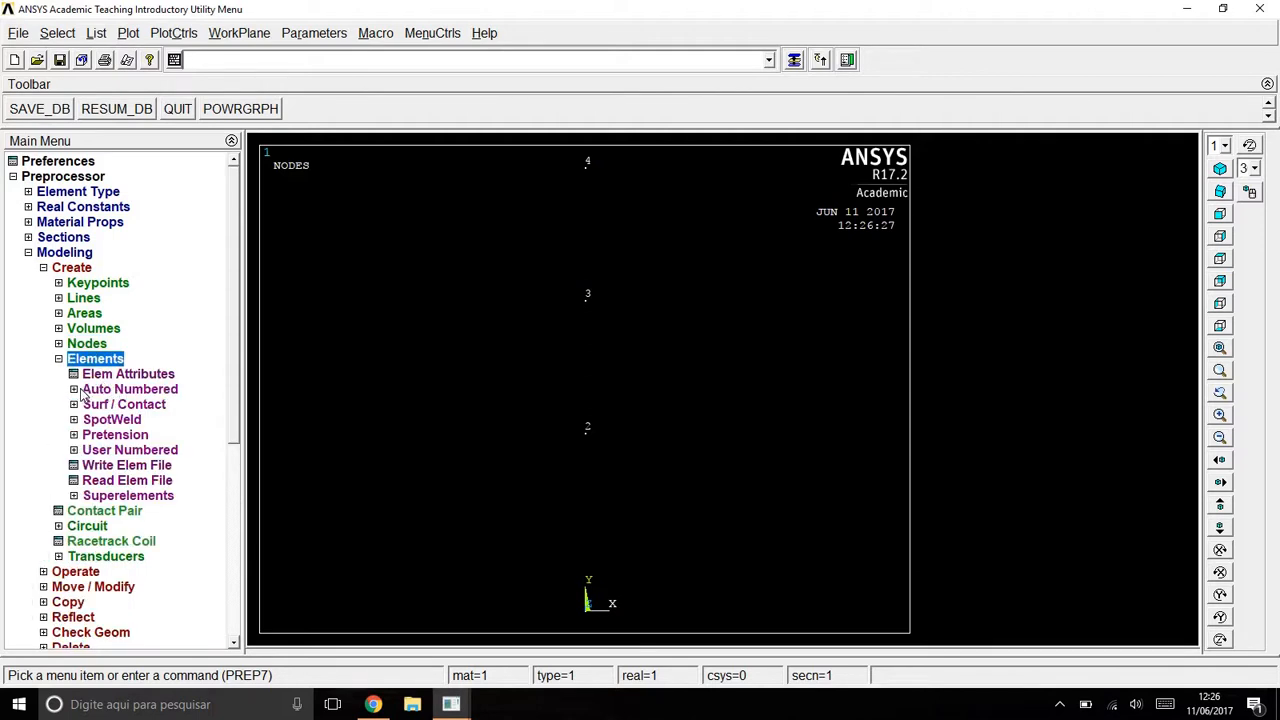
{"action": "left_click", "coordinate": [133, 392]}
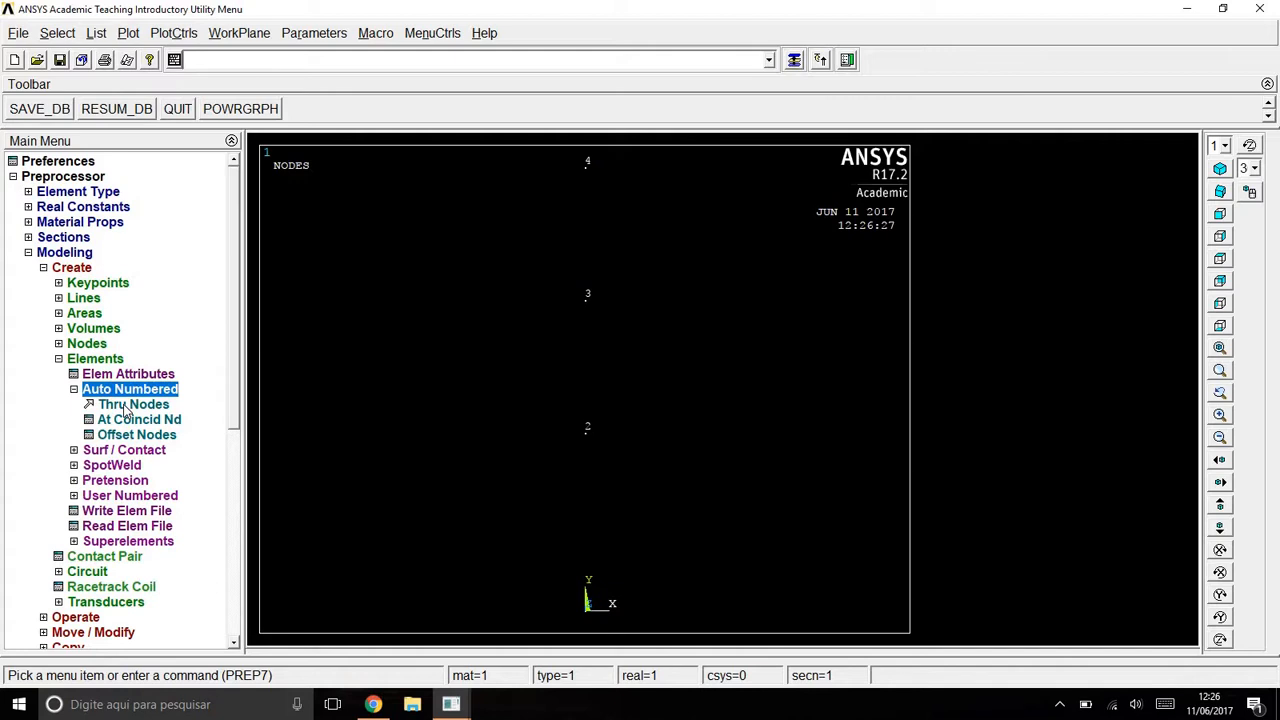
{"action": "left_click", "coordinate": [128, 407]}
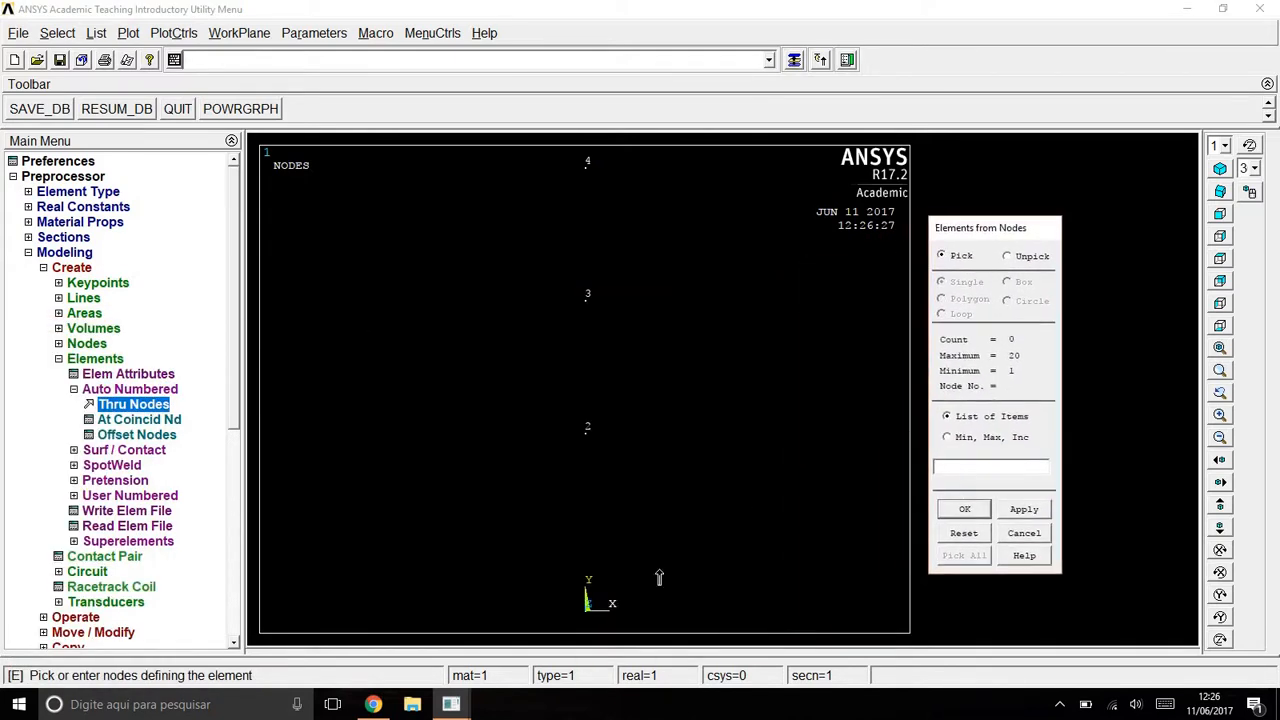
{"action": "left_click", "coordinate": [586, 608]}
{"action": "left_click", "coordinate": [586, 436]}
{"action": "left_click", "coordinate": [1020, 510]}
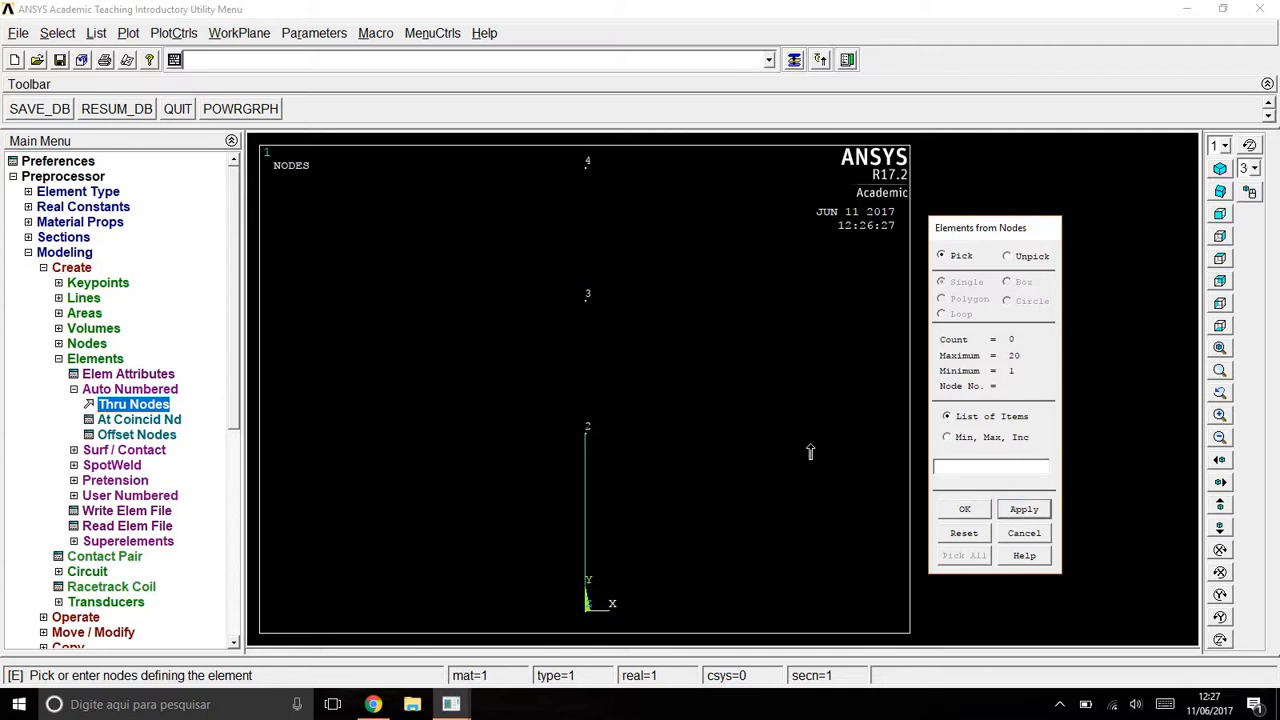
Step: Create the two remaining bar elements, one between nodes 2 and 3 and one between nodes 3 and 4
{"action": "left_click", "coordinate": [608, 315]}
{"action": "left_click", "coordinate": [1024, 509]}
{"action": "left_click", "coordinate": [576, 302]}
{"action": "left_click", "coordinate": [587, 172]}
{"action": "left_click", "coordinate": [966, 510]}
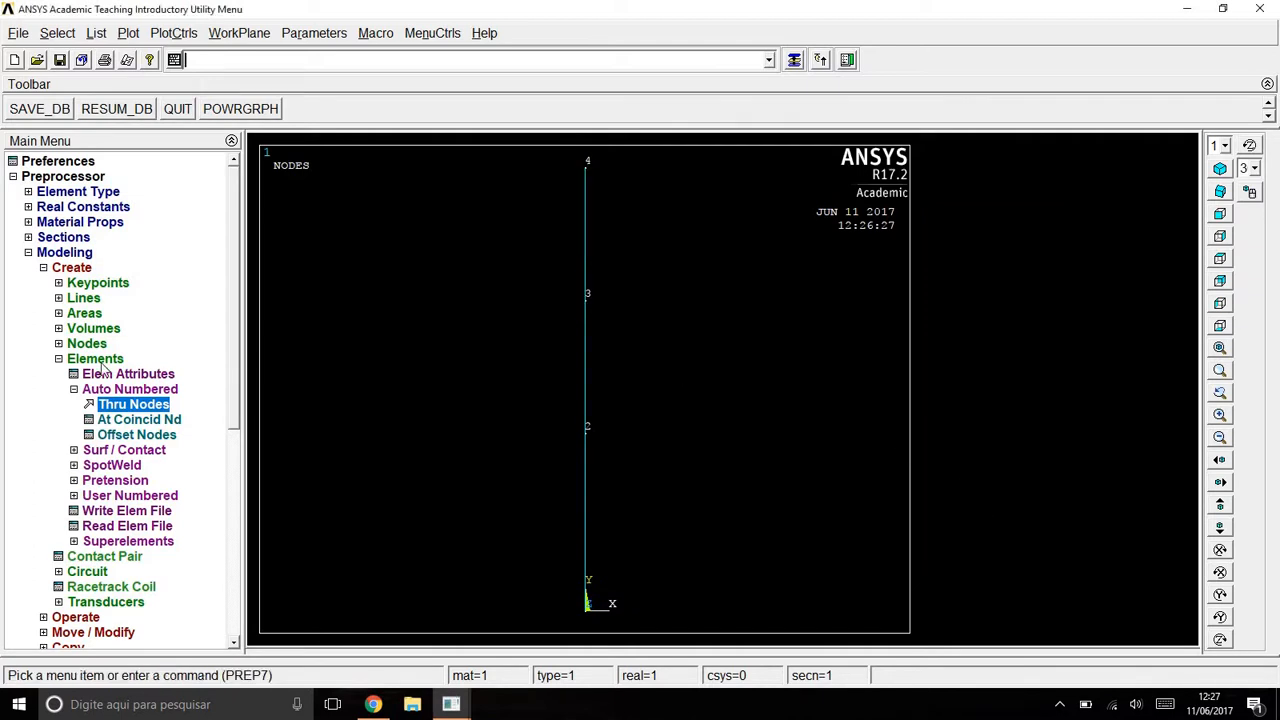
{"action": "left_click", "coordinate": [62, 359]}
{"action": "left_click", "coordinate": [55, 268]}
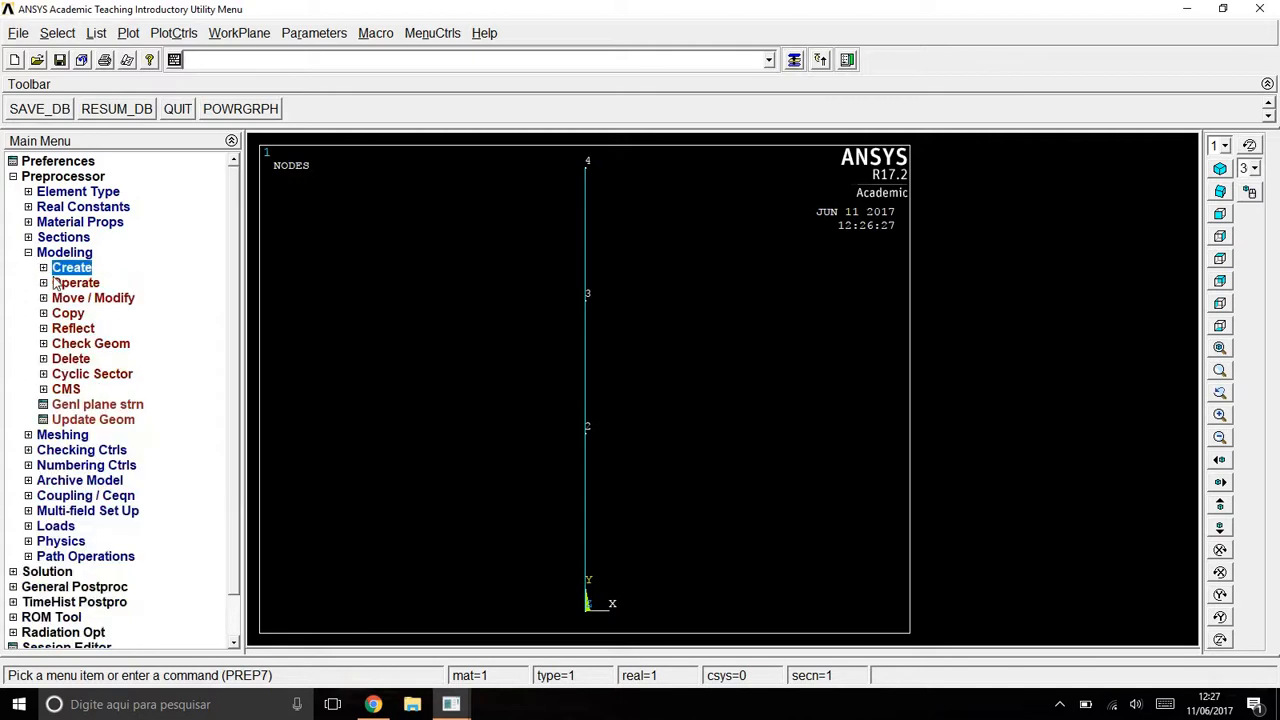
{"action": "left_click", "coordinate": [64, 252]}
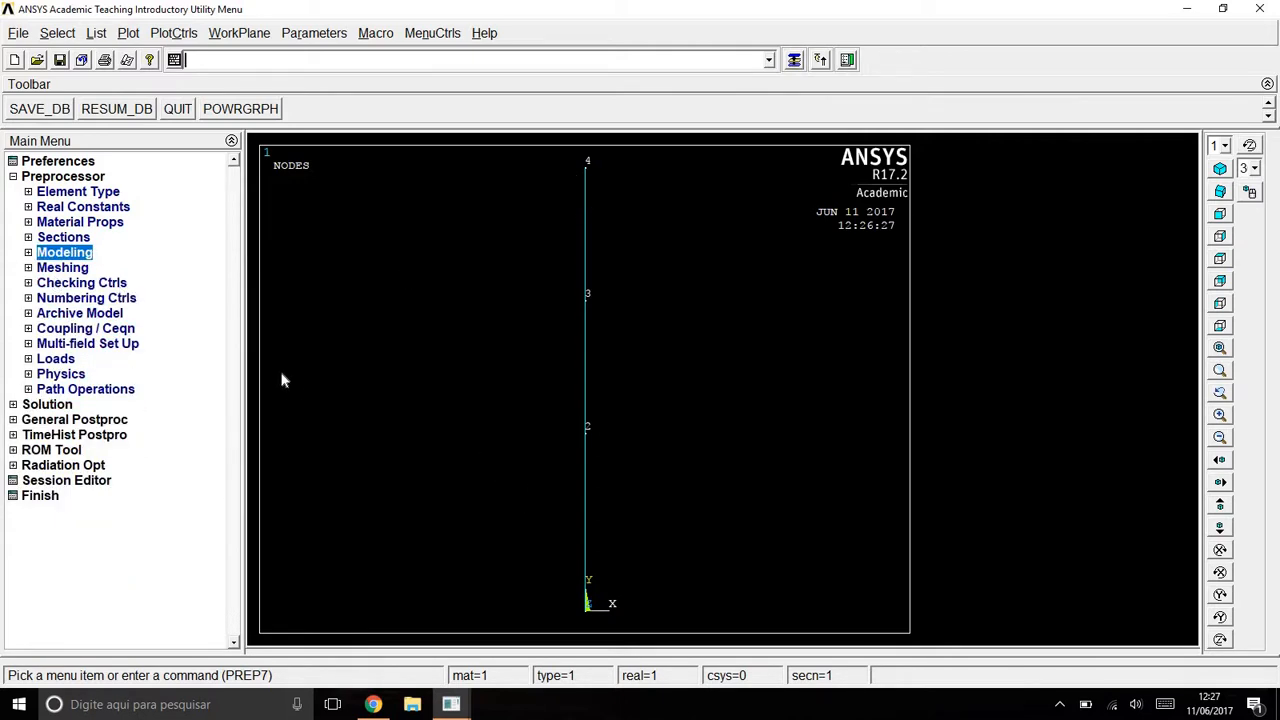
{"action": "left_click", "coordinate": [40, 359]}
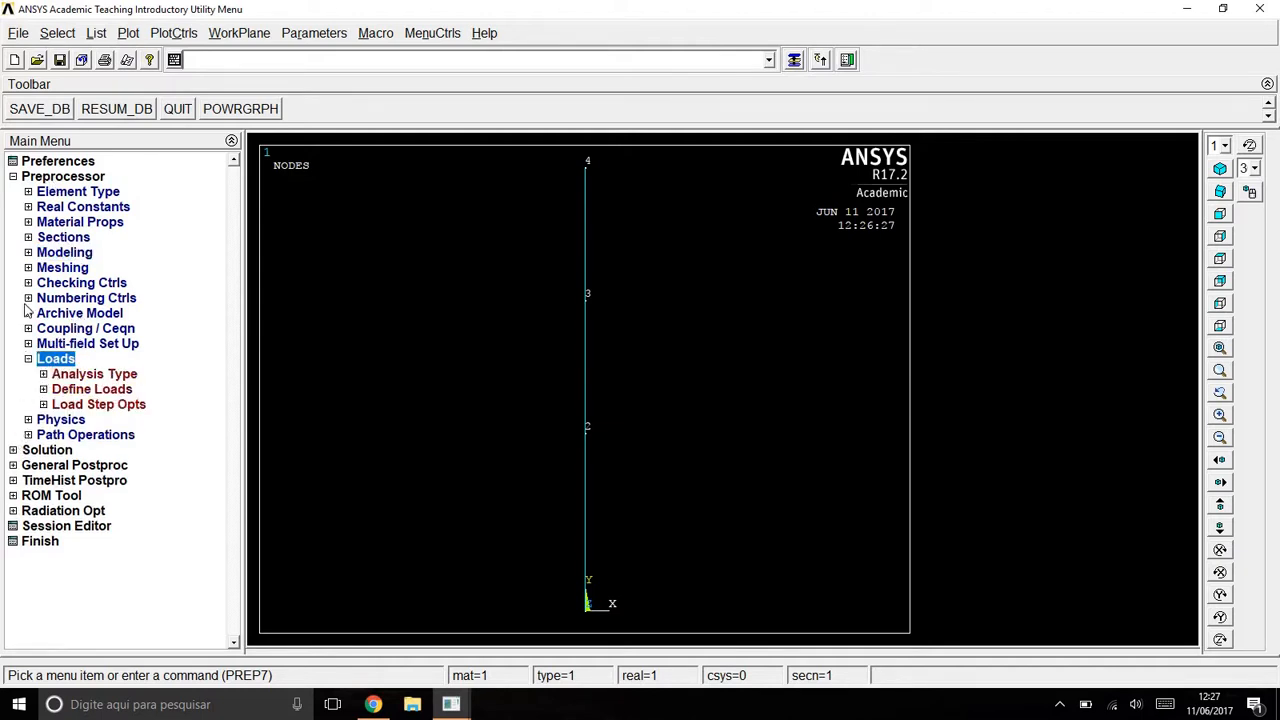
{"action": "left_click", "coordinate": [24, 449]}
{"action": "left_click", "coordinate": [33, 242]}
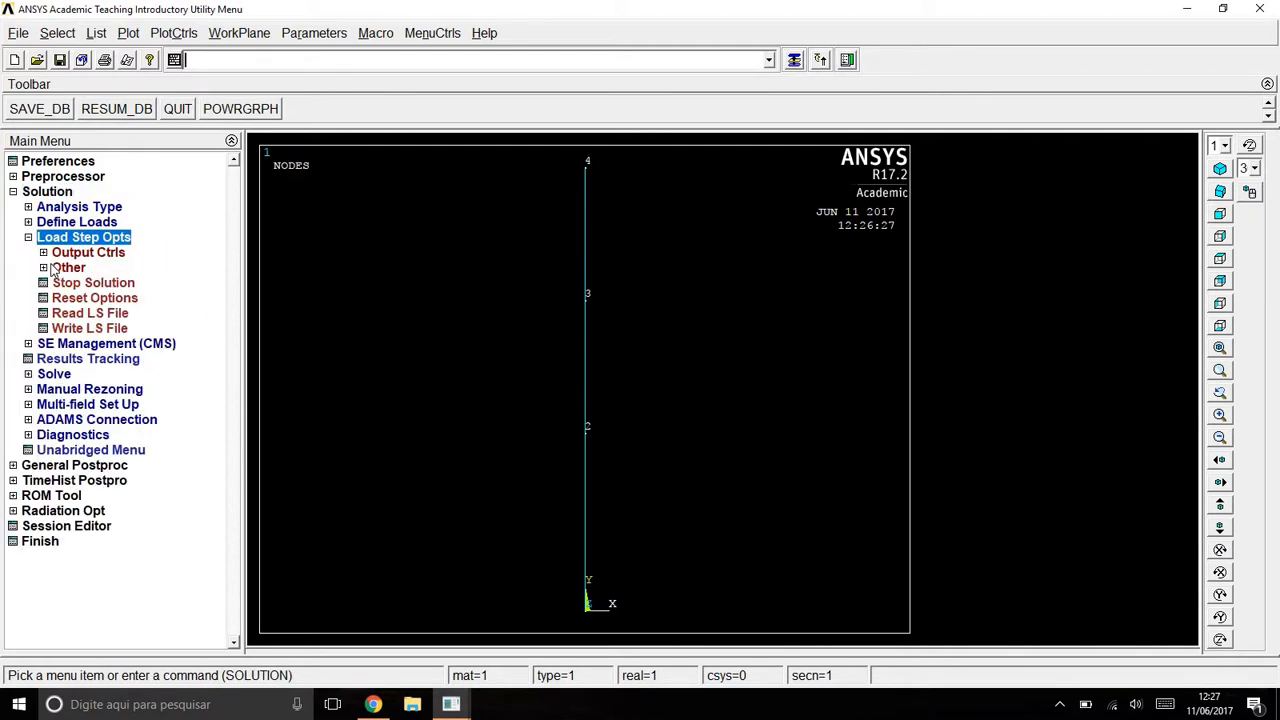
{"action": "left_click", "coordinate": [44, 222]}
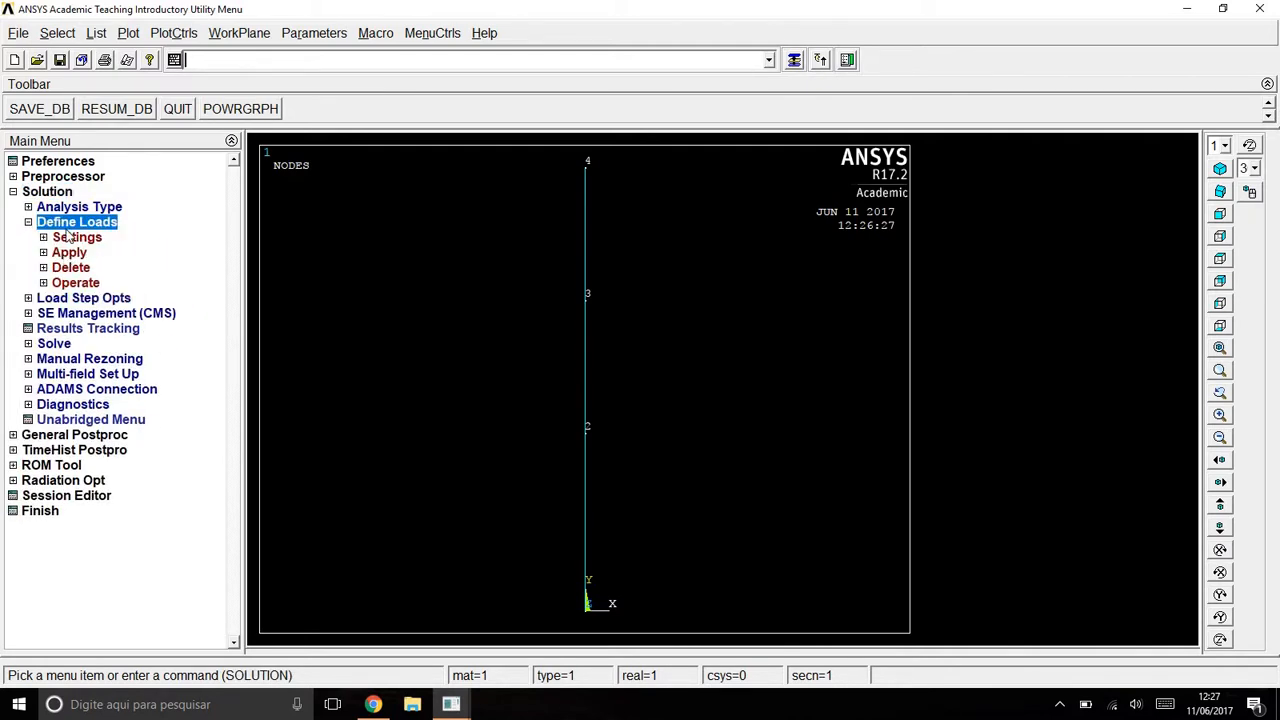
{"action": "left_click", "coordinate": [15, 177]}
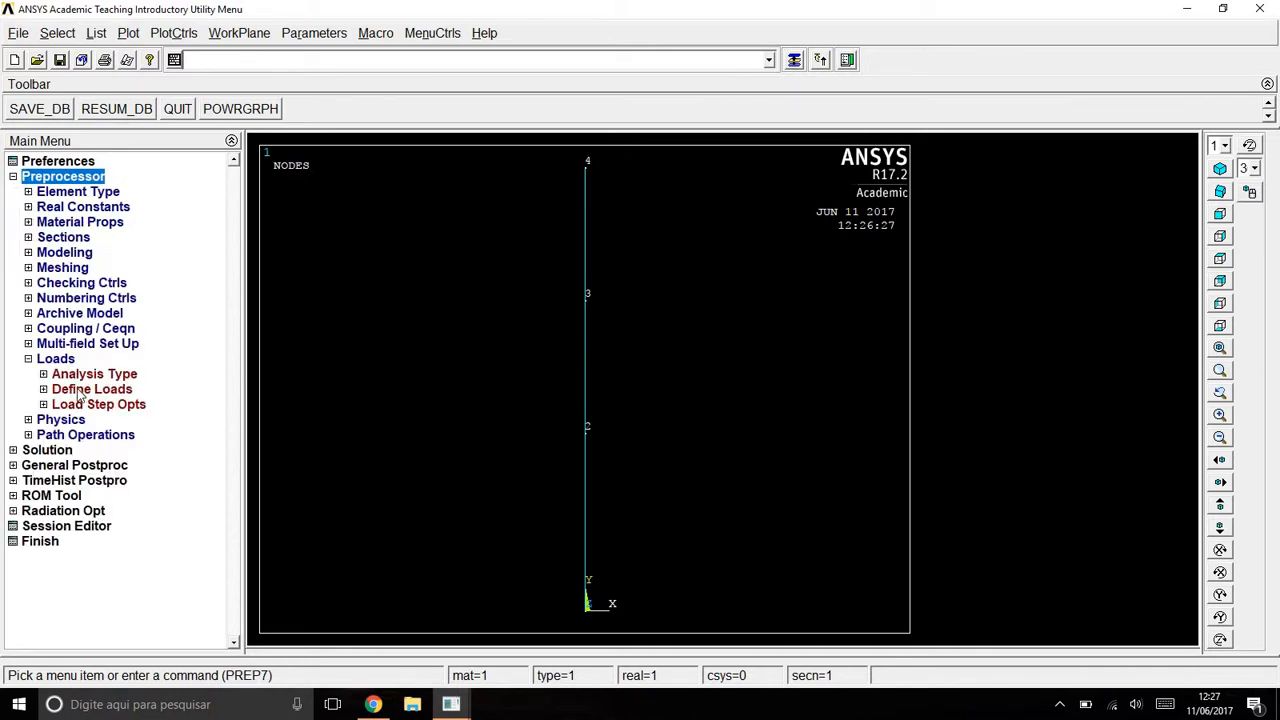
Step: Apply a structural displacement constraint on All DOF to end nodes 1 and 4, as a constant value with the displacement left blank
{"action": "left_click", "coordinate": [72, 392]}
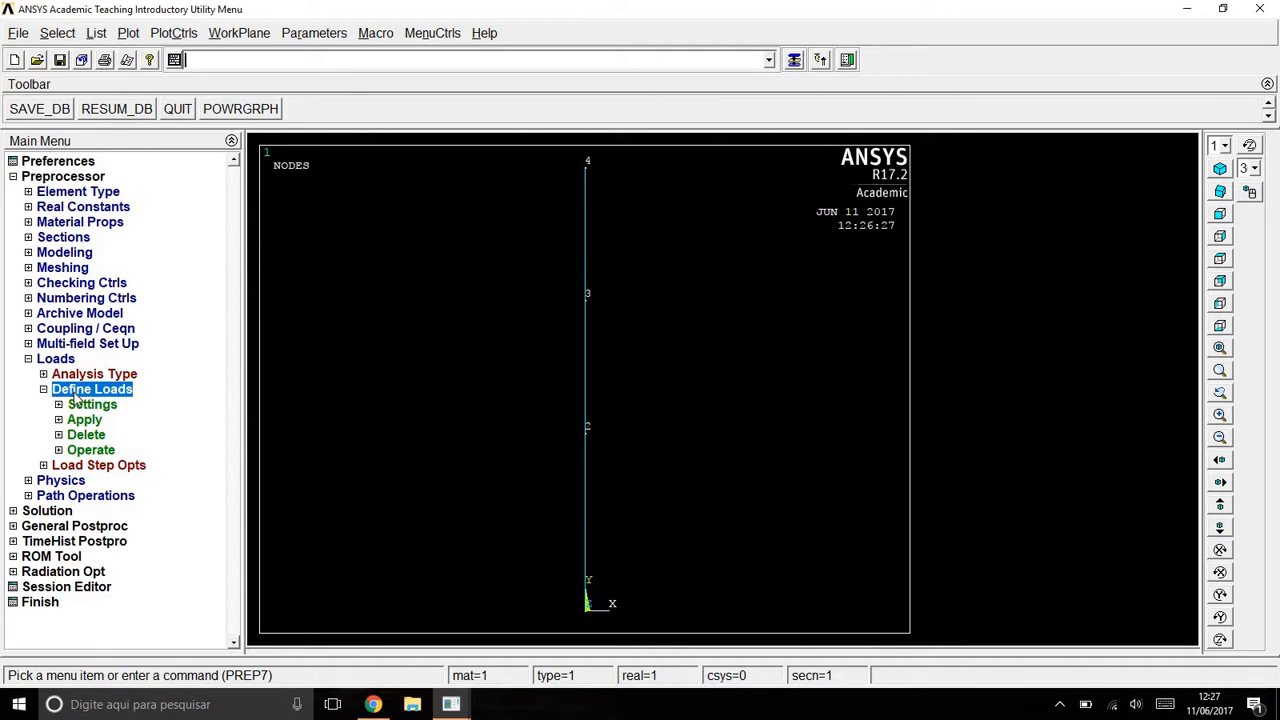
{"action": "left_click", "coordinate": [88, 422]}
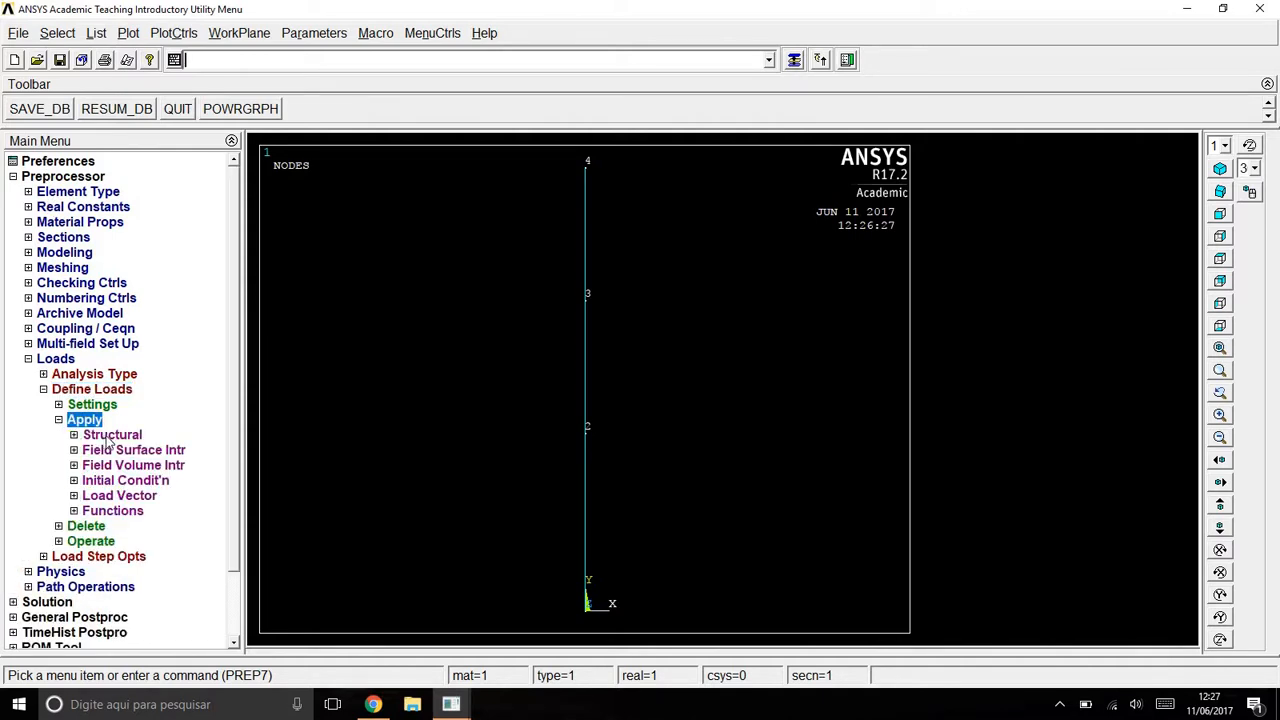
{"action": "left_click", "coordinate": [112, 435]}
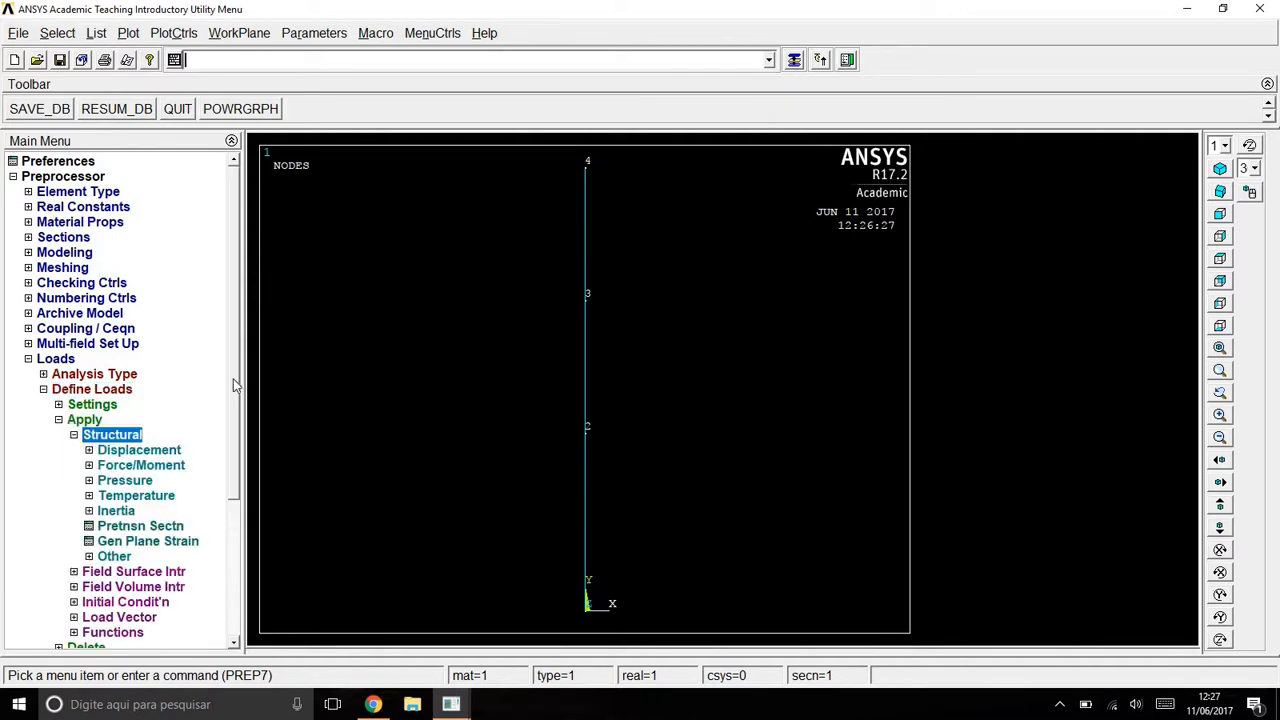
{"action": "left_click_drag", "start_coordinate": [234, 408], "coordinate": [232, 445]}
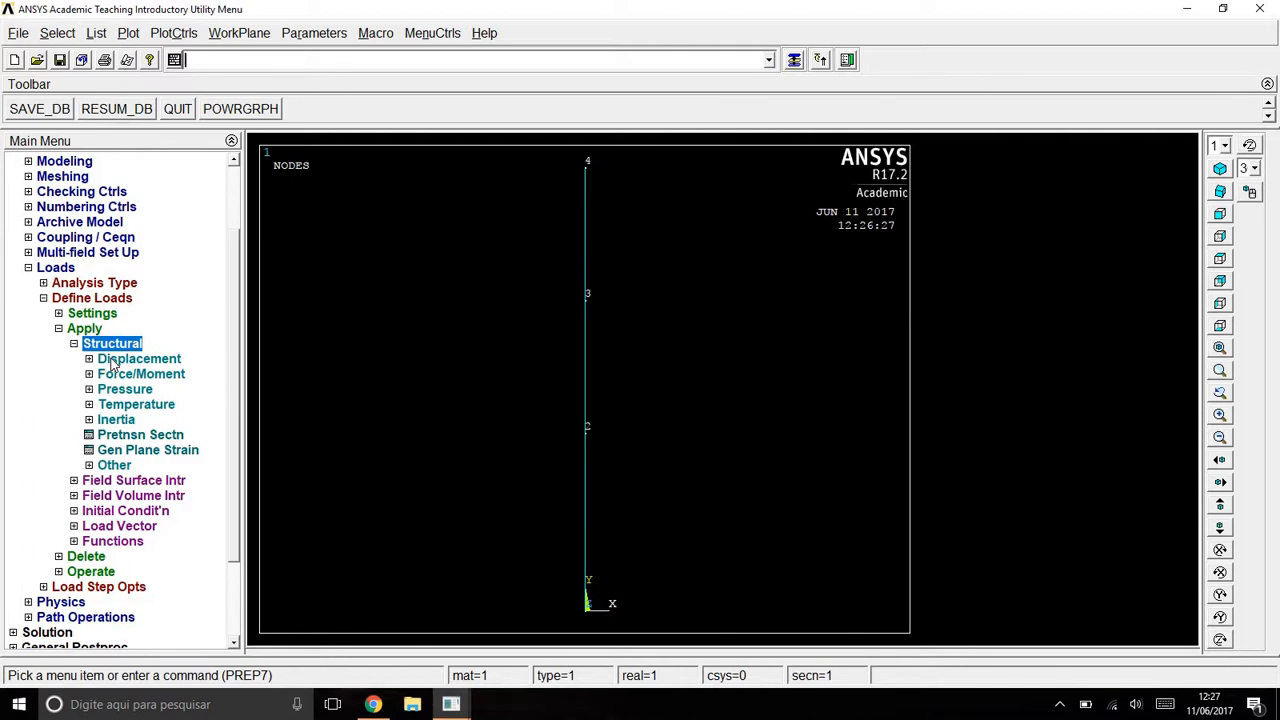
{"action": "left_click", "coordinate": [112, 359]}
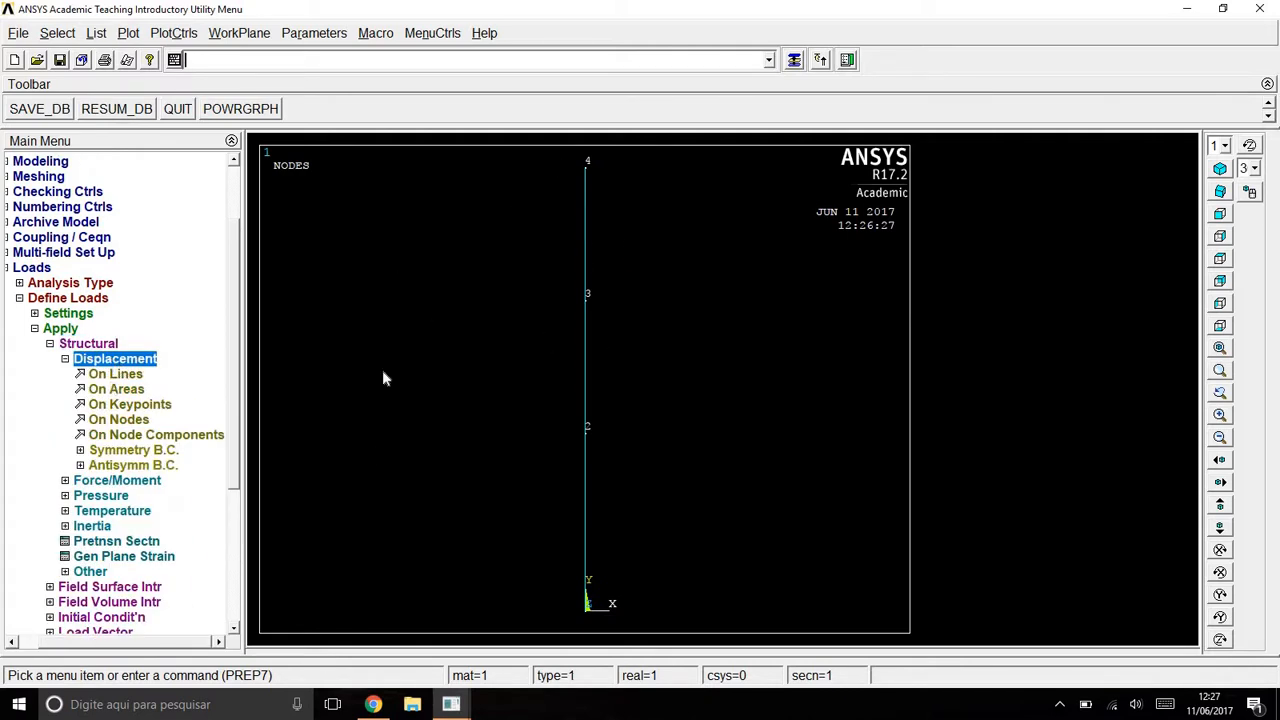
{"action": "left_click", "coordinate": [122, 421]}
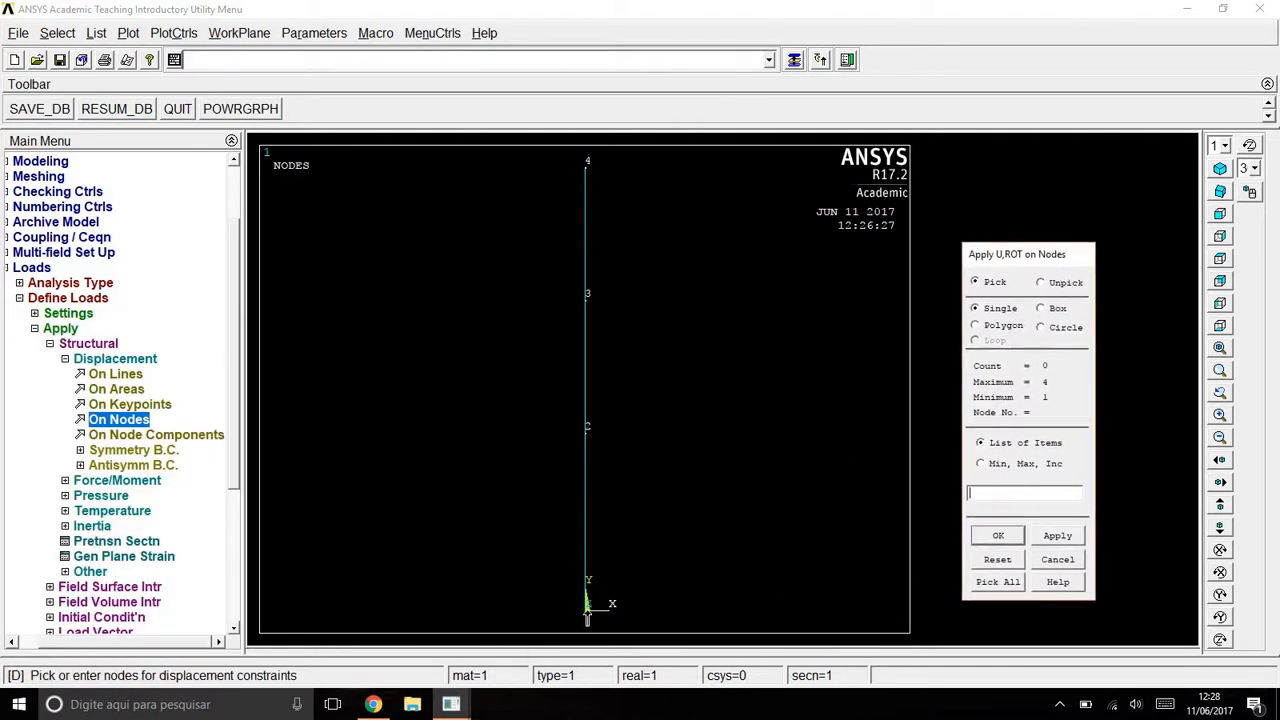
{"action": "left_click", "coordinate": [587, 611]}
{"action": "left_click", "coordinate": [587, 168]}
{"action": "left_click", "coordinate": [1001, 536]}
{"action": "left_click_drag", "start_coordinate": [672, 250], "coordinate": [917, 246]}
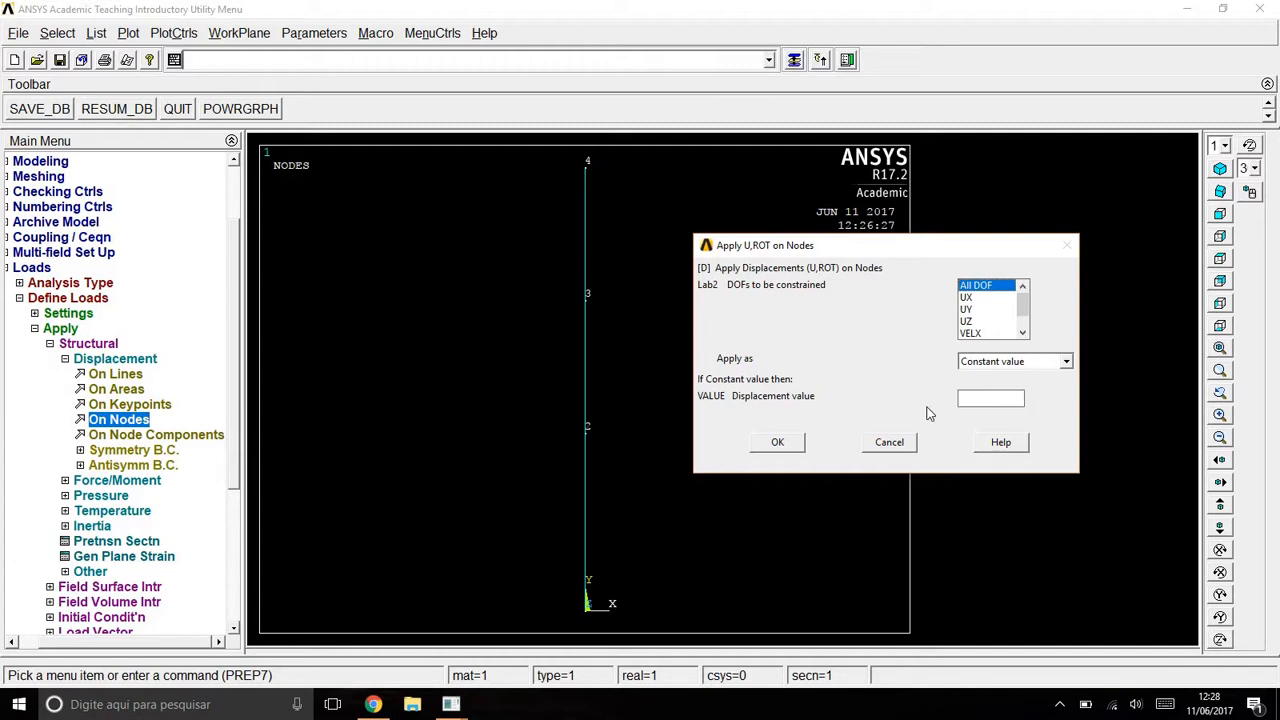
{"action": "left_click", "coordinate": [779, 443]}
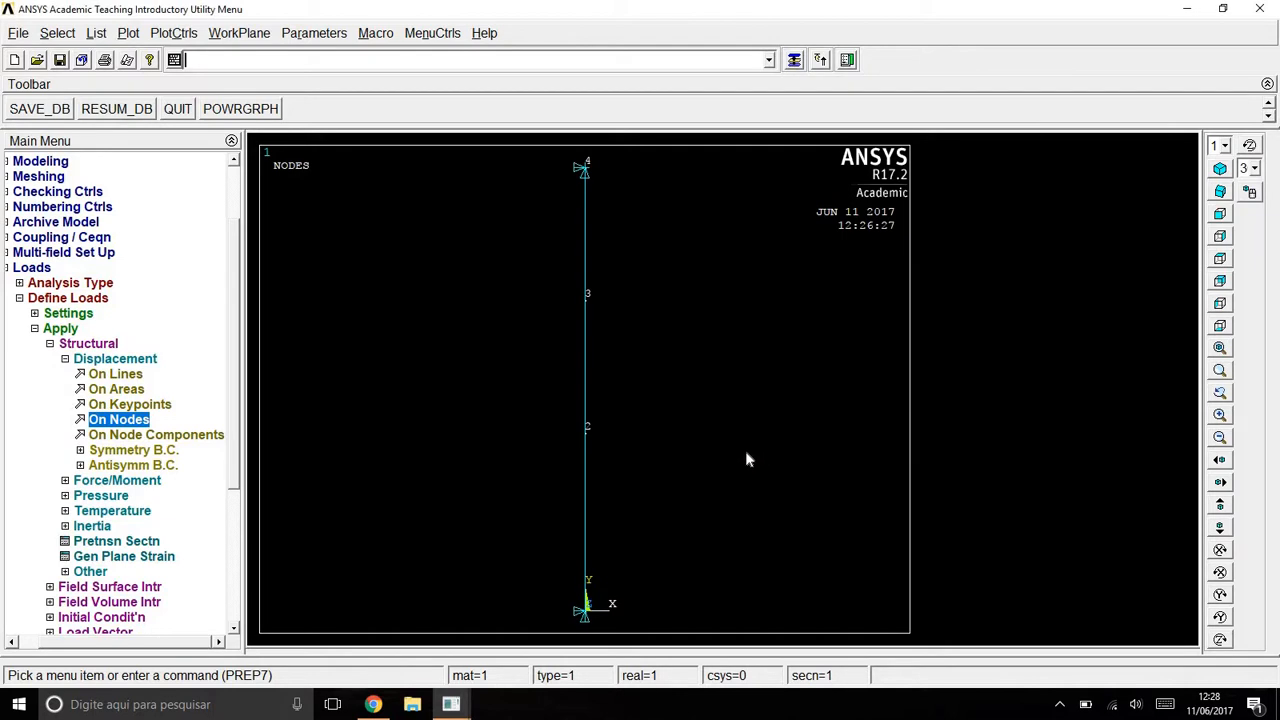
{"action": "left_click", "coordinate": [65, 360]}
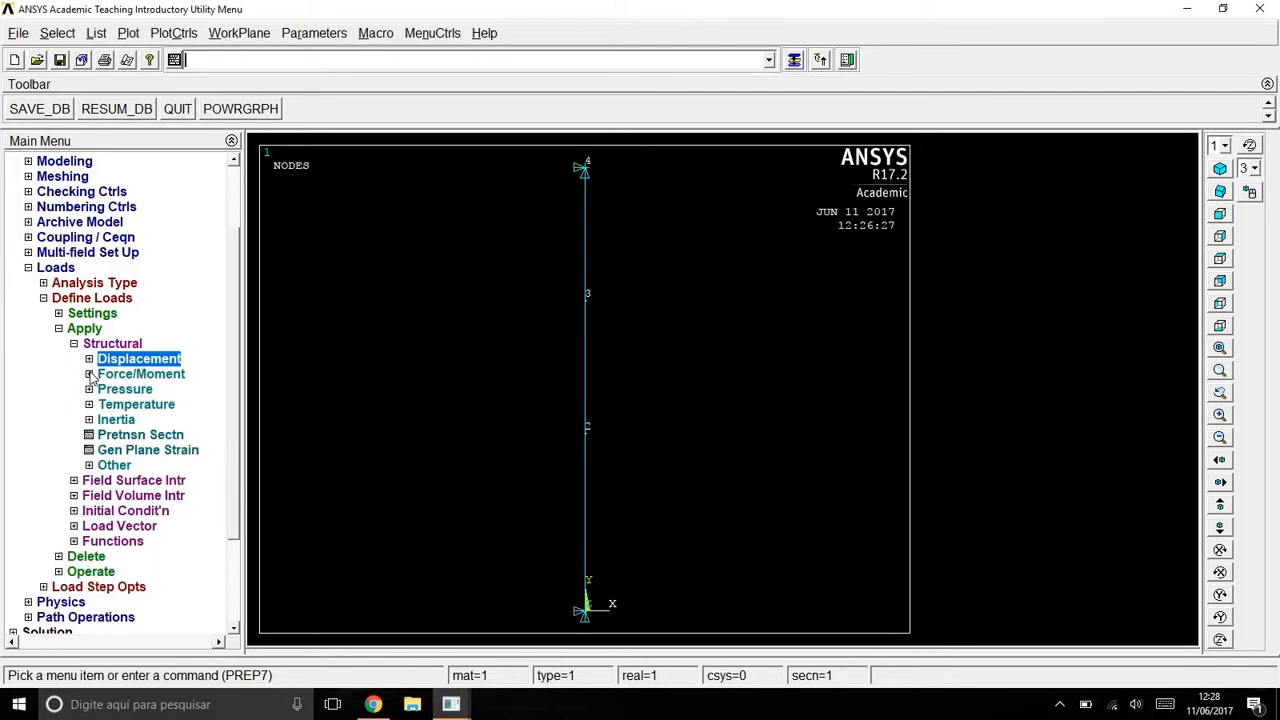
Step: Apply a constant force of -500 in the FY direction to node 2
{"action": "left_click", "coordinate": [91, 374]}
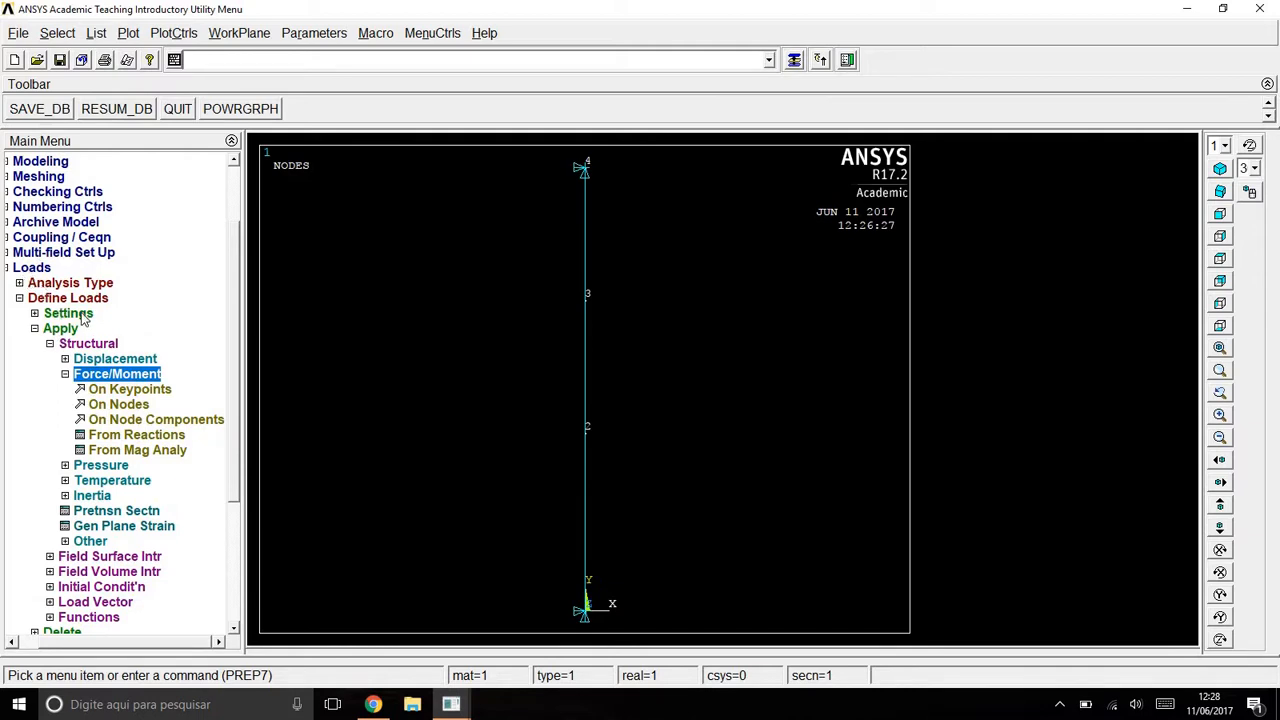
{"action": "left_click", "coordinate": [120, 408]}
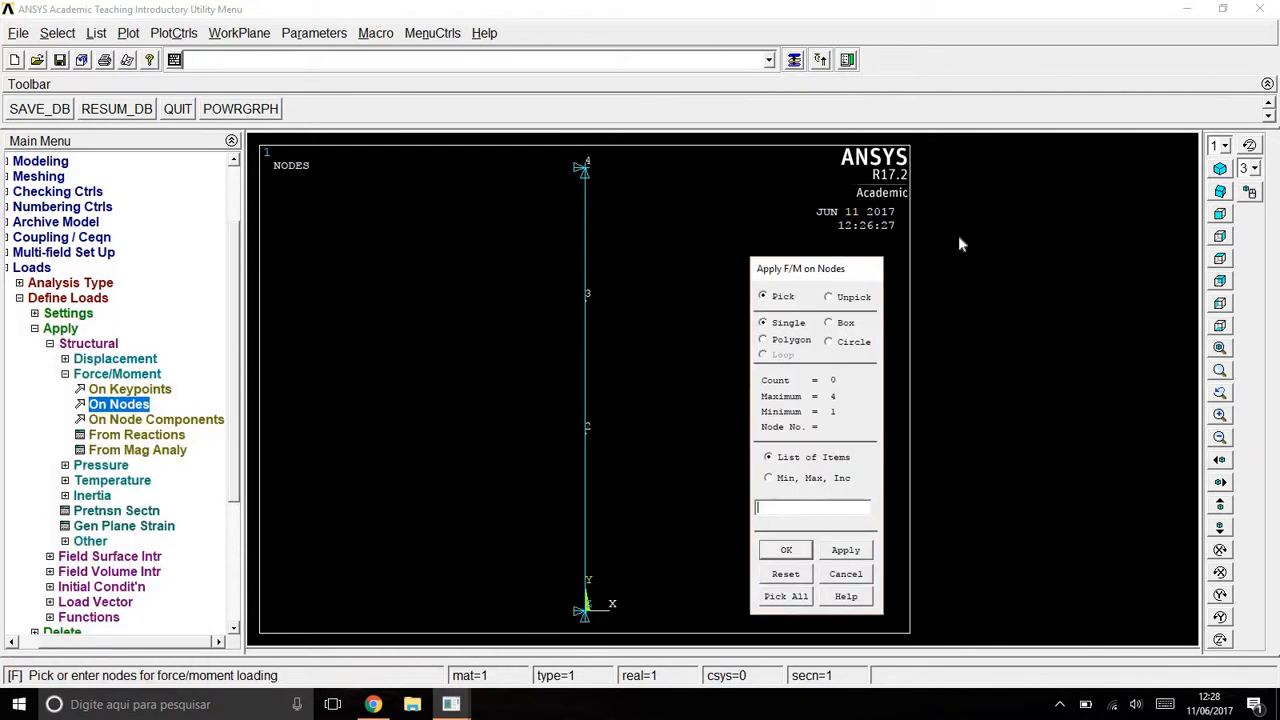
{"action": "left_click_drag", "start_coordinate": [868, 268], "coordinate": [1045, 232]}
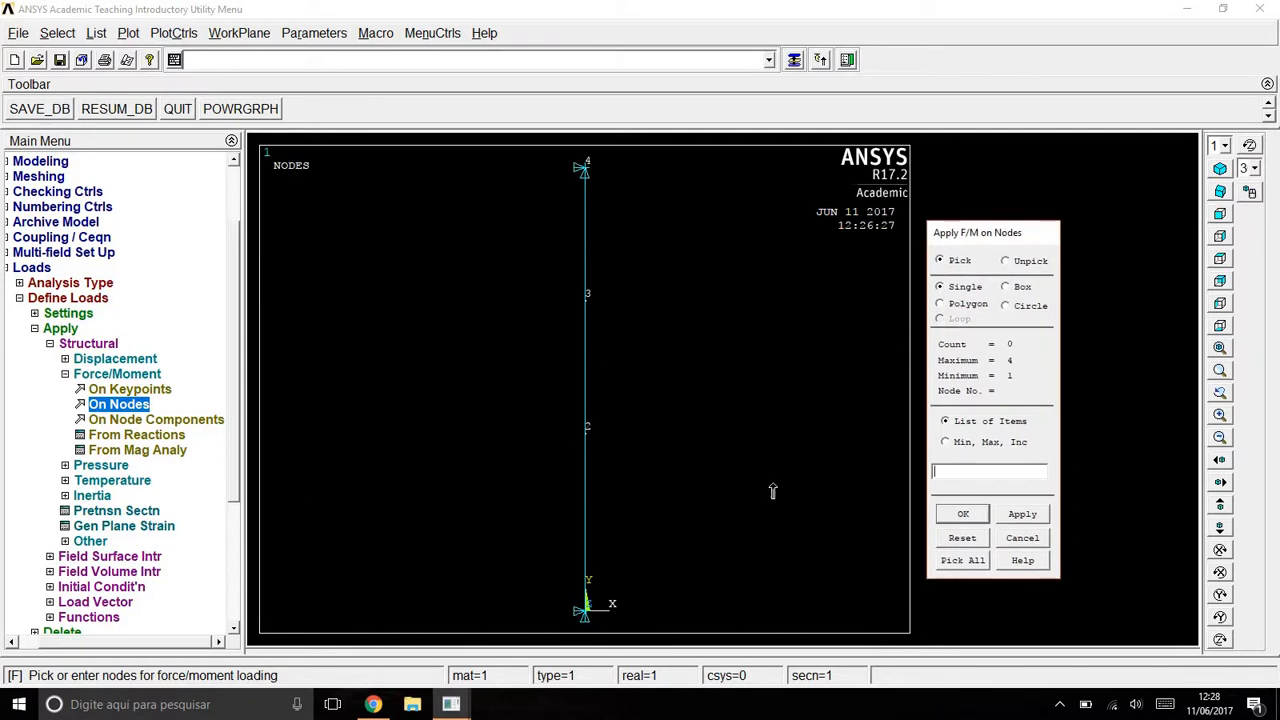
{"action": "left_click", "coordinate": [772, 491]}
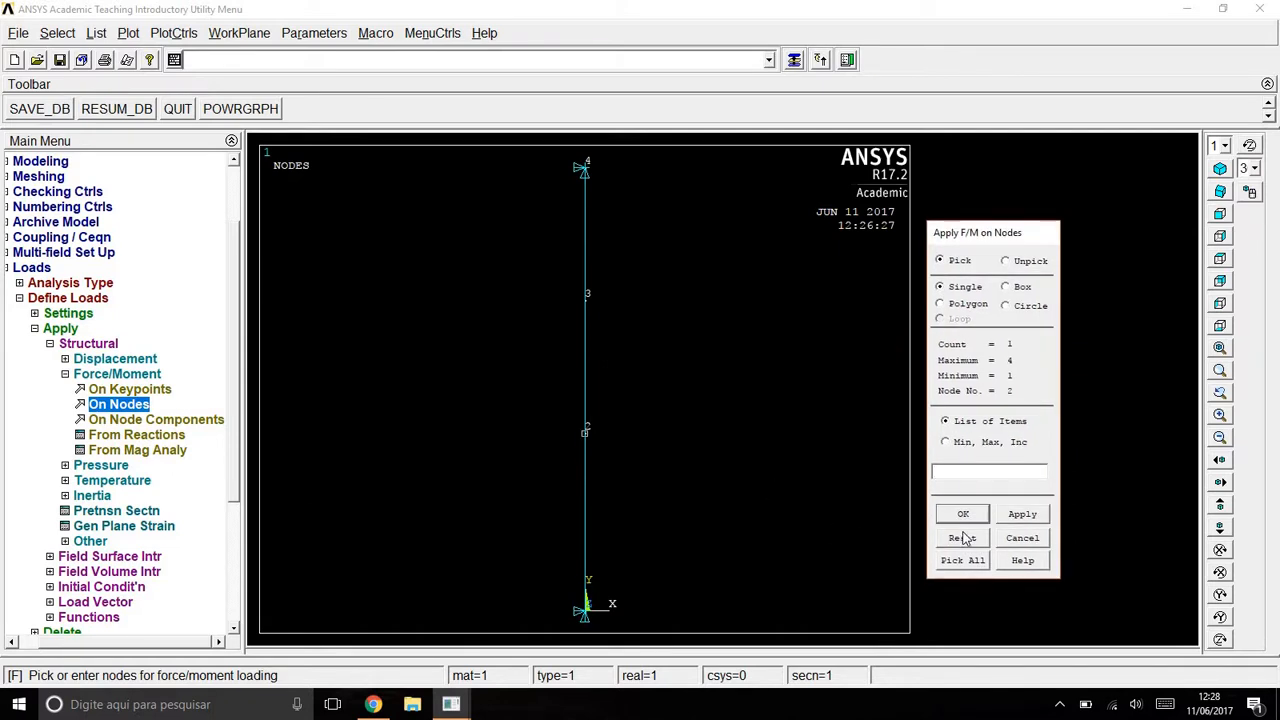
{"action": "left_click", "coordinate": [1021, 516]}
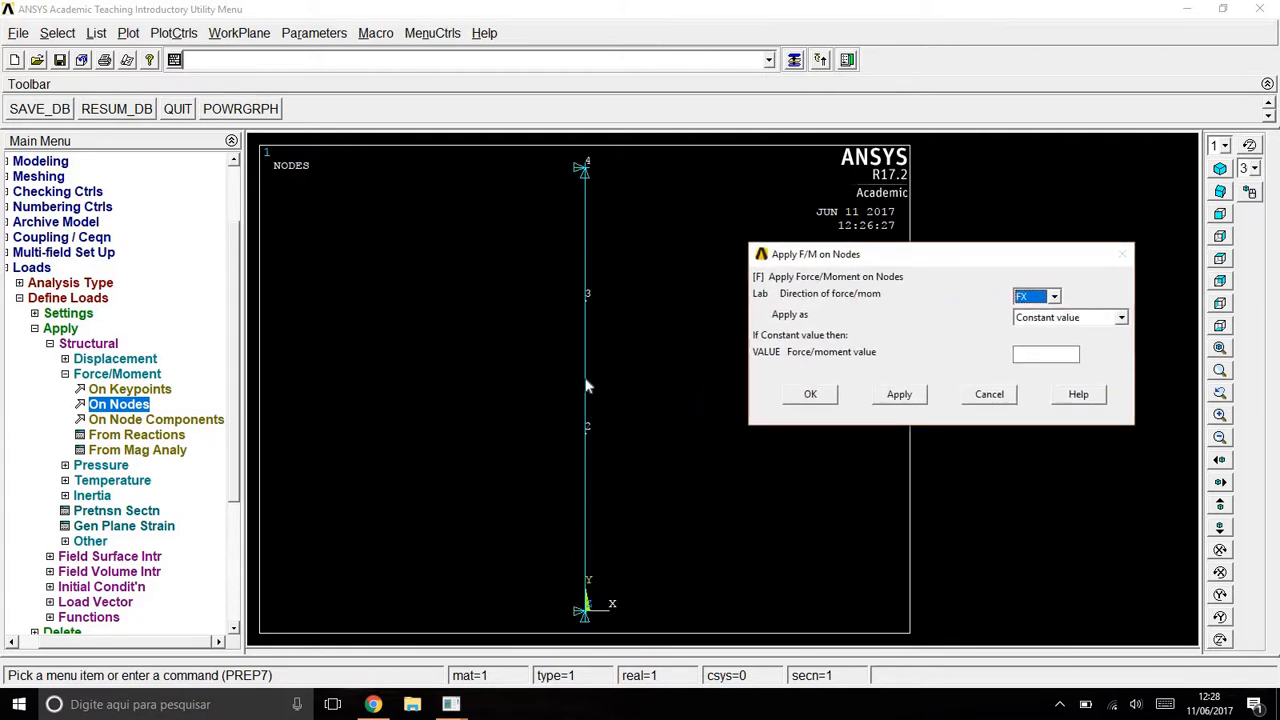
{"action": "left_click", "coordinate": [1040, 298]}
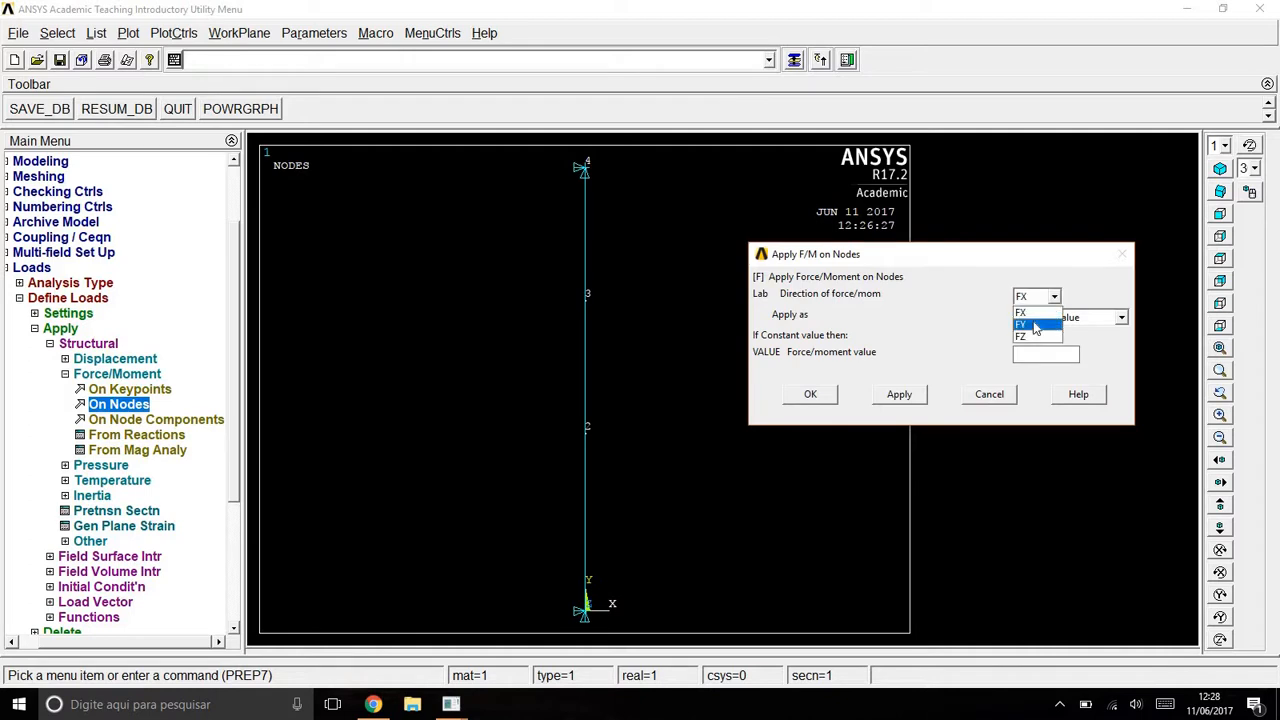
{"action": "left_click", "coordinate": [1045, 352]}
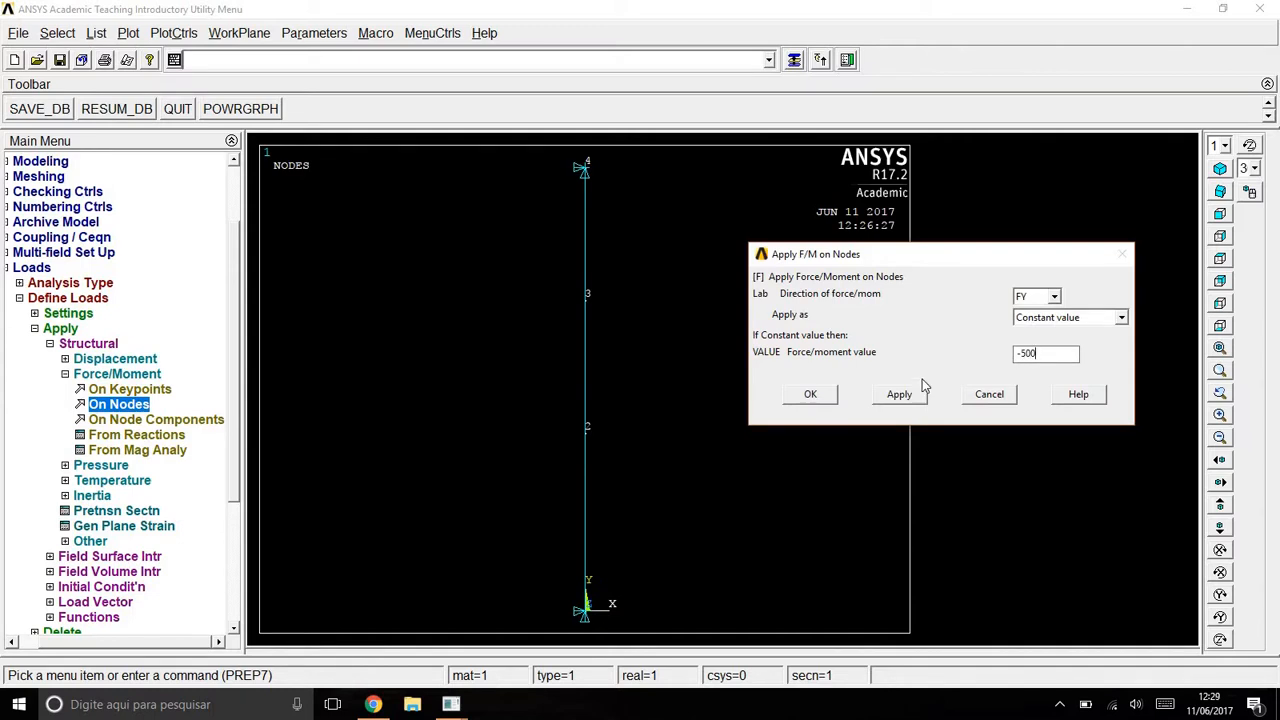
{"action": "left_click", "coordinate": [897, 394]}
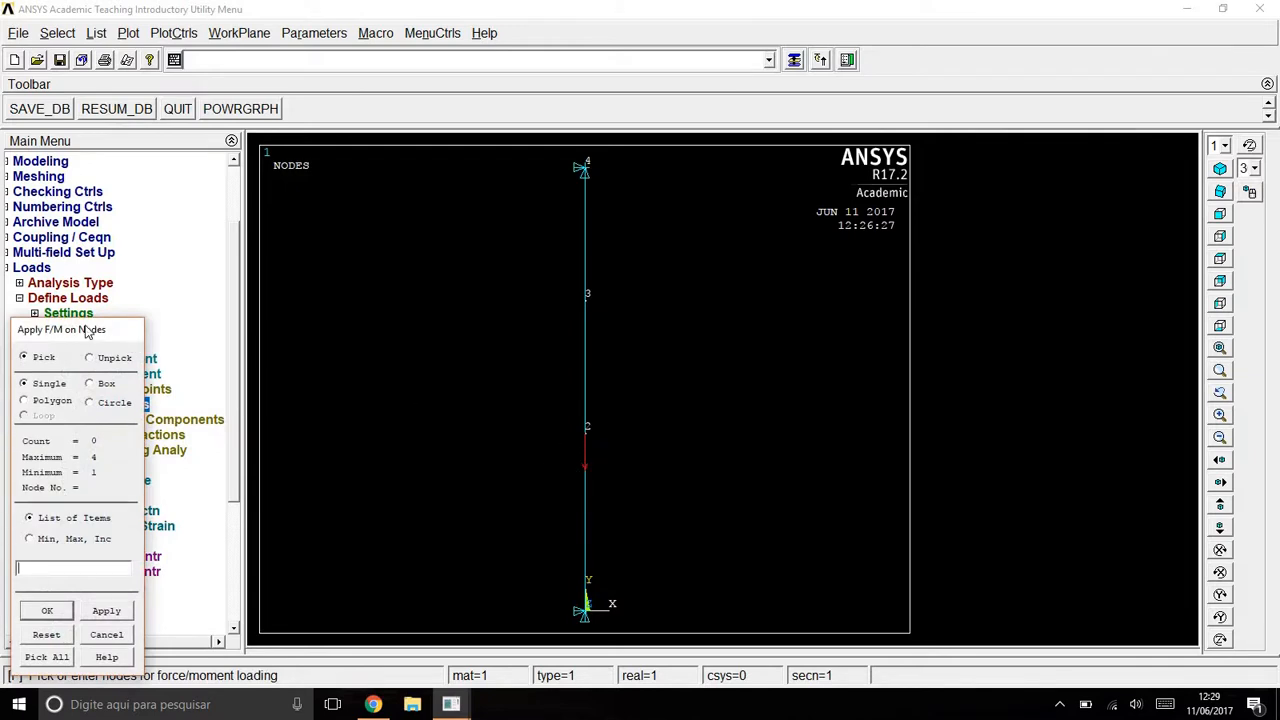
Step: Apply a constant force of -1000 in the FY direction to node 3
{"action": "left_click_drag", "start_coordinate": [88, 332], "coordinate": [1043, 210]}
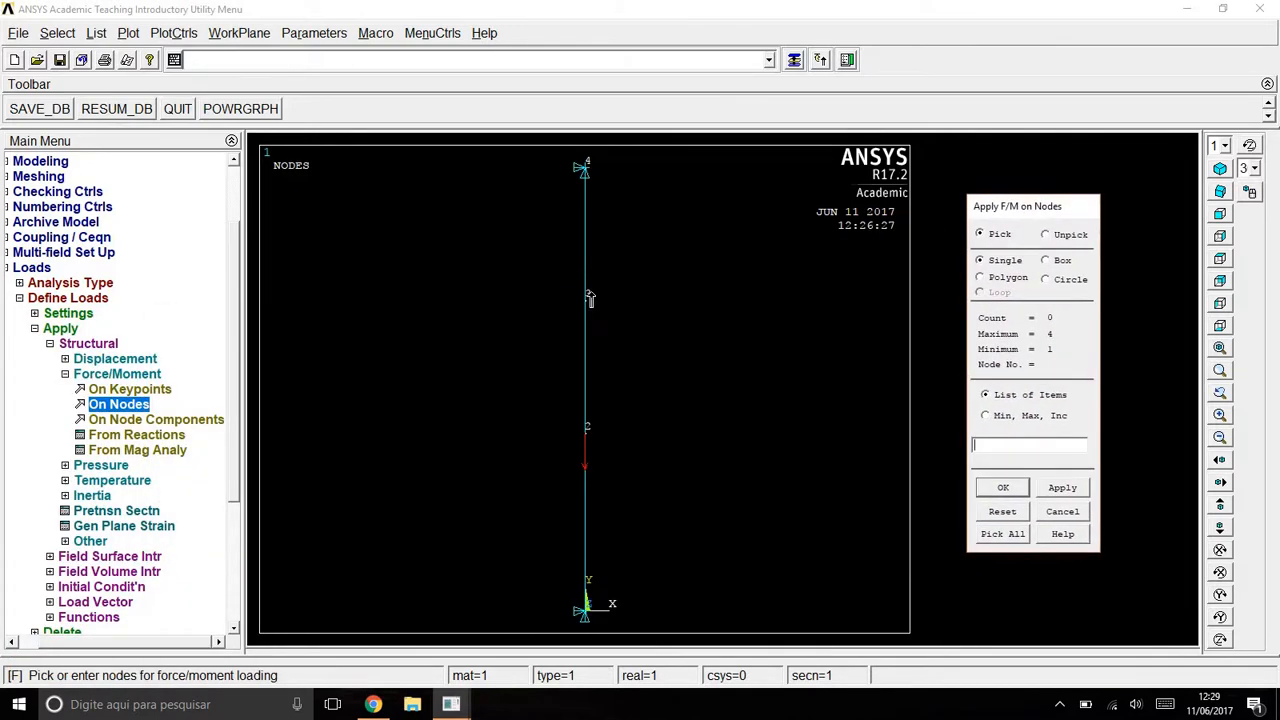
{"action": "left_click", "coordinate": [587, 302]}
{"action": "left_click", "coordinate": [1004, 488]}
{"action": "left_click_drag", "start_coordinate": [778, 268], "coordinate": [1011, 247]}
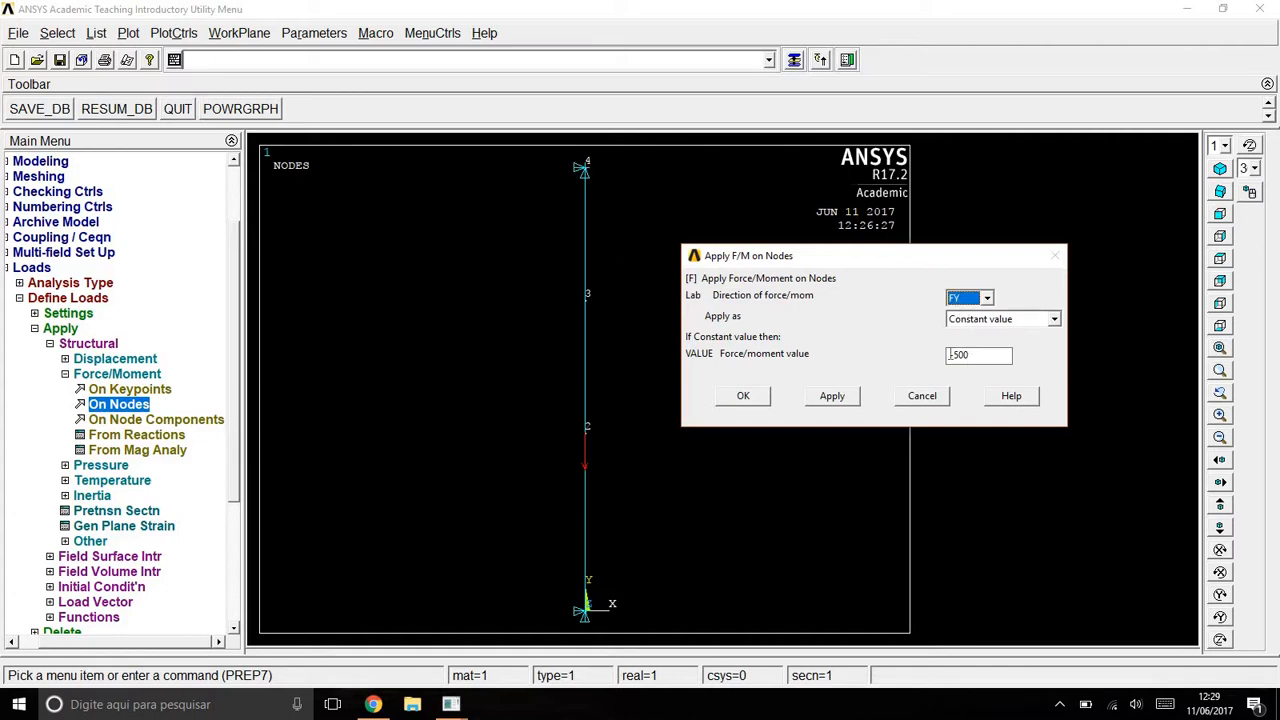
{"action": "key", "text": "Tab"}
{"action": "key", "text": "Tab"}
{"action": "left_click", "coordinate": [743, 396]}
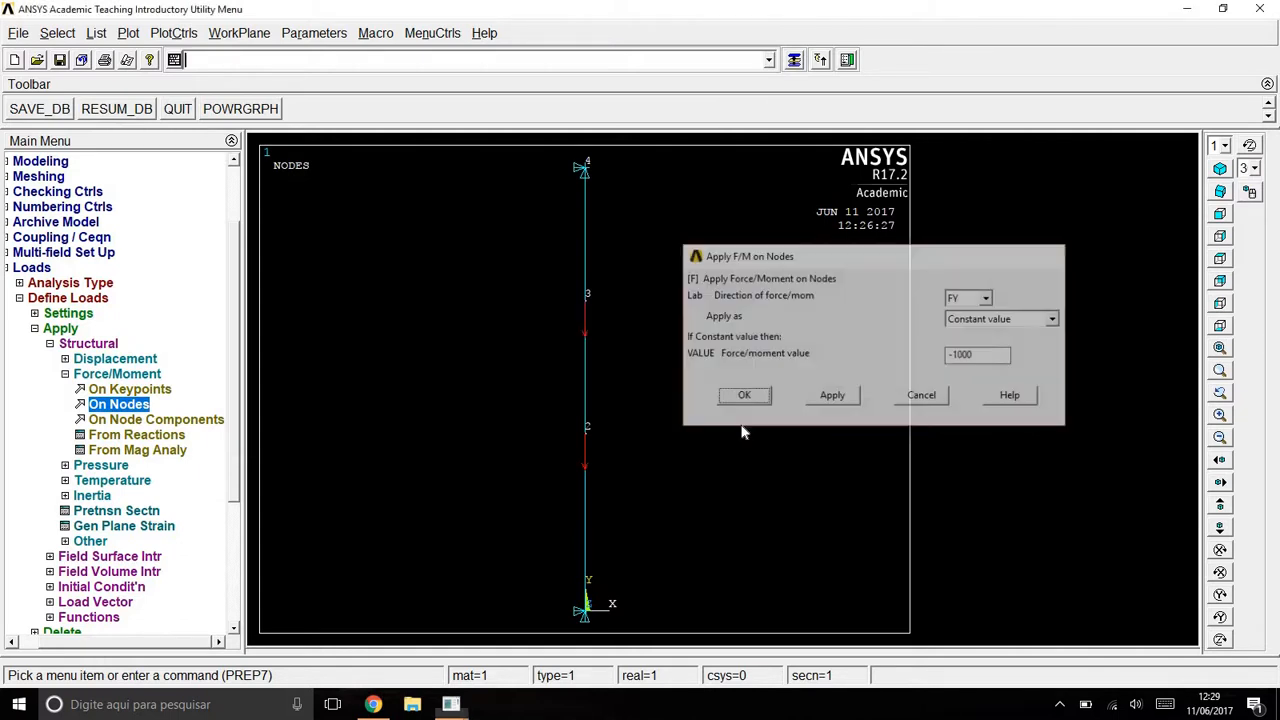
{"action": "left_click", "coordinate": [65, 374]}
{"action": "left_click", "coordinate": [71, 343]}
{"action": "left_click", "coordinate": [58, 328]}
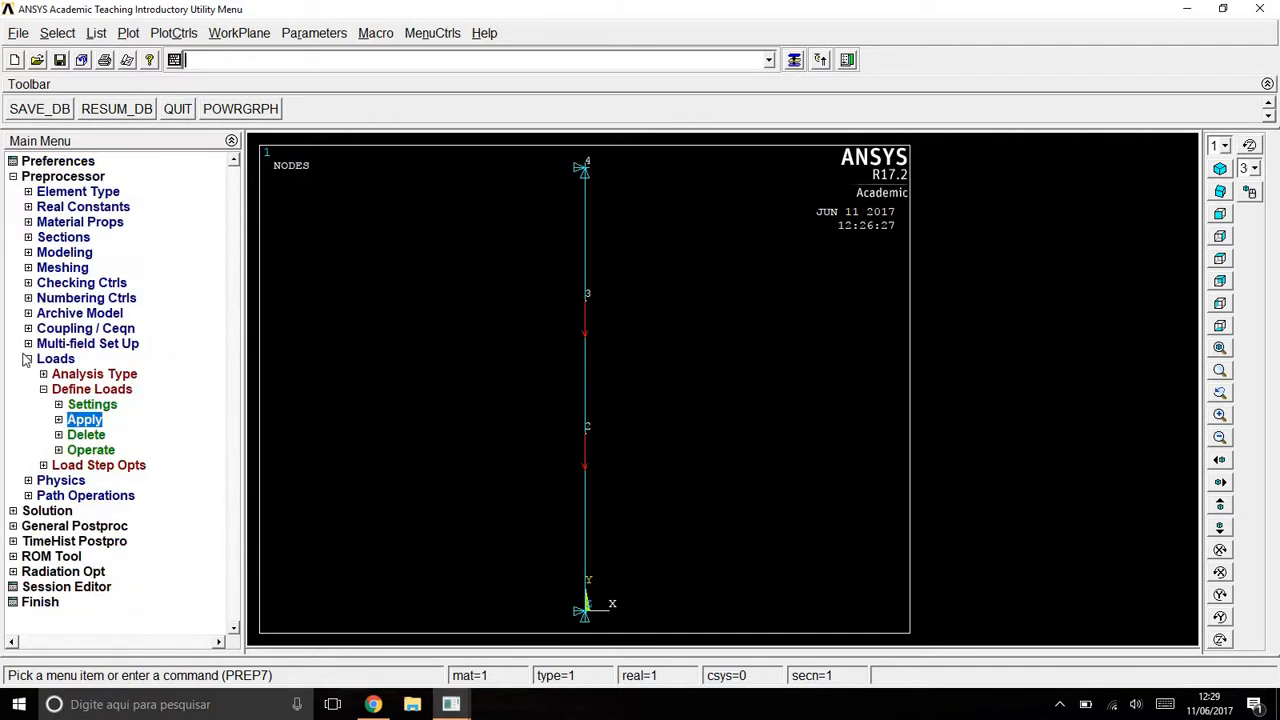
Step: Solve the current load step of the static bar analysis and dismiss the completion note and status listing
{"action": "left_click", "coordinate": [28, 359]}
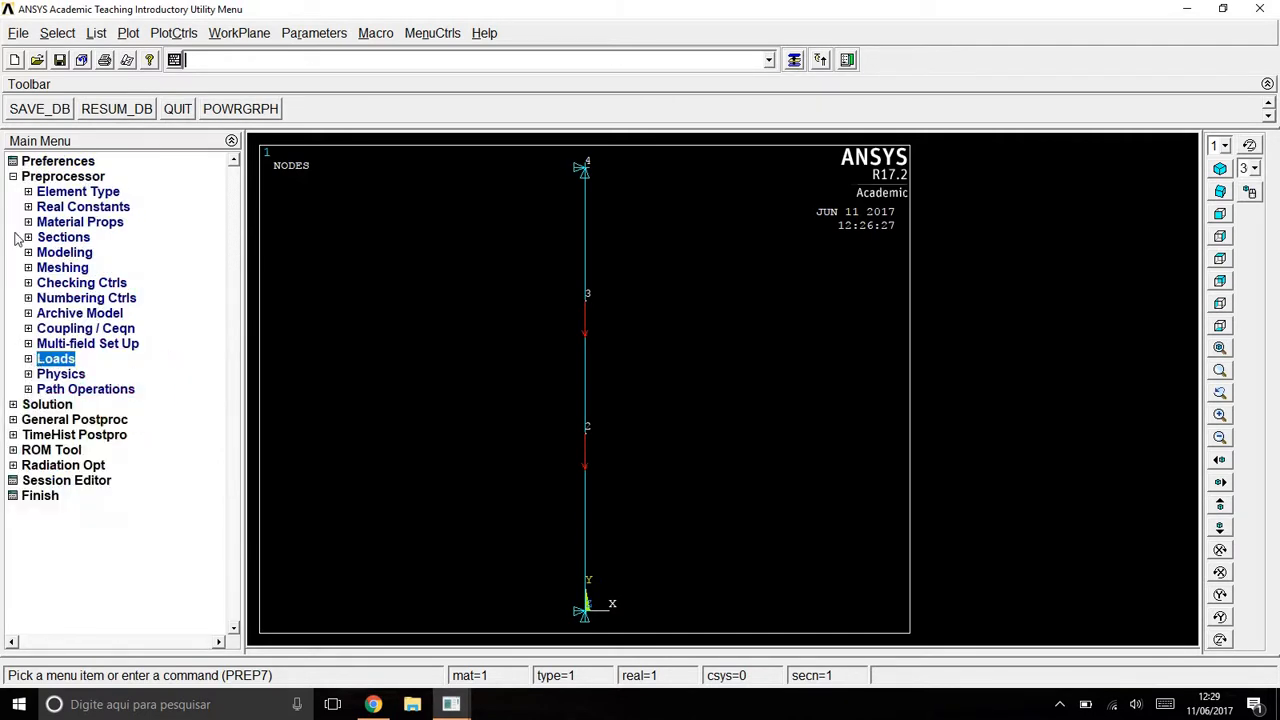
{"action": "left_click", "coordinate": [40, 180]}
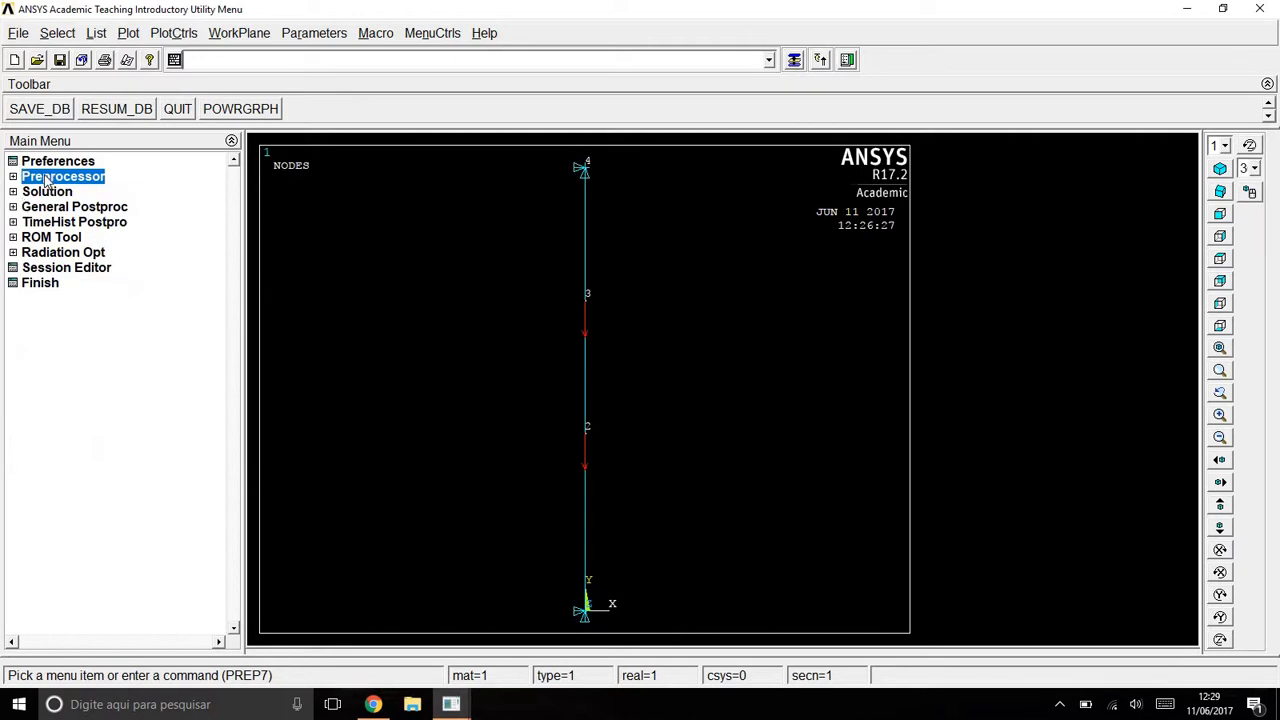
{"action": "left_click", "coordinate": [15, 194]}
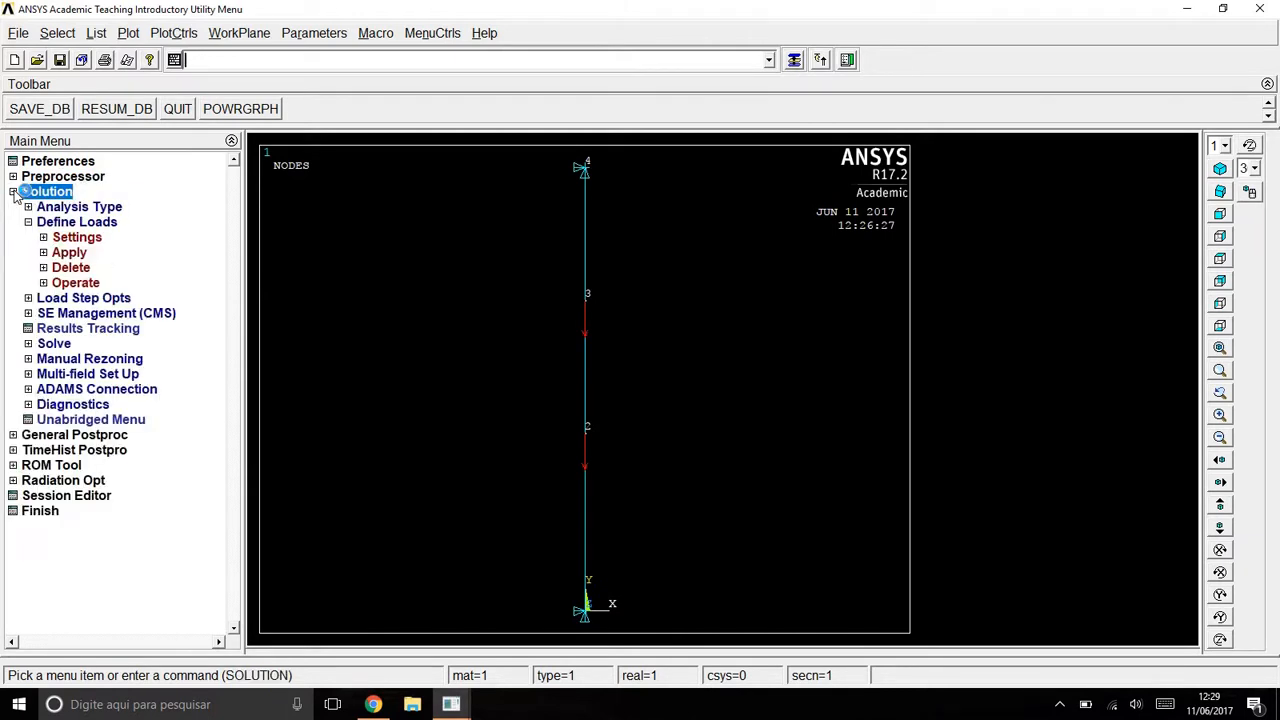
{"action": "left_click", "coordinate": [28, 221]}
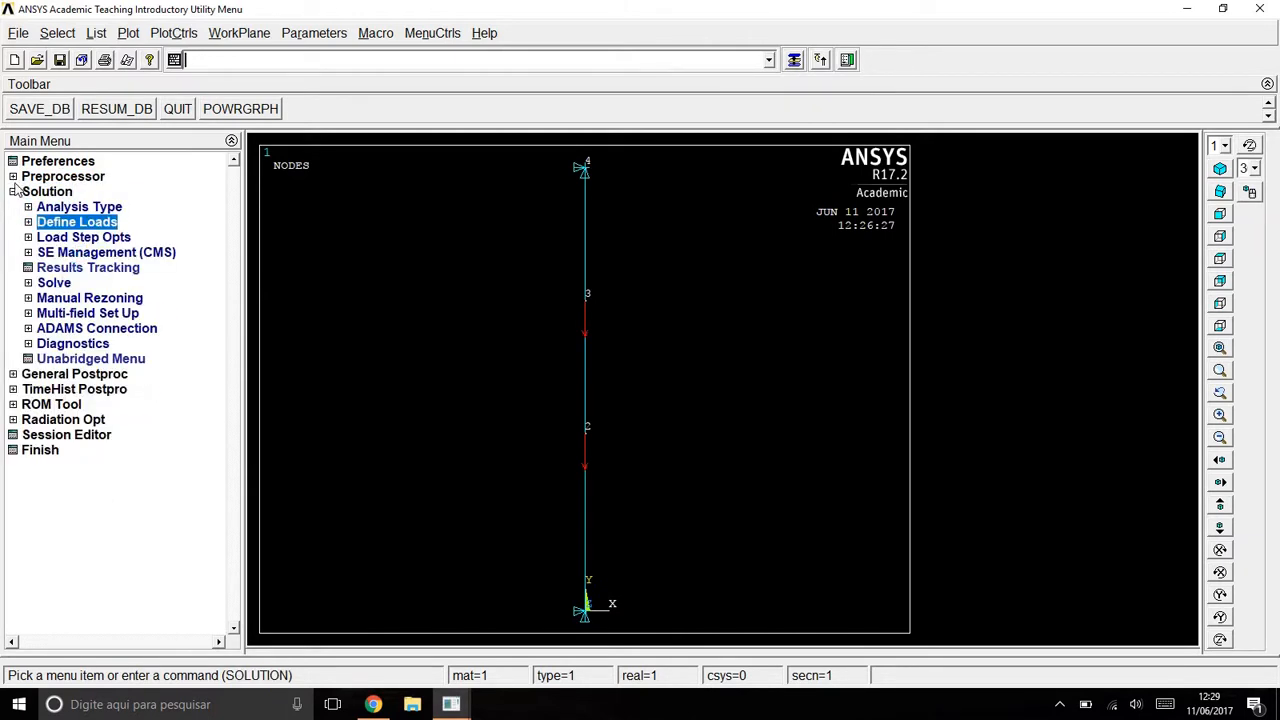
{"action": "left_click", "coordinate": [47, 284]}
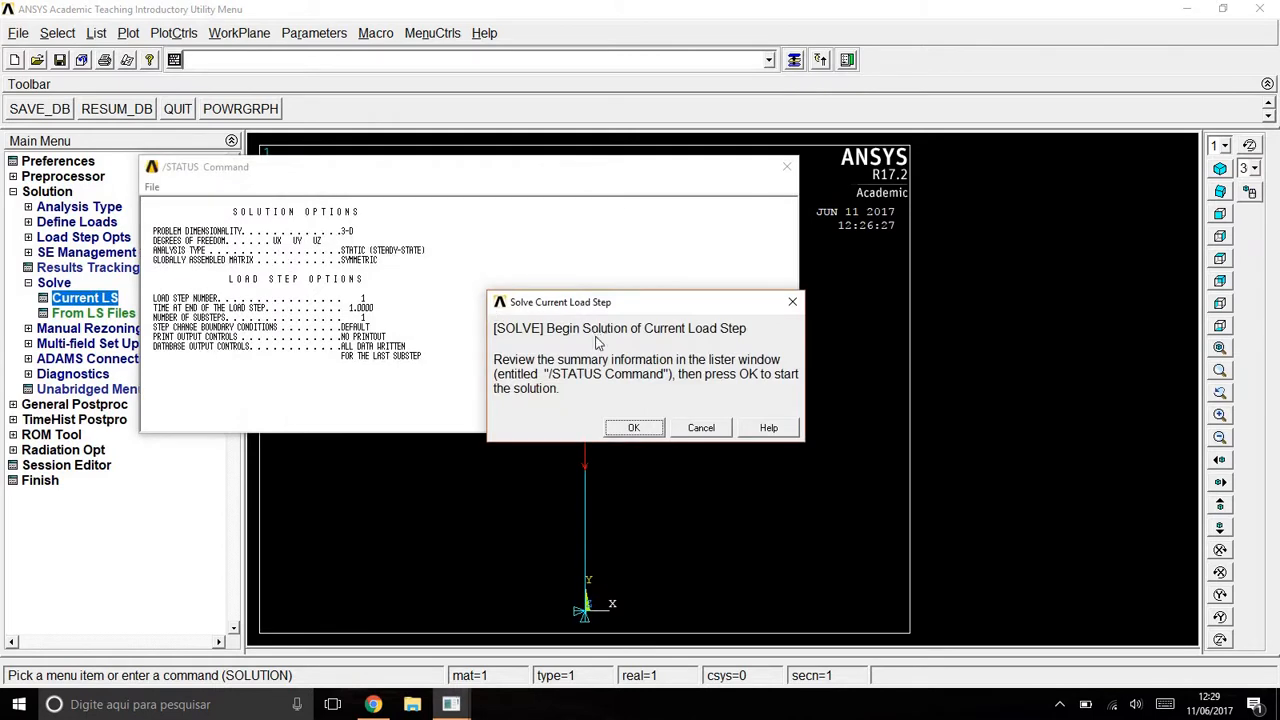
{"action": "left_click_drag", "start_coordinate": [620, 300], "coordinate": [785, 281]}
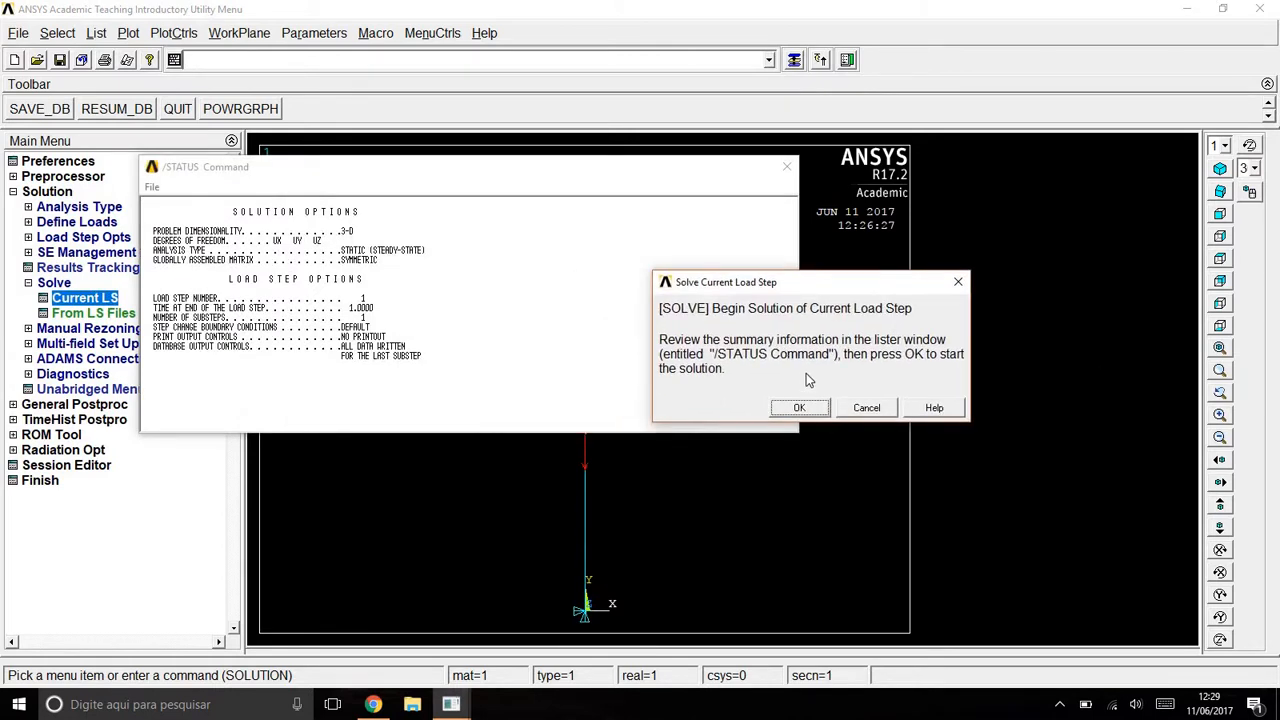
{"action": "left_click", "coordinate": [800, 409]}
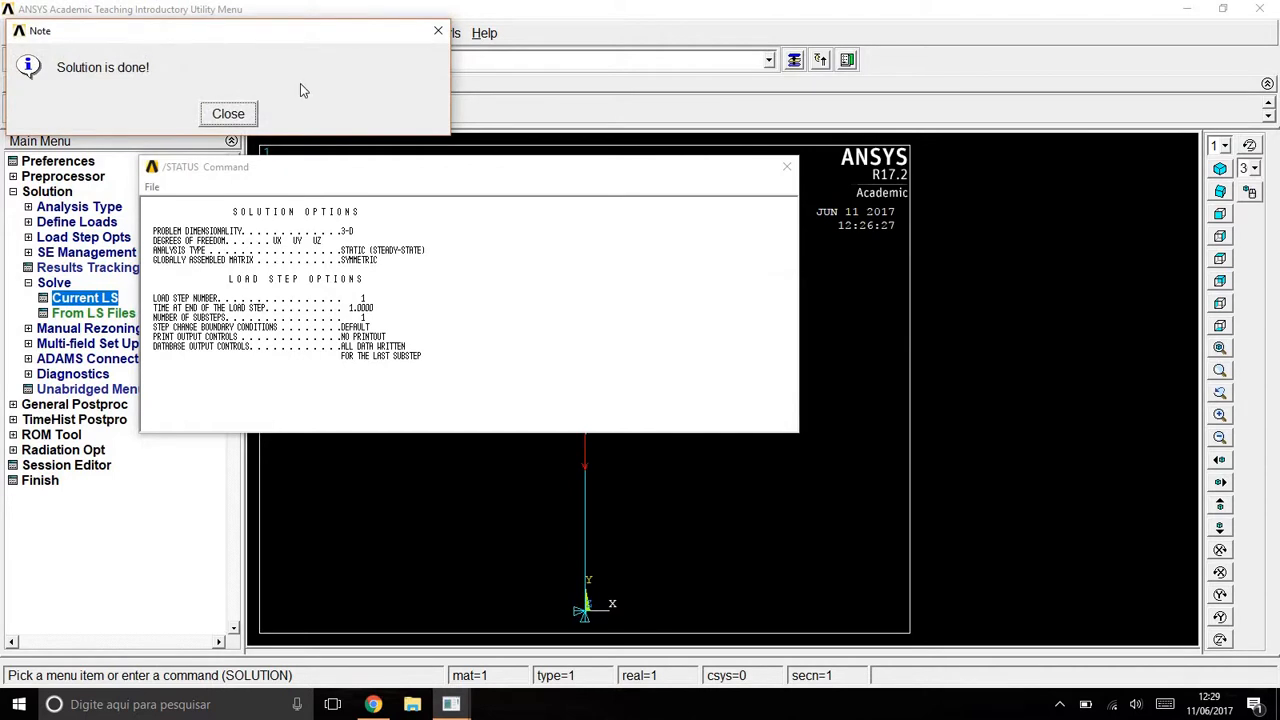
{"action": "key", "text": "Return"}
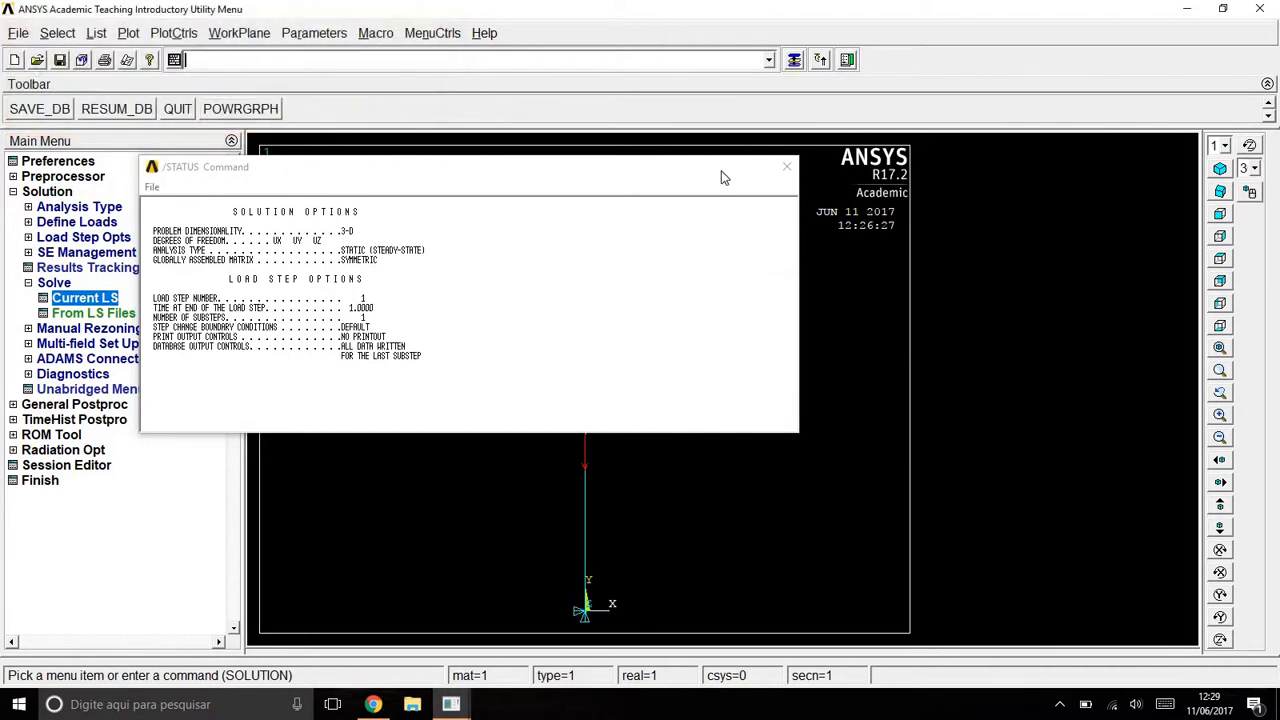
{"action": "left_click", "coordinate": [29, 284]}
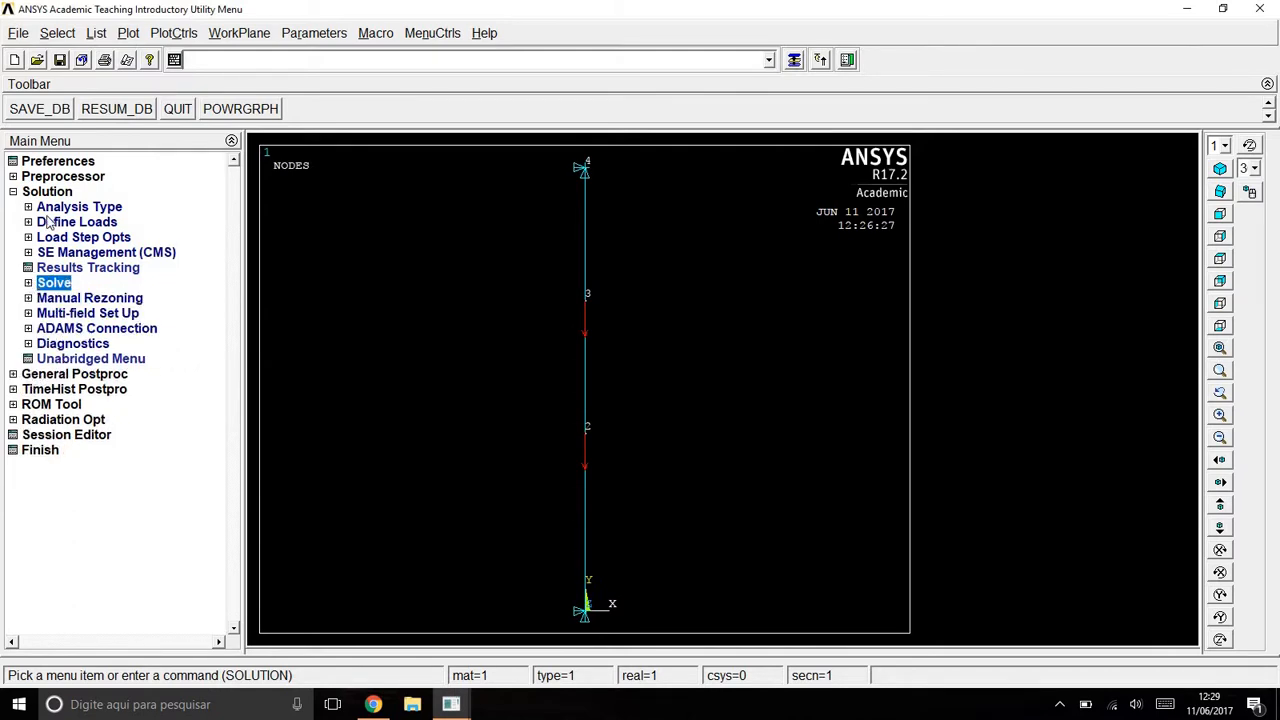
Step: List the summed nodal loads in the FY direction for all selected nodes in the general postprocessor
{"action": "left_click", "coordinate": [24, 194]}
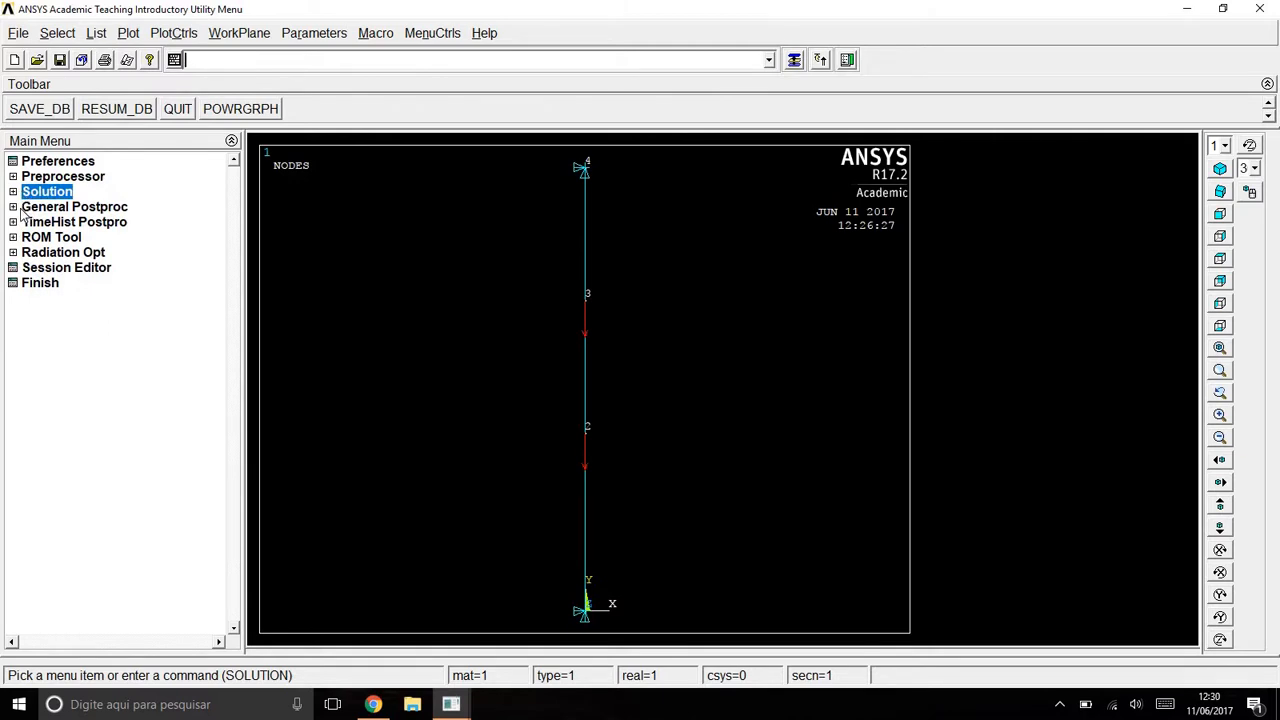
{"action": "left_click", "coordinate": [24, 208]}
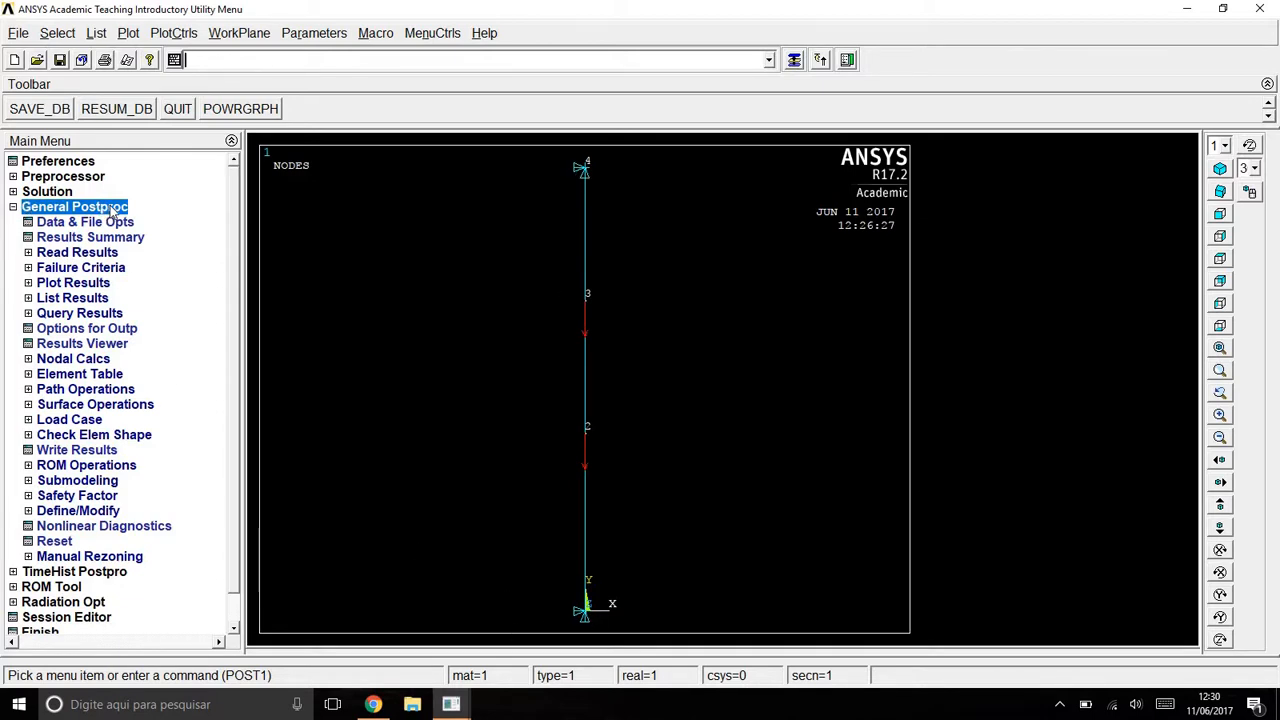
{"action": "left_click", "coordinate": [28, 299]}
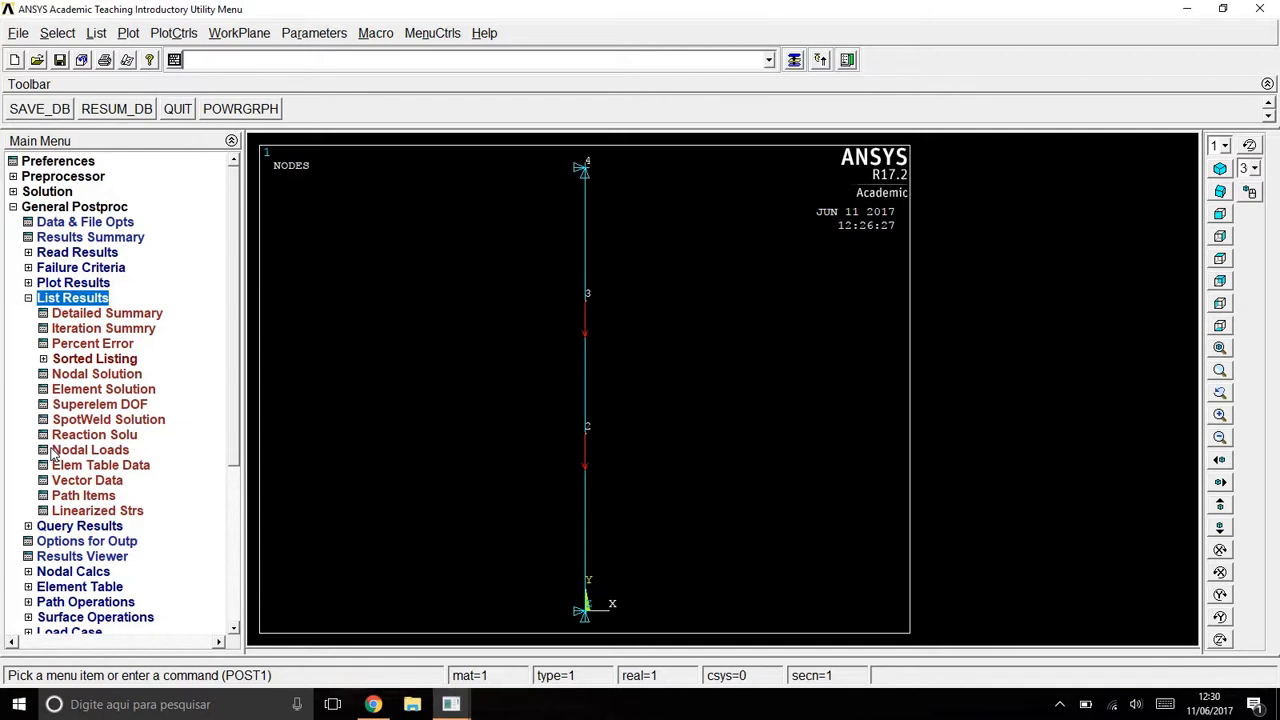
{"action": "left_click", "coordinate": [88, 451]}
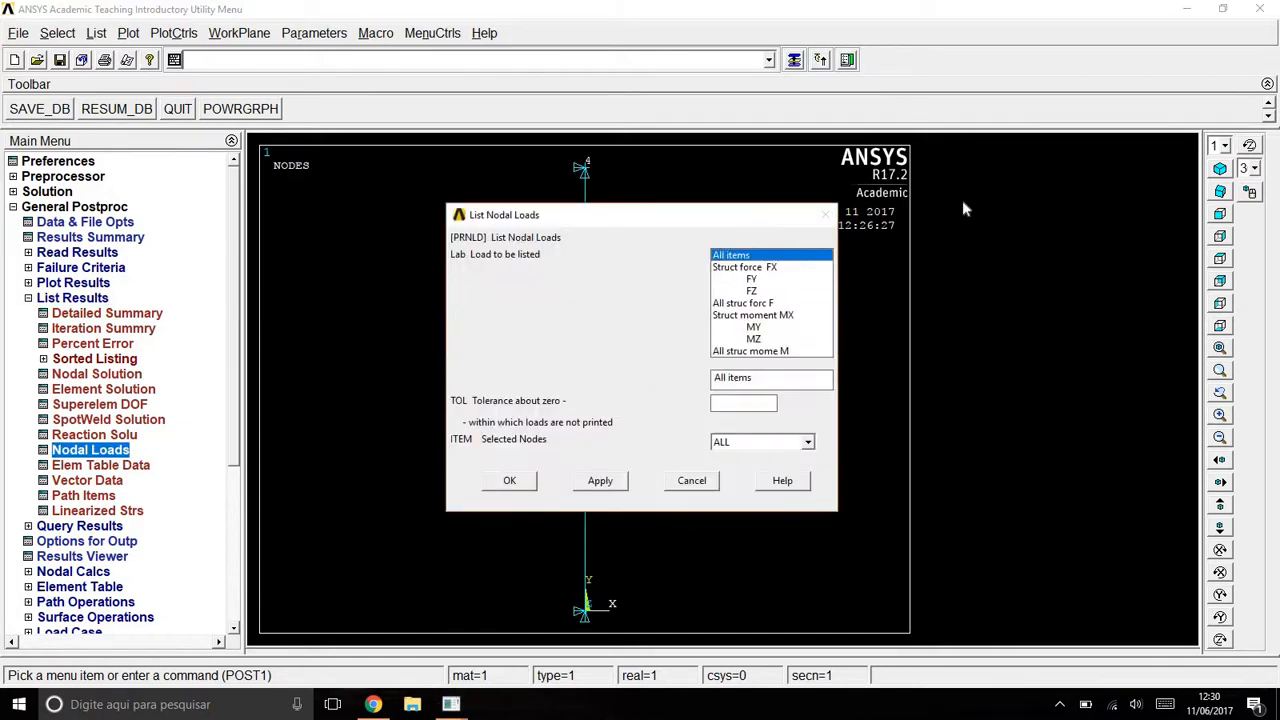
{"action": "left_click_drag", "start_coordinate": [650, 214], "coordinate": [888, 202]}
{"action": "left_click", "coordinate": [1003, 268]}
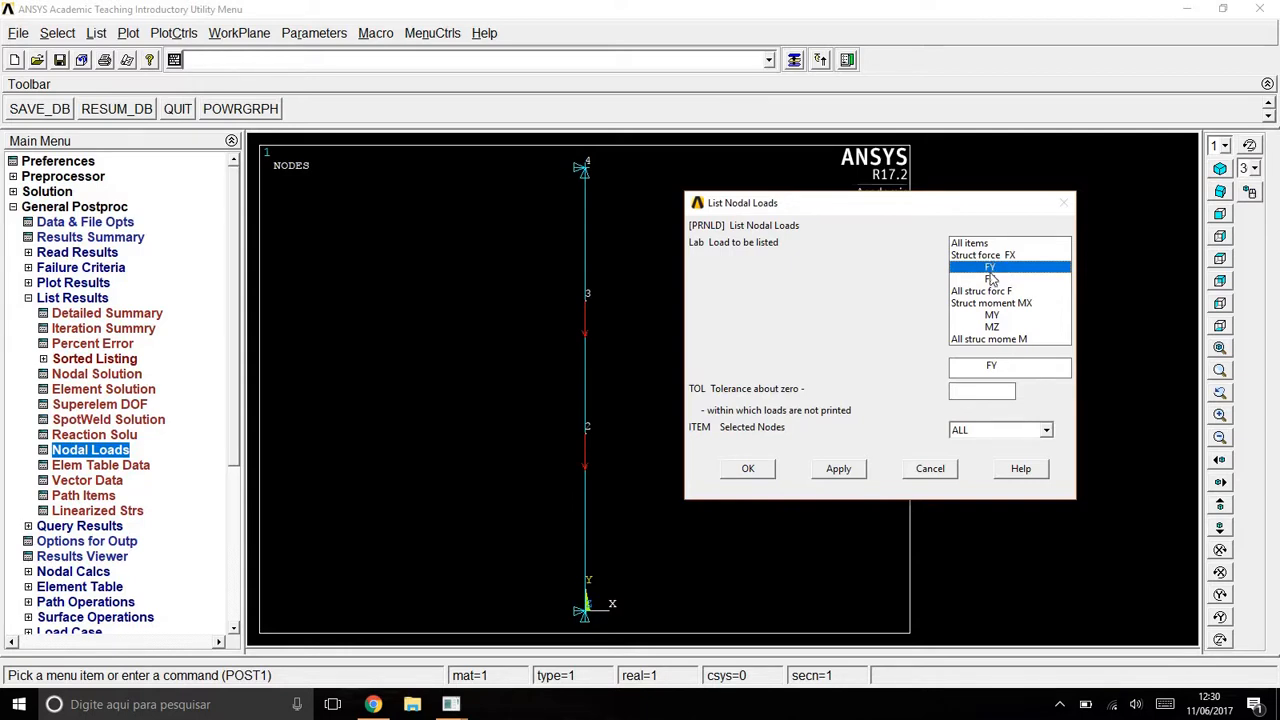
{"action": "left_click", "coordinate": [750, 469]}
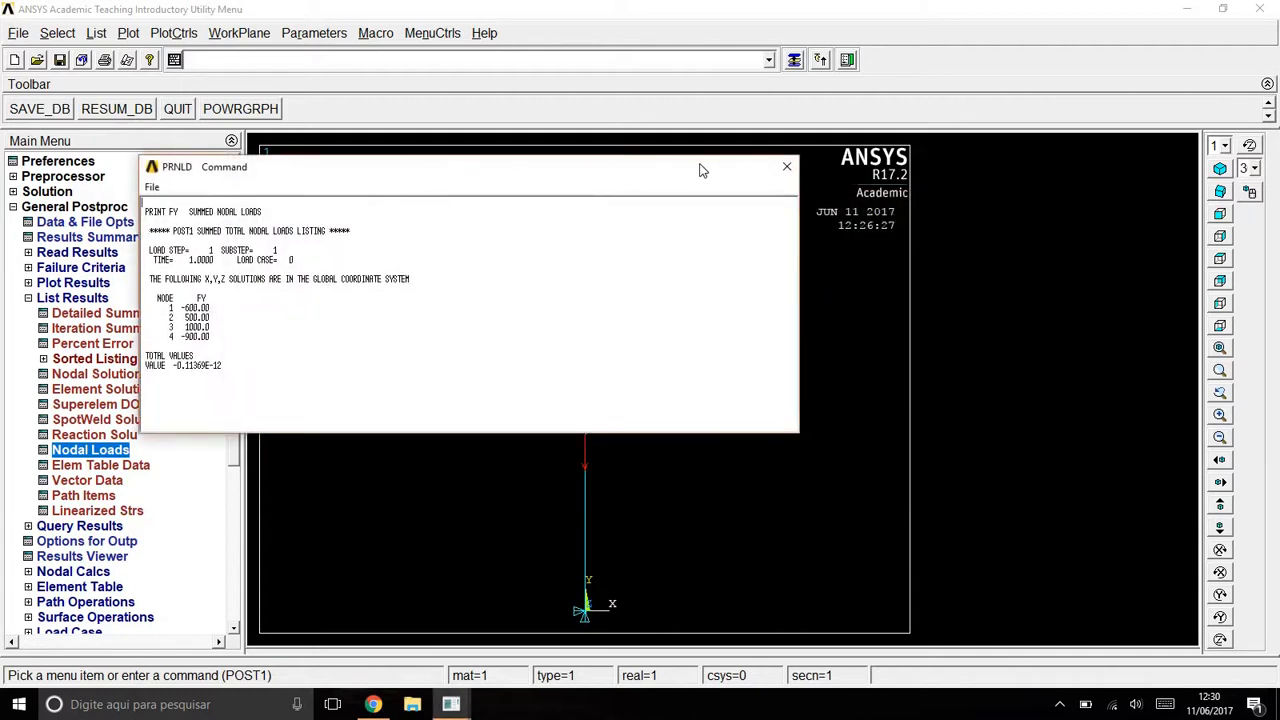
Step: Move the nodal loads listing off the menu tree and examine the FY values at each node
{"action": "left_click_drag", "start_coordinate": [700, 170], "coordinate": [996, 162]}
{"action": "left_click_drag", "start_coordinate": [458, 301], "coordinate": [539, 338]}
{"action": "left_click", "coordinate": [523, 303]}
{"action": "left_click", "coordinate": [527, 326]}
{"action": "left_click", "coordinate": [539, 338]}
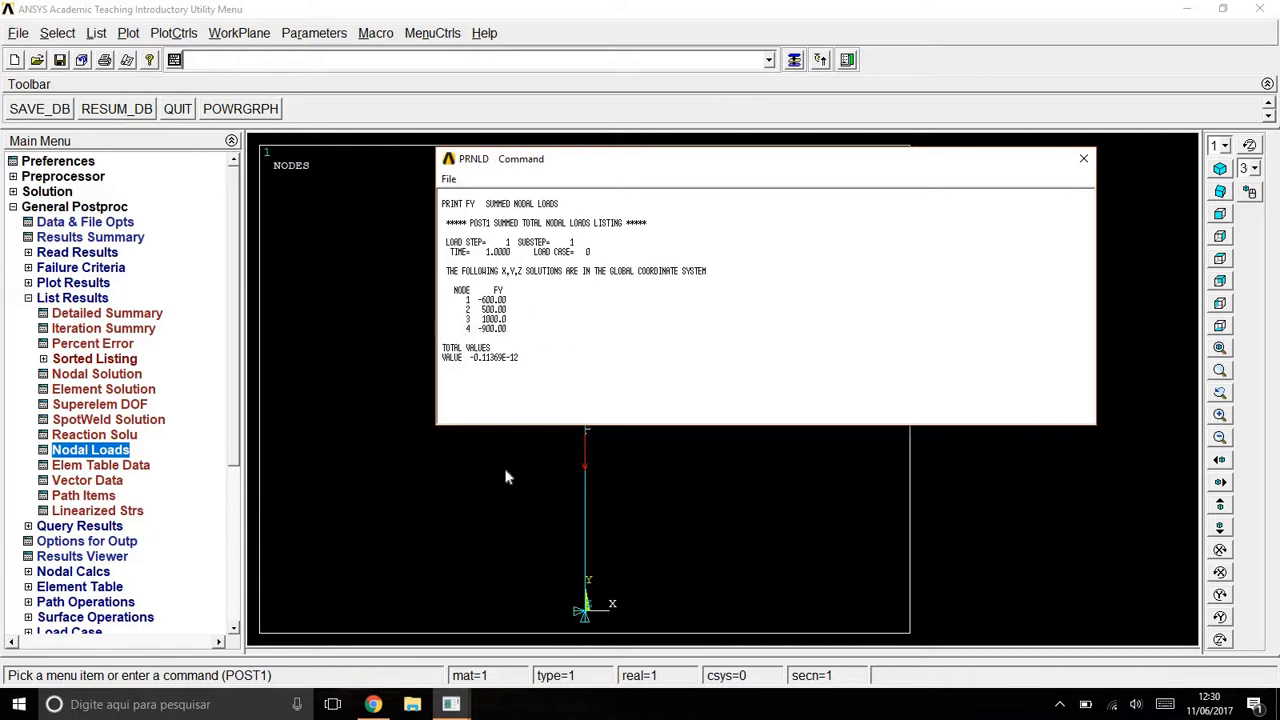
Step: Switch to the VM1 page in the browser, check its Results Comparison table, and return to ANSYS
{"action": "left_click", "coordinate": [373, 704]}
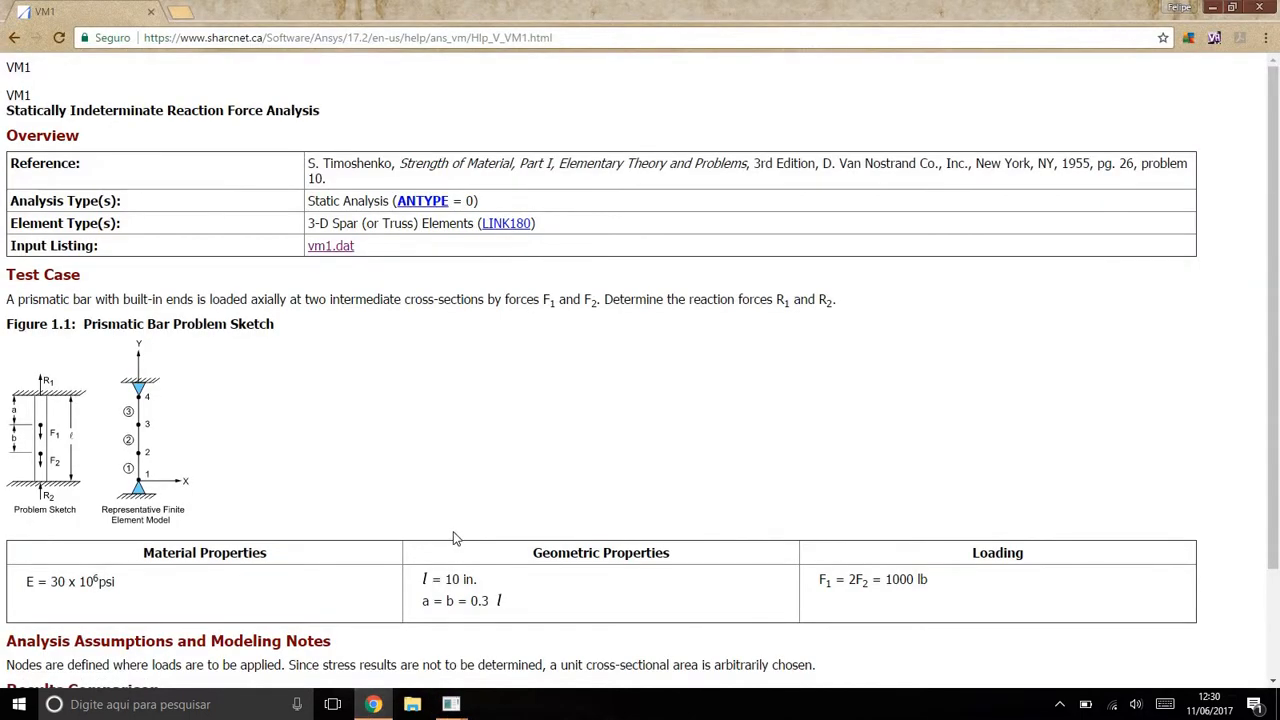
{"action": "scroll", "coordinate": [453, 538], "scroll_direction": "down", "scroll_amount": 1}
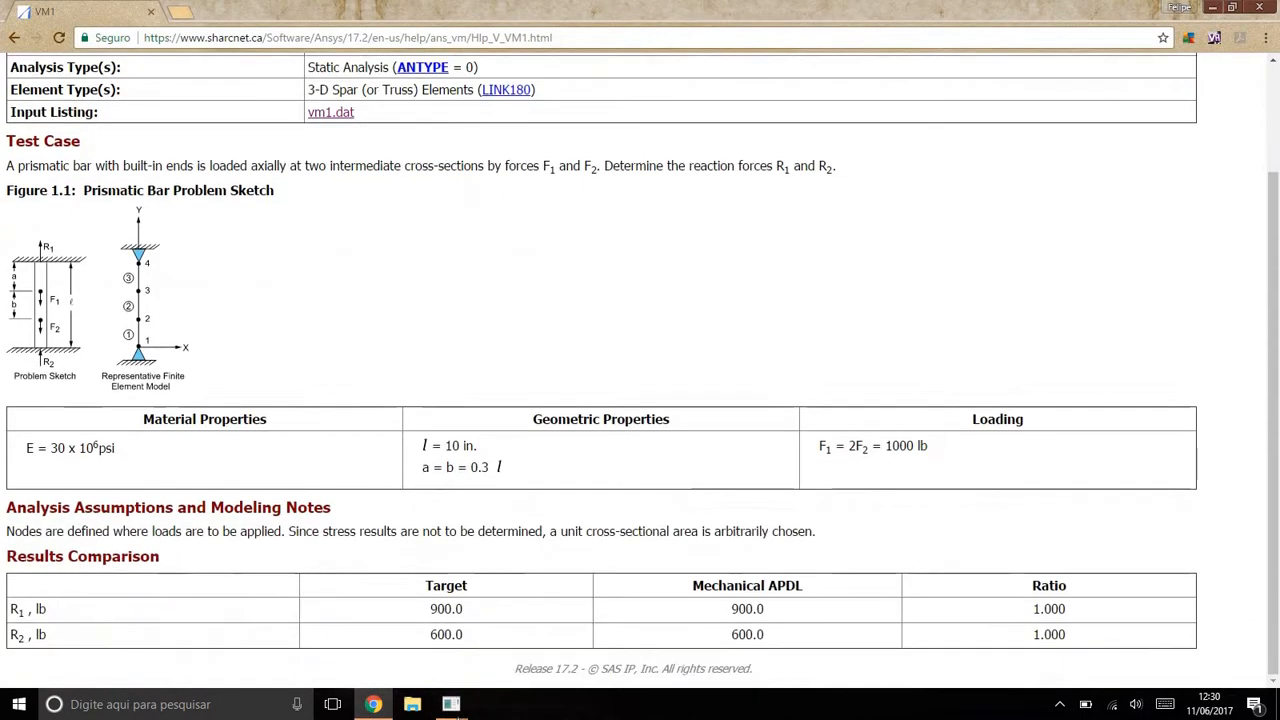
{"action": "left_click", "coordinate": [451, 704]}
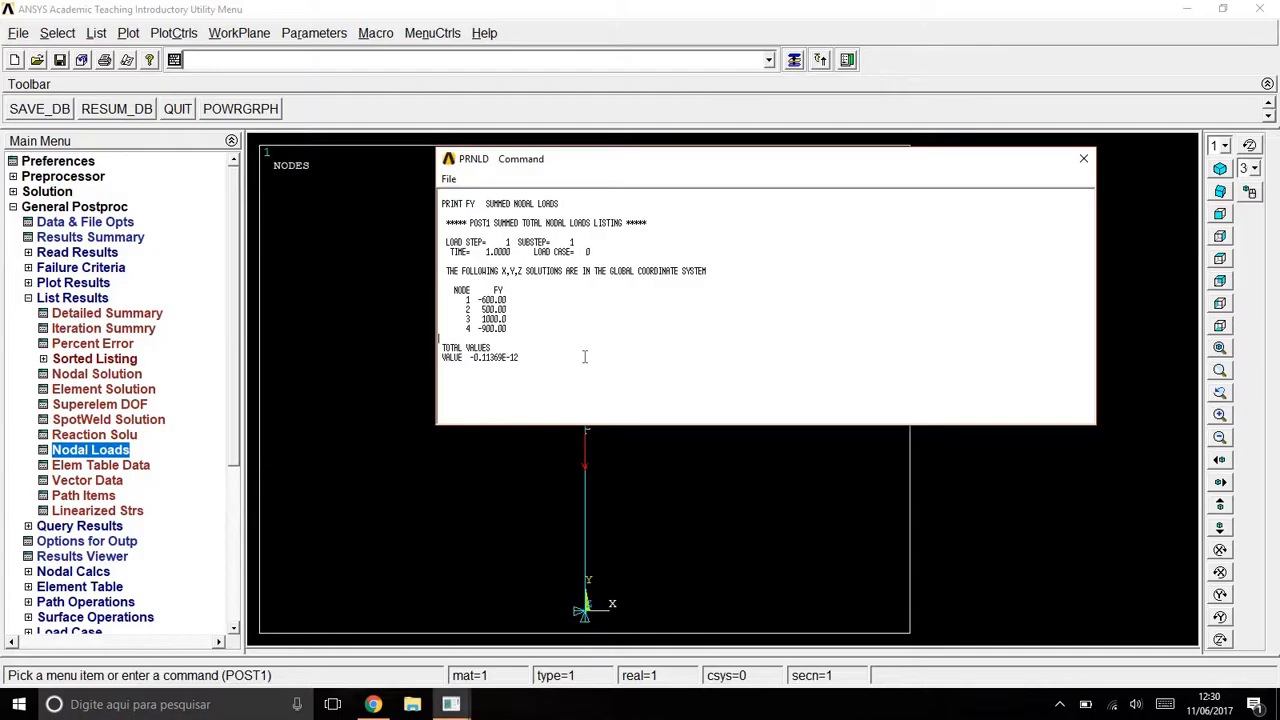
Step: Place the ANSYS window and the browser's VM1 page side by side, with the Results Comparison table in view
{"action": "left_click_drag", "start_coordinate": [1279, 182], "coordinate": [1020, 2]}
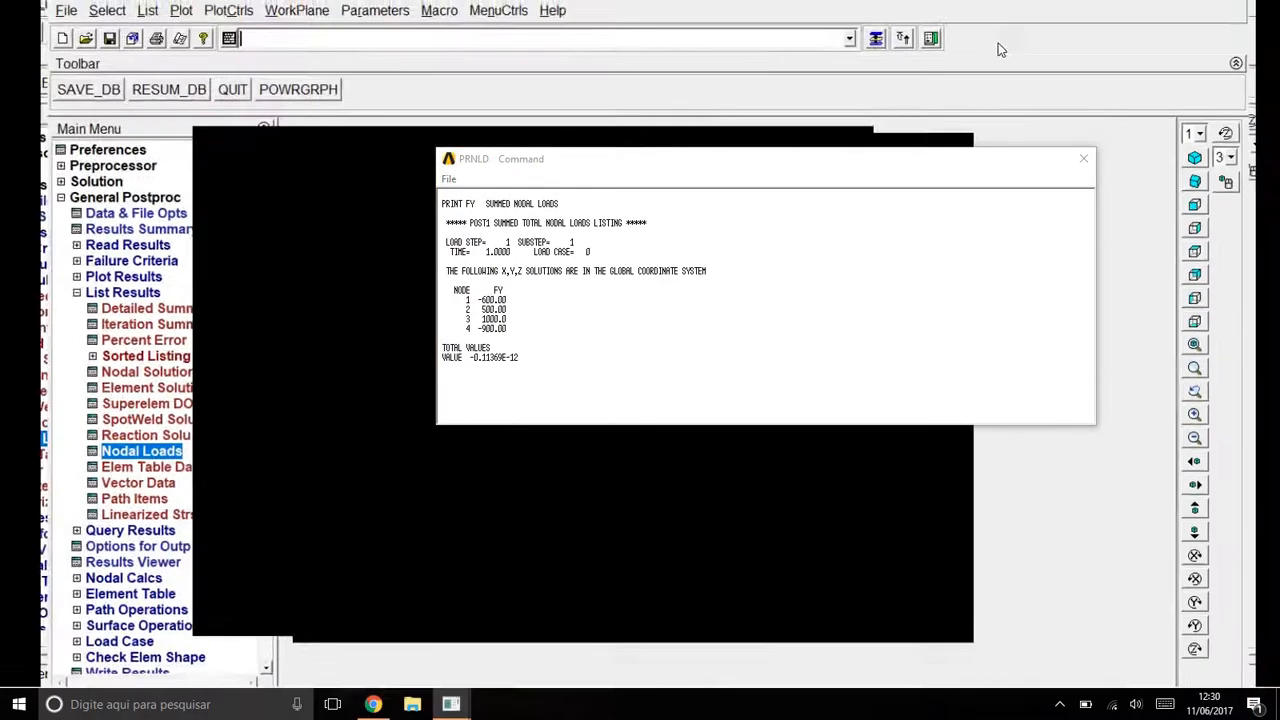
{"action": "left_click_drag", "start_coordinate": [882, 15], "coordinate": [1279, 90]}
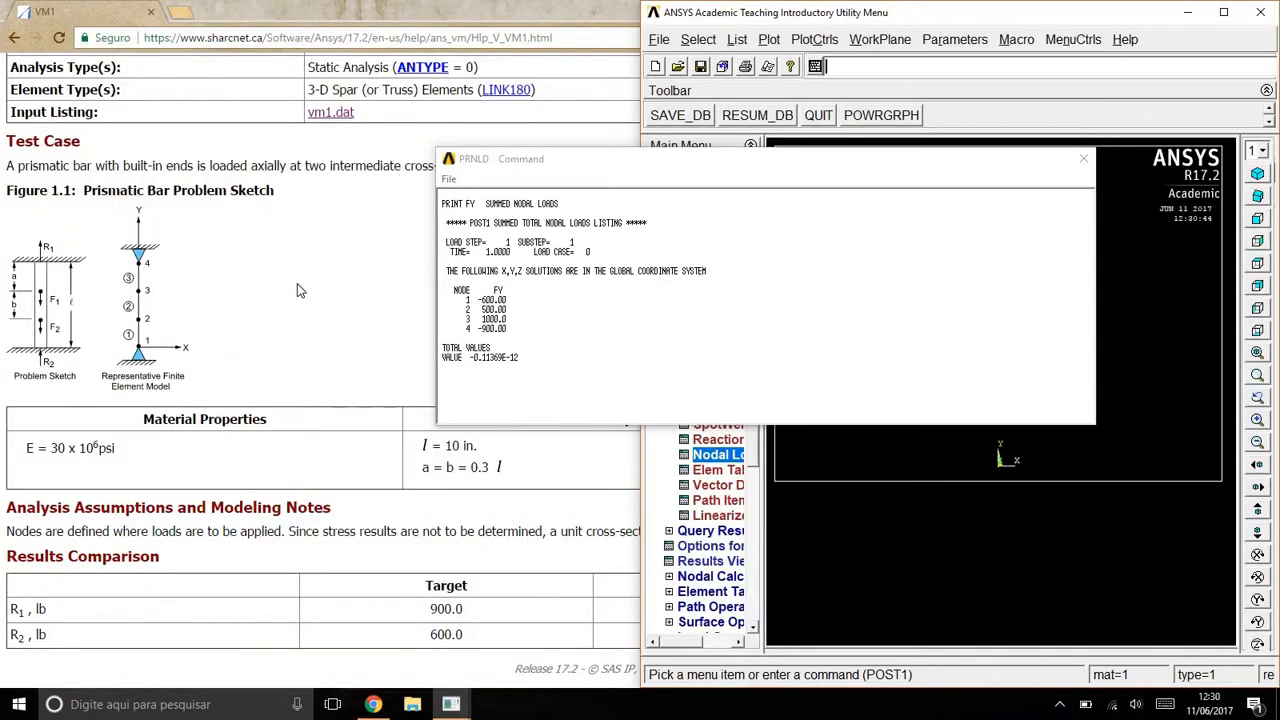
{"action": "left_click", "coordinate": [298, 285]}
{"action": "key", "text": "alt+Tab"}
{"action": "left_click", "coordinate": [428, 612]}
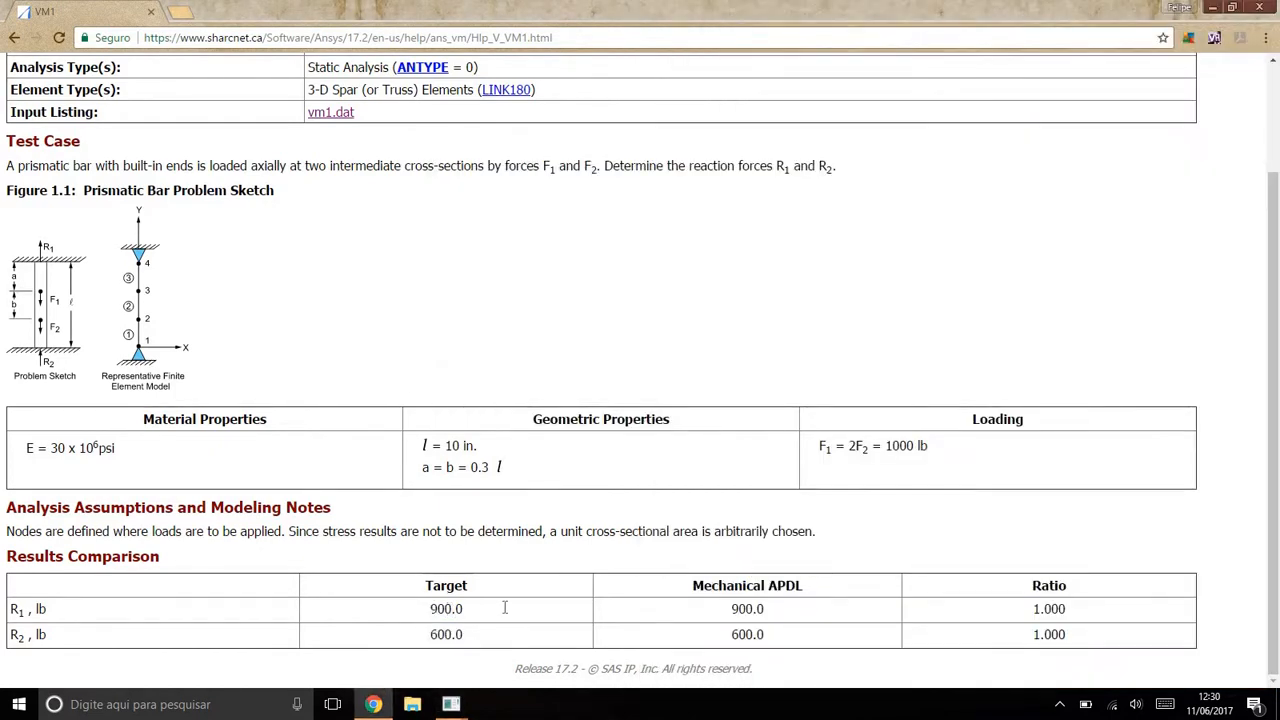
{"action": "left_click_drag", "start_coordinate": [505, 607], "coordinate": [428, 608]}
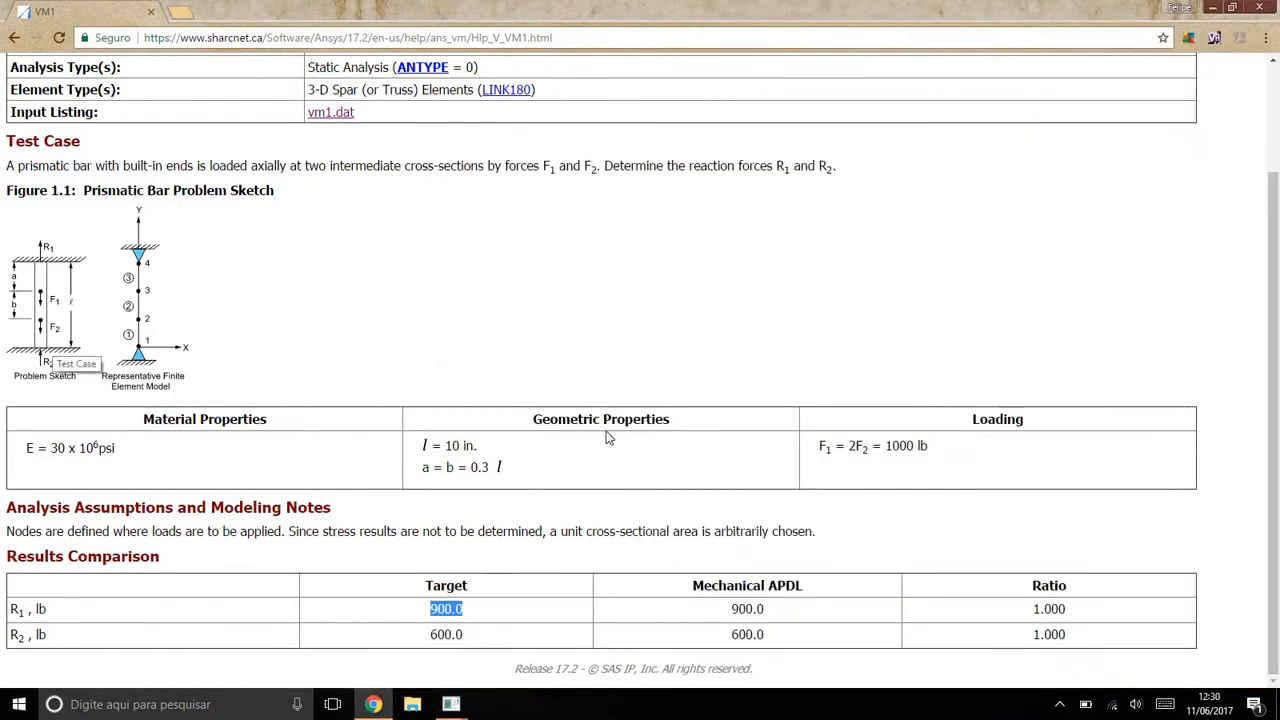
{"action": "left_click_drag", "start_coordinate": [808, 8], "coordinate": [1, 16]}
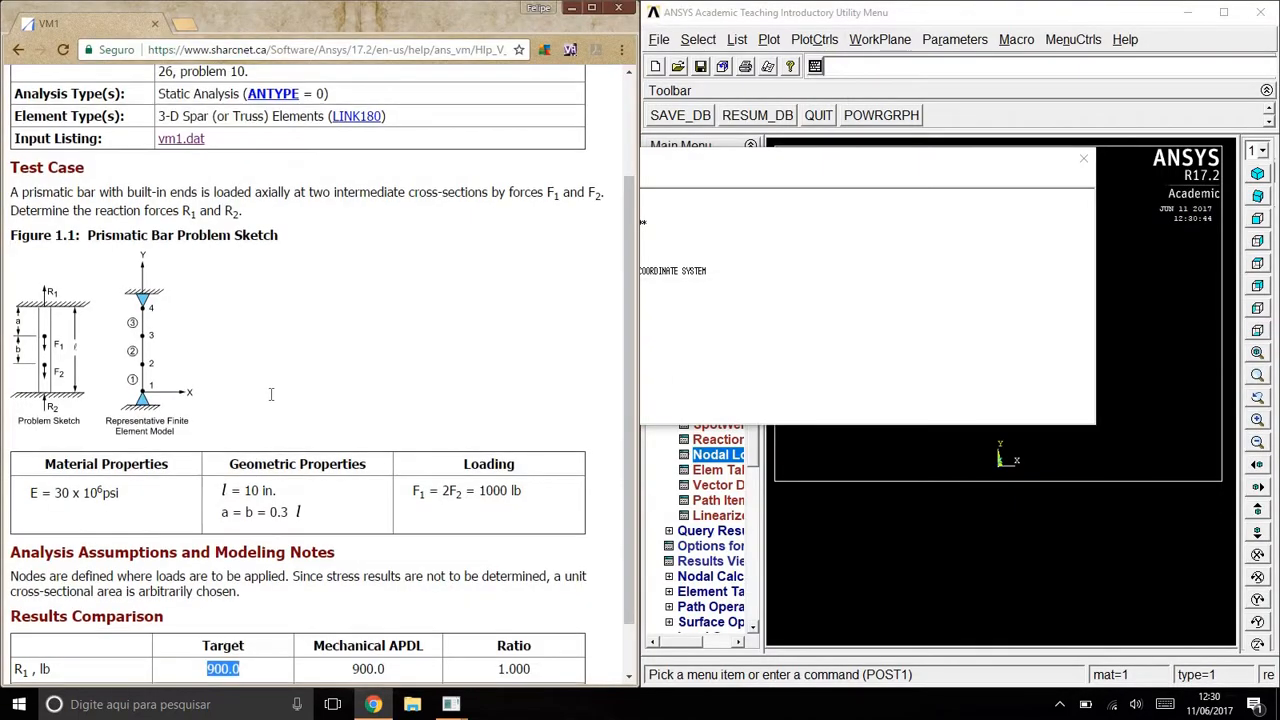
{"action": "scroll", "coordinate": [270, 394], "scroll_direction": "down", "scroll_amount": 1}
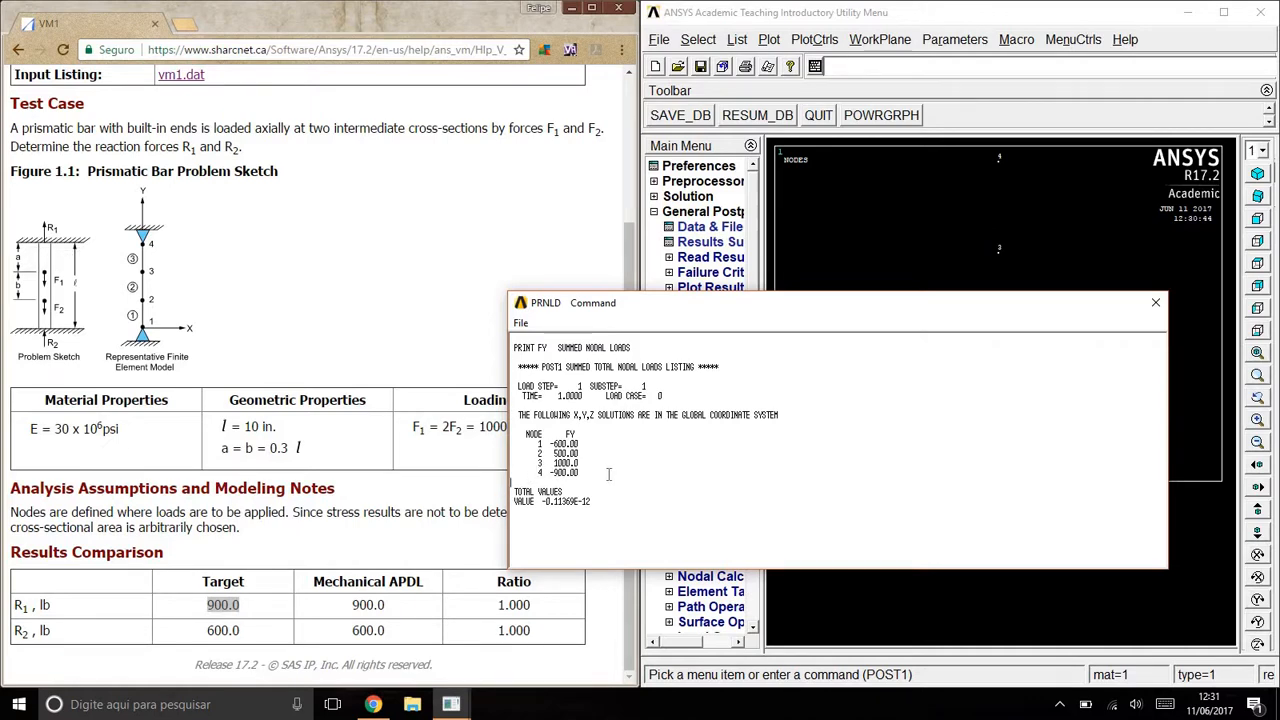
Step: Compare the listed FY reactions at nodes 4 and 1 with the R1 and R2 targets on the VM1 page
{"action": "left_click_drag", "start_coordinate": [608, 474], "coordinate": [535, 472]}
{"action": "left_click_drag", "start_coordinate": [538, 443], "coordinate": [600, 444]}
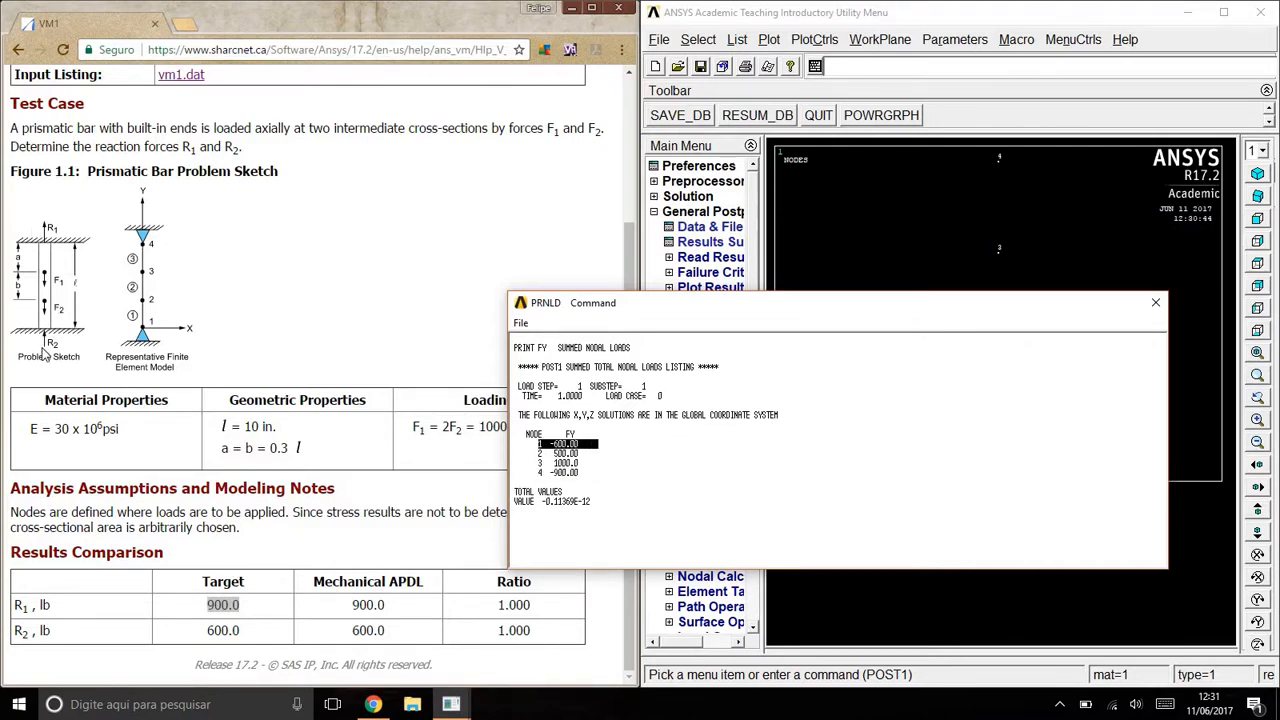